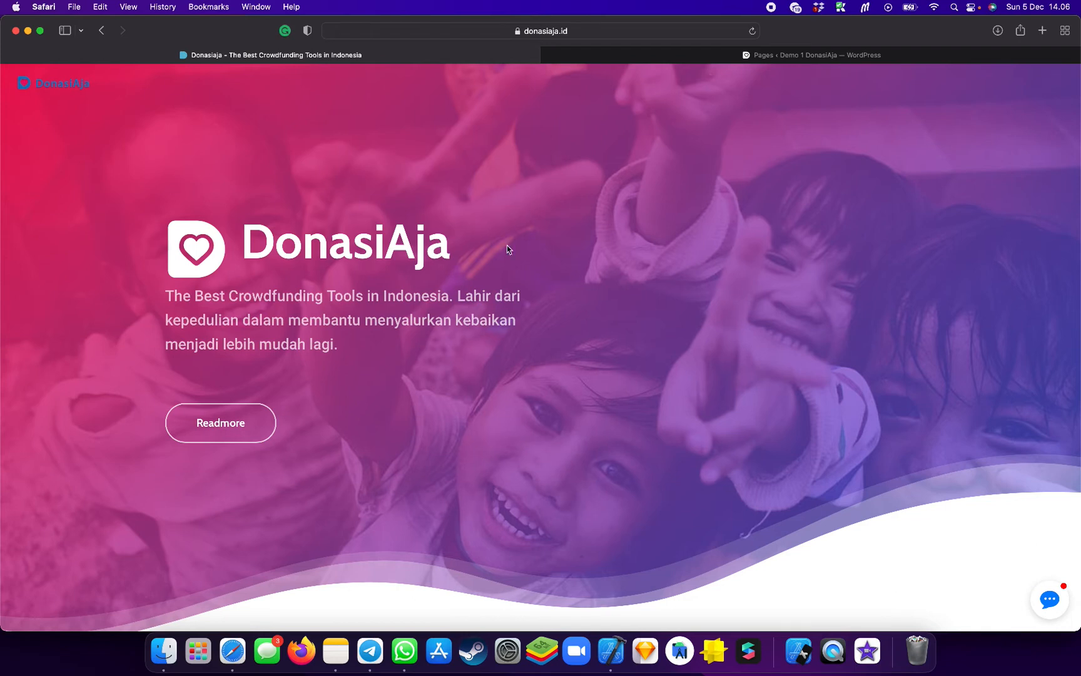
# Switch to the WordPress pages list and create a new page titled "Homepage"
pyautogui.click(636, 53)
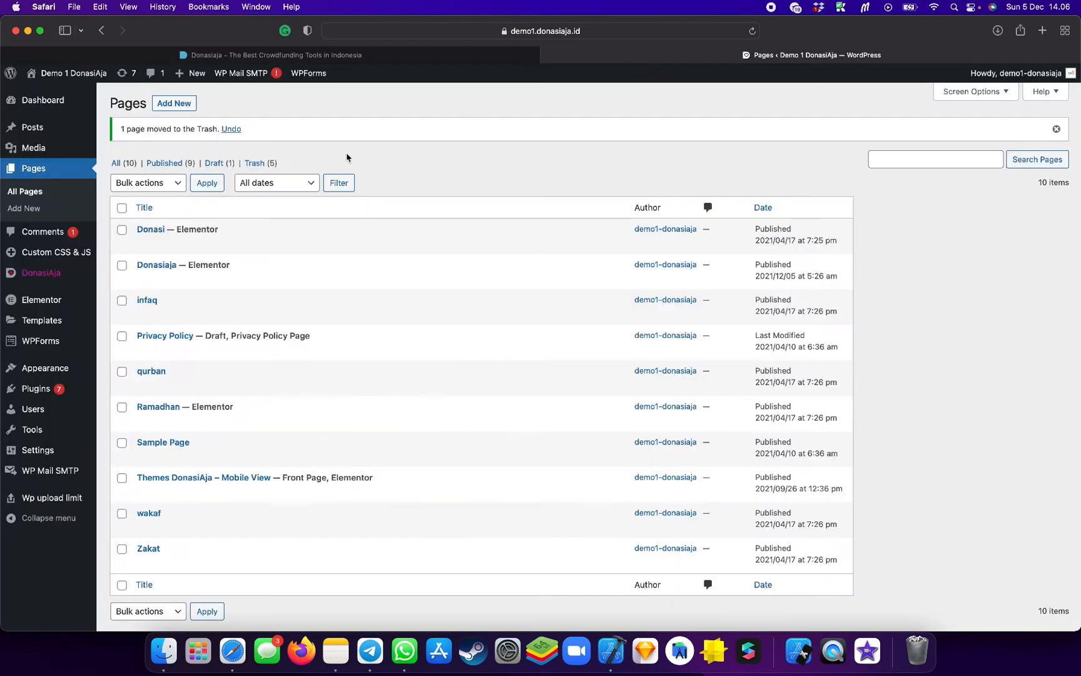
pyautogui.click(182, 107)
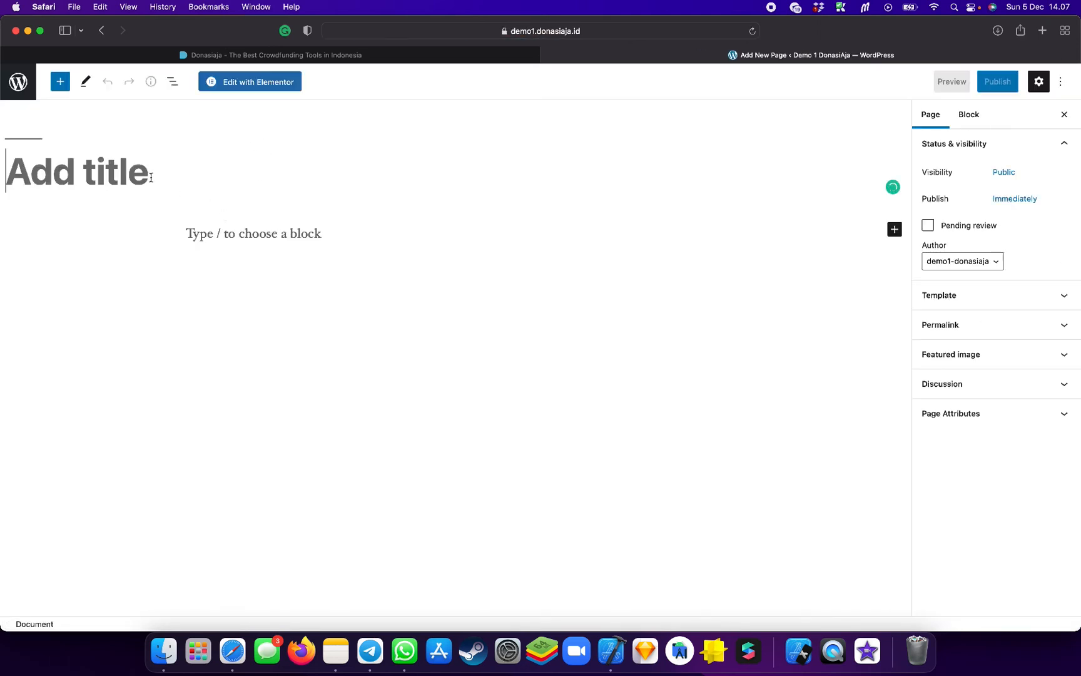
pyautogui.click(18, 81)
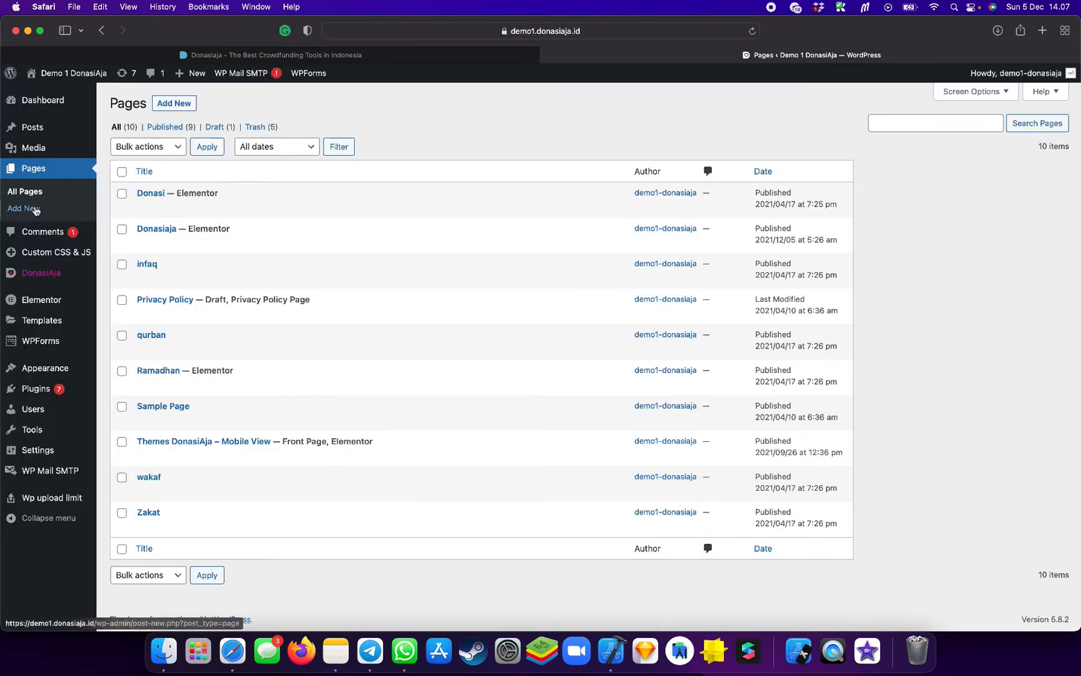
pyautogui.click(175, 104)
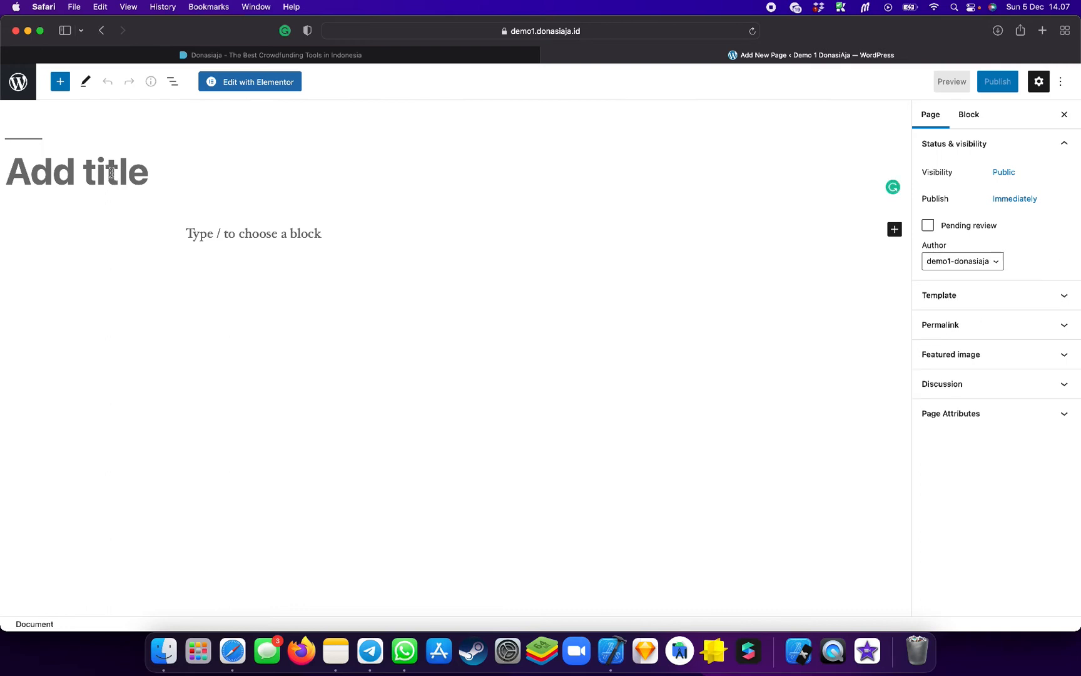
pyautogui.write('Home')
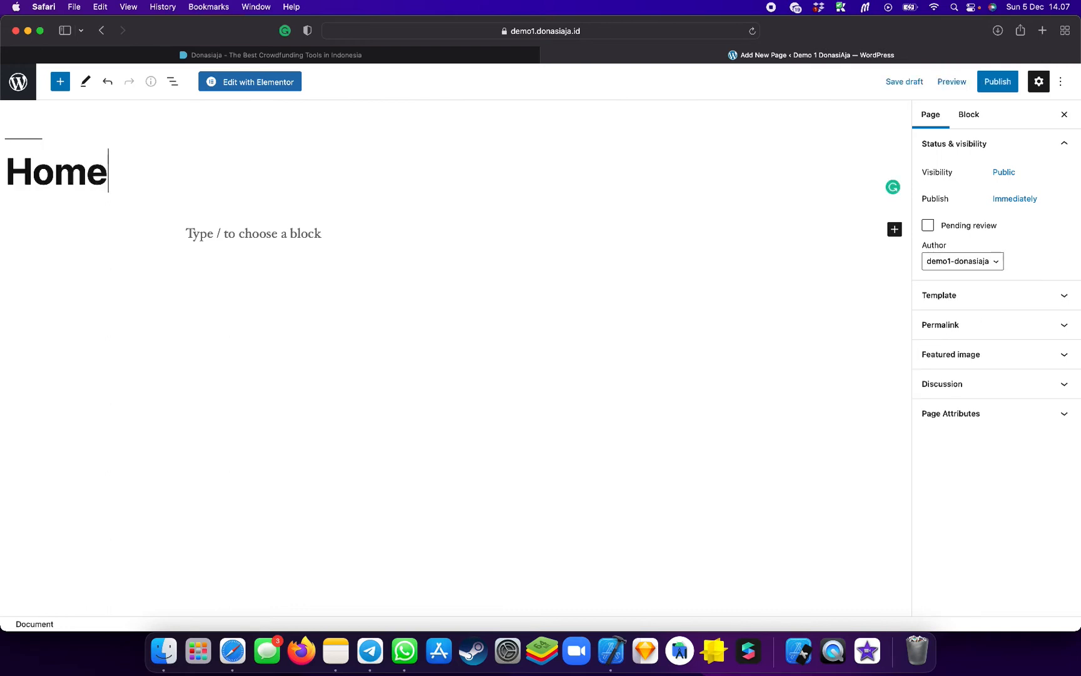
pyautogui.write('page')
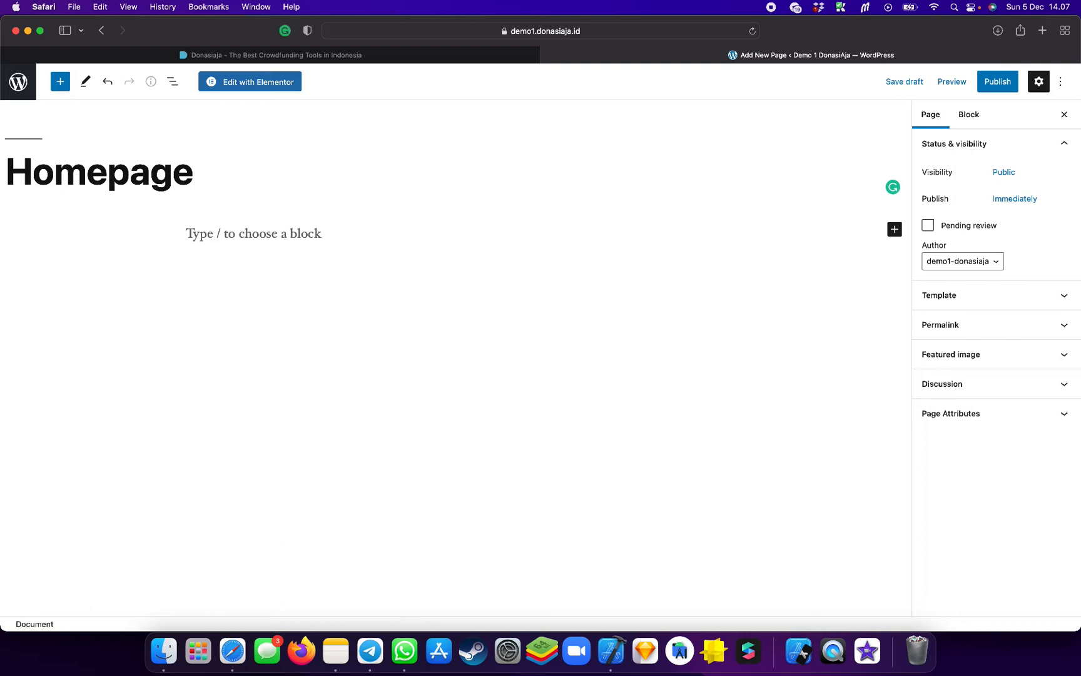
# Publish the new Homepage from the Elementor editor and return to the WordPress pages list
pyautogui.click(236, 91)
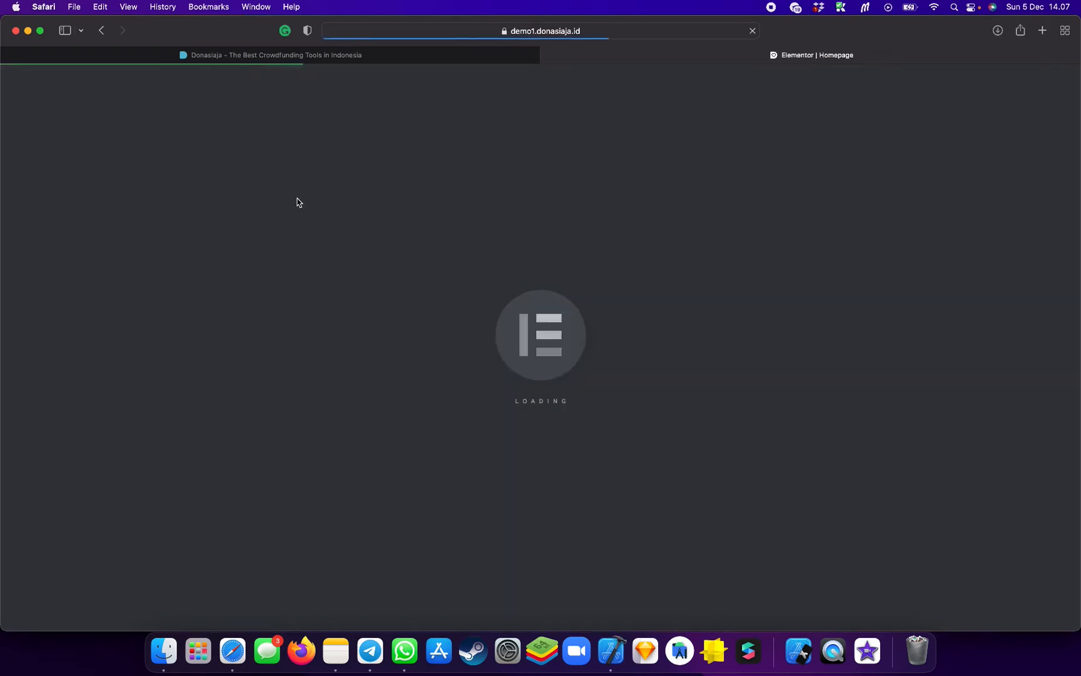
pyautogui.scroll(-1, 417, 271)
pyautogui.scroll(1, 417, 271)
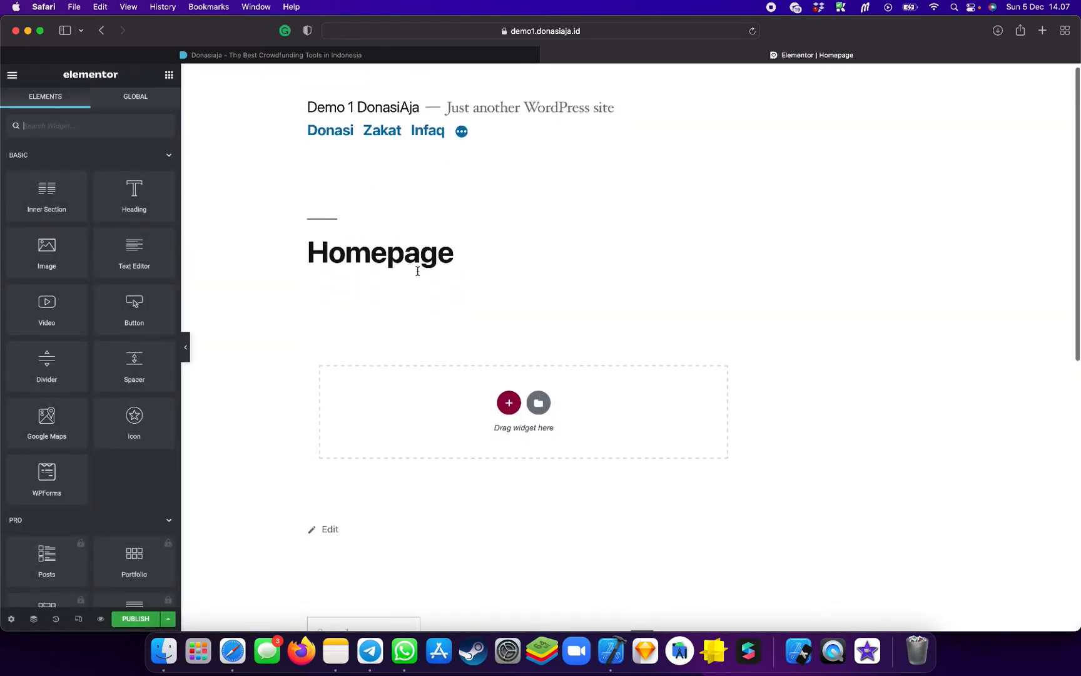
pyautogui.scroll(-3, 418, 274)
pyautogui.scroll(-5, 418, 274)
pyautogui.scroll(8, 417, 275)
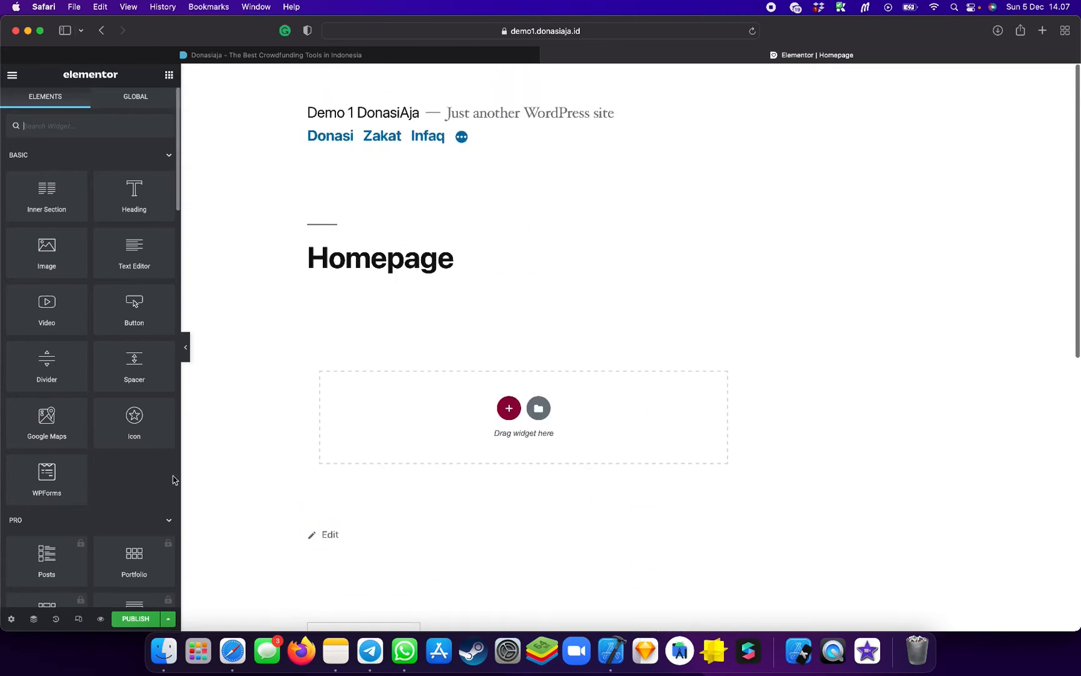
pyautogui.click(135, 622)
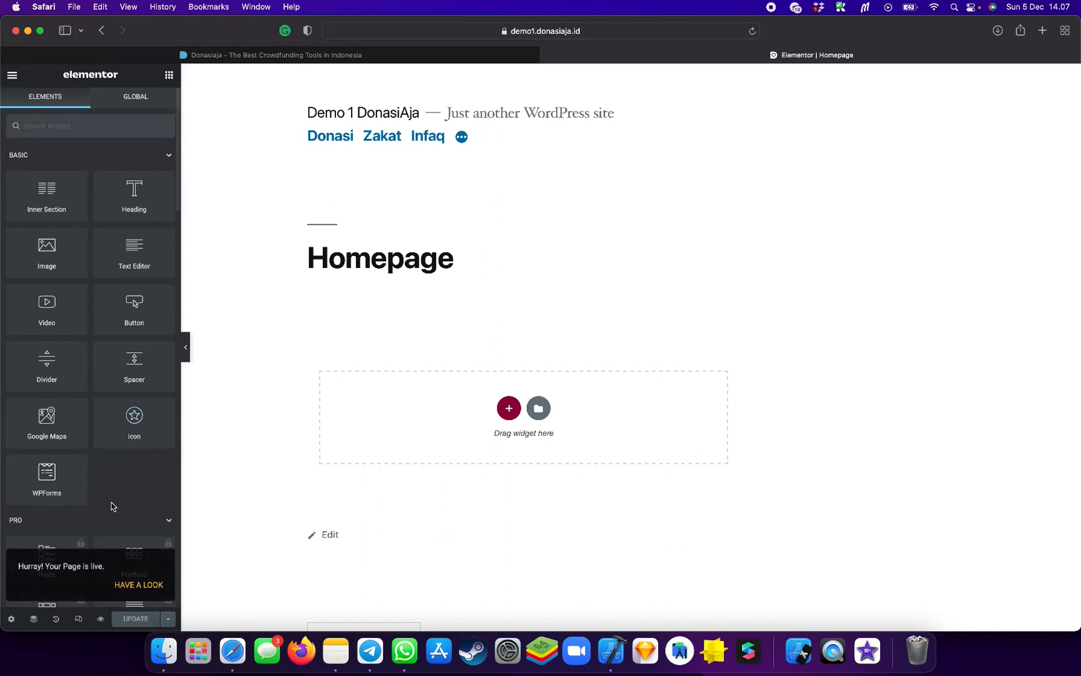
pyautogui.click(12, 76)
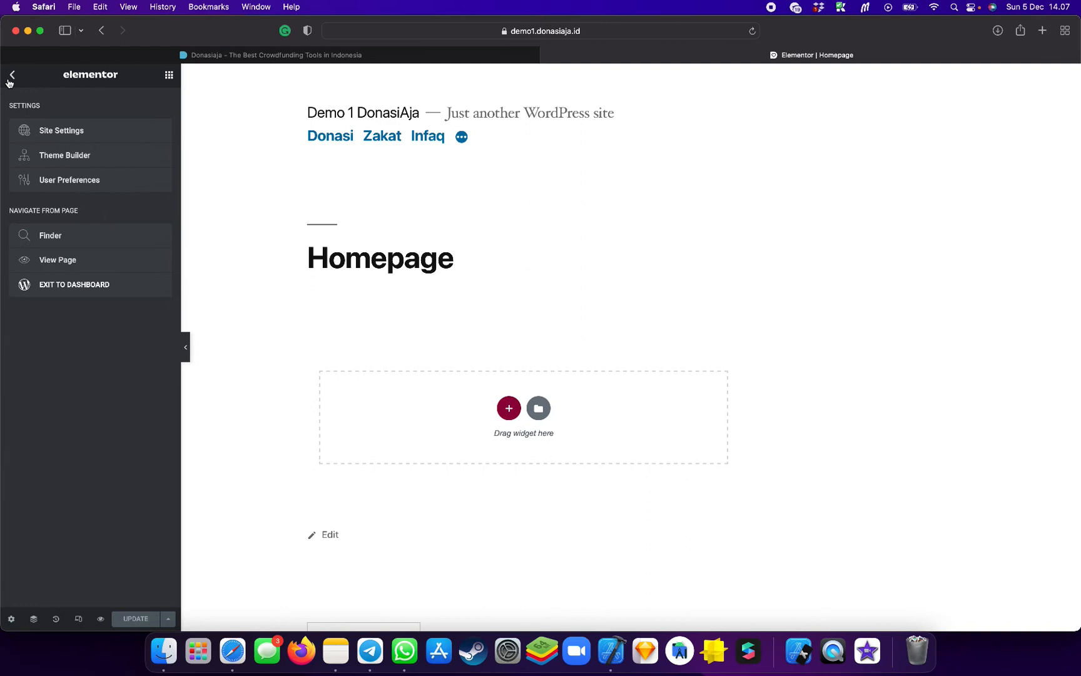
pyautogui.click(55, 285)
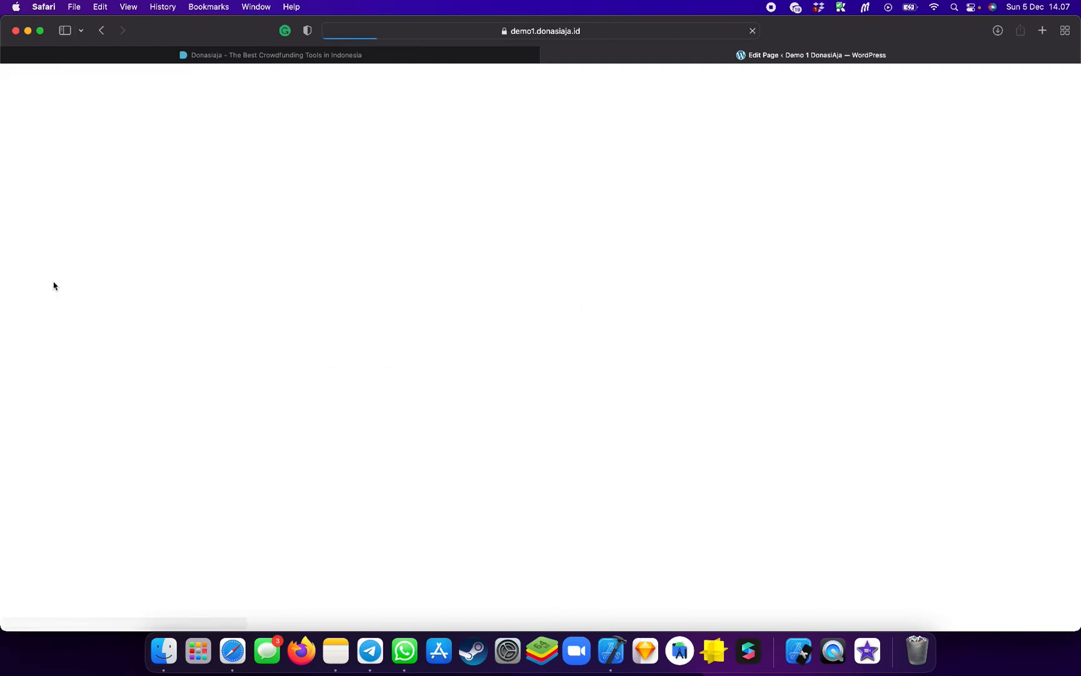
pyautogui.click(14, 83)
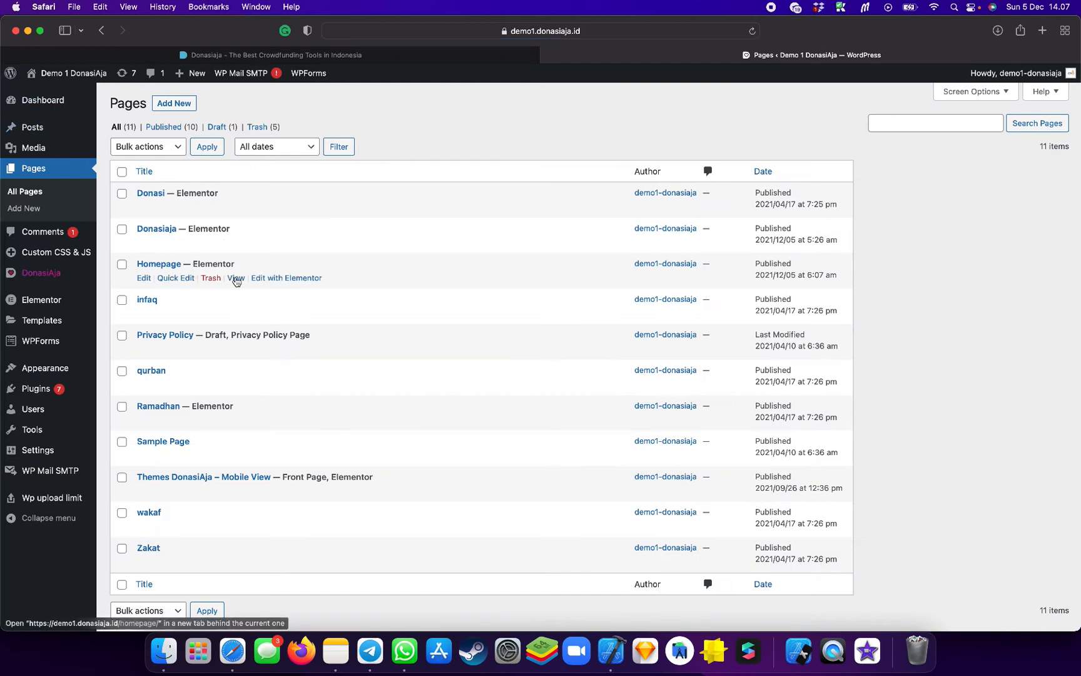
# View the published Homepage in a separate browser tab, look through its content, and return to the pages list
pyautogui.keyDown('super'); pyautogui.click(236, 279); pyautogui.keyUp('super')
pyautogui.click(876, 55)
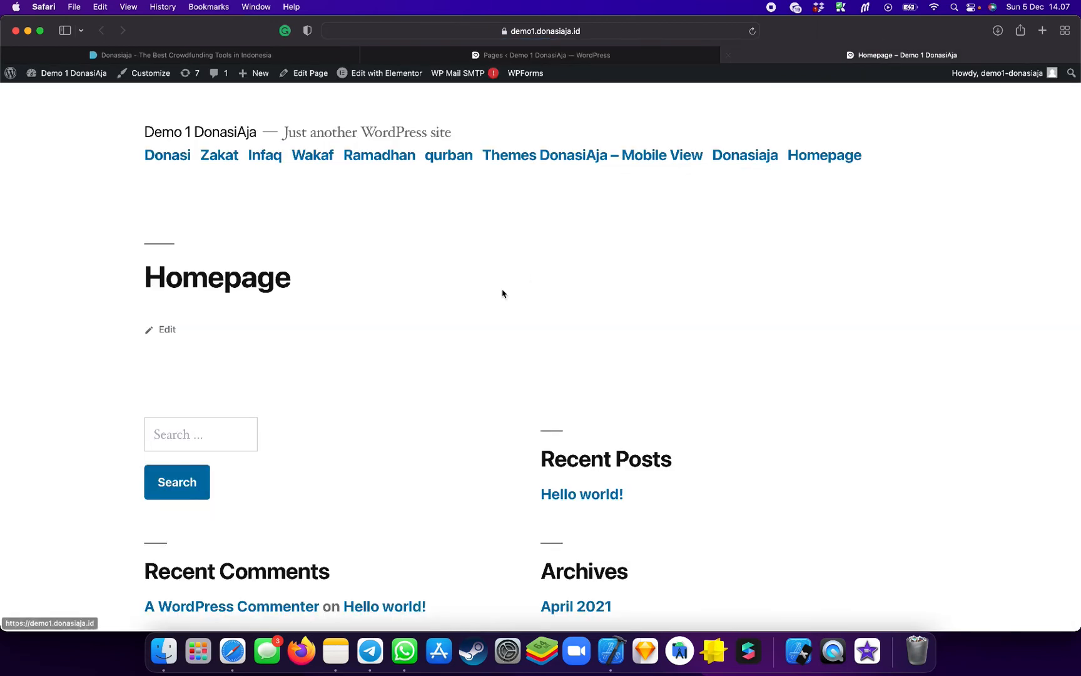
pyautogui.scroll(-3, 516, 323)
pyautogui.scroll(3, 516, 324)
pyautogui.scroll(-6, 516, 323)
pyautogui.click(729, 55)
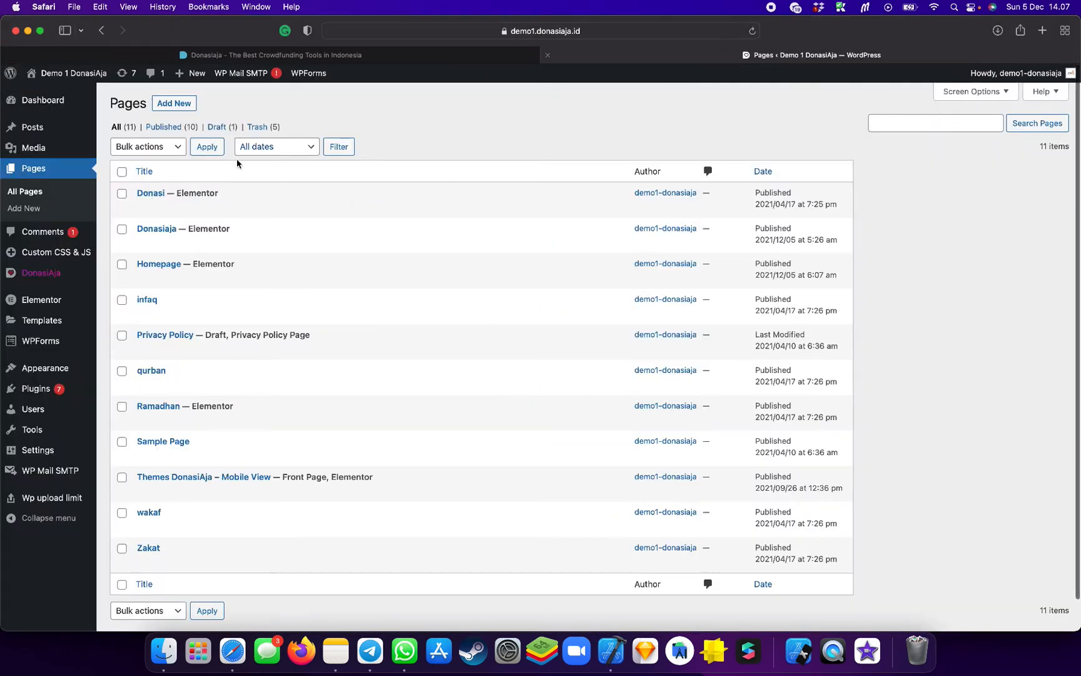
# Start a new DonasiAja campaign titled "Bantu Korban Semeru" with the description "Mari kita Saling membantu korban semeru"
pyautogui.moveTo(56, 275)
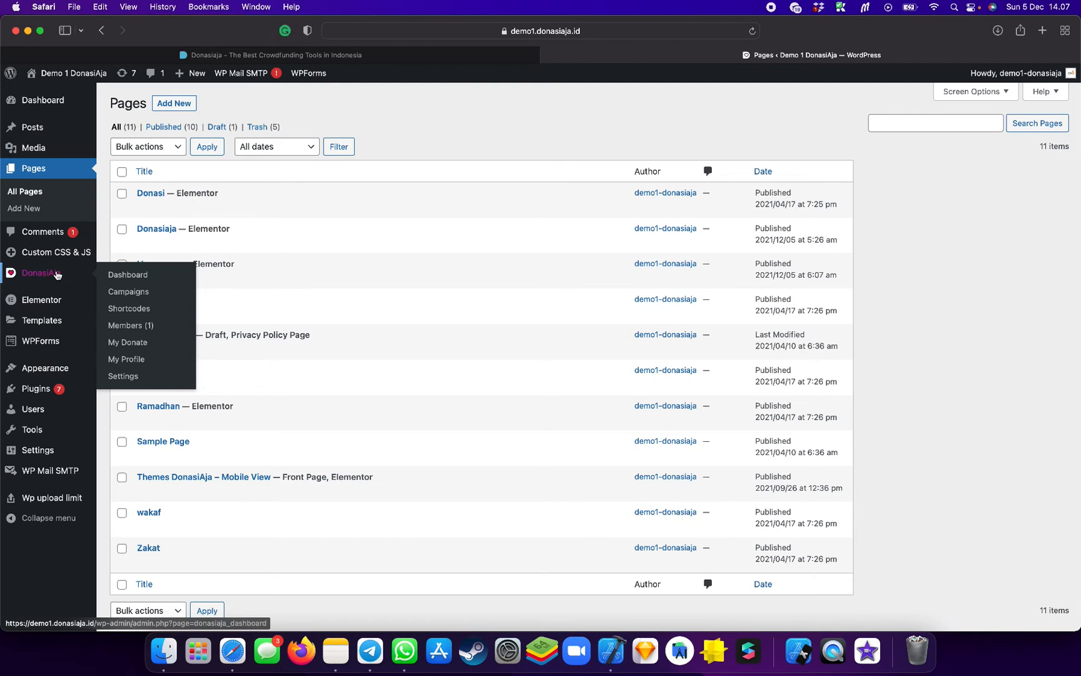
pyautogui.click(119, 292)
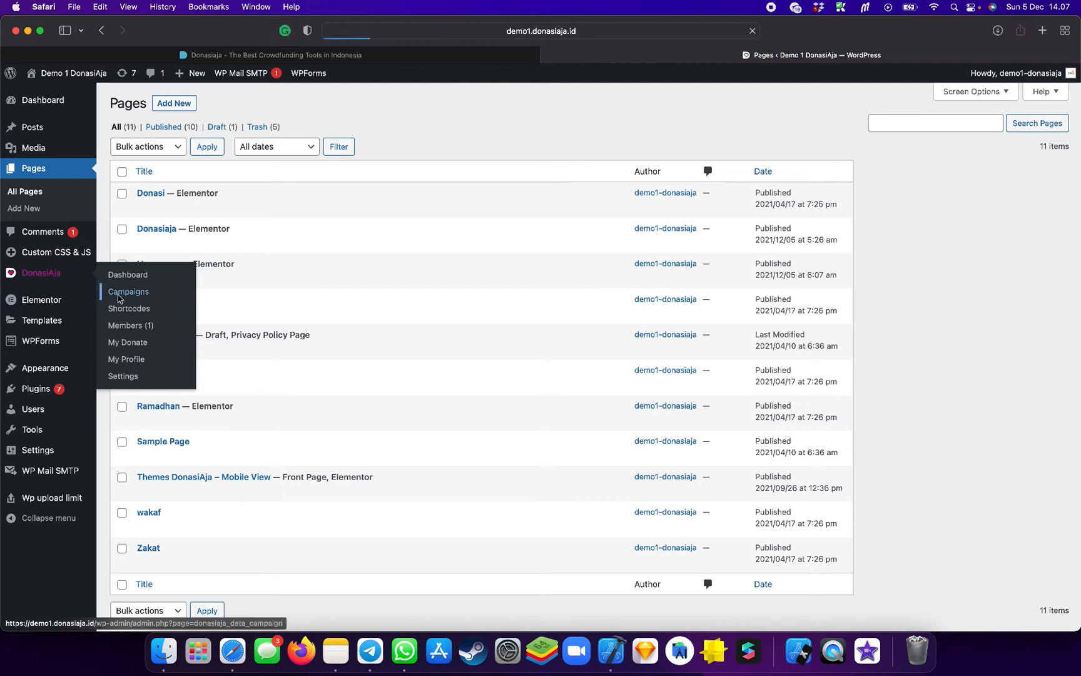
pyautogui.click(954, 263)
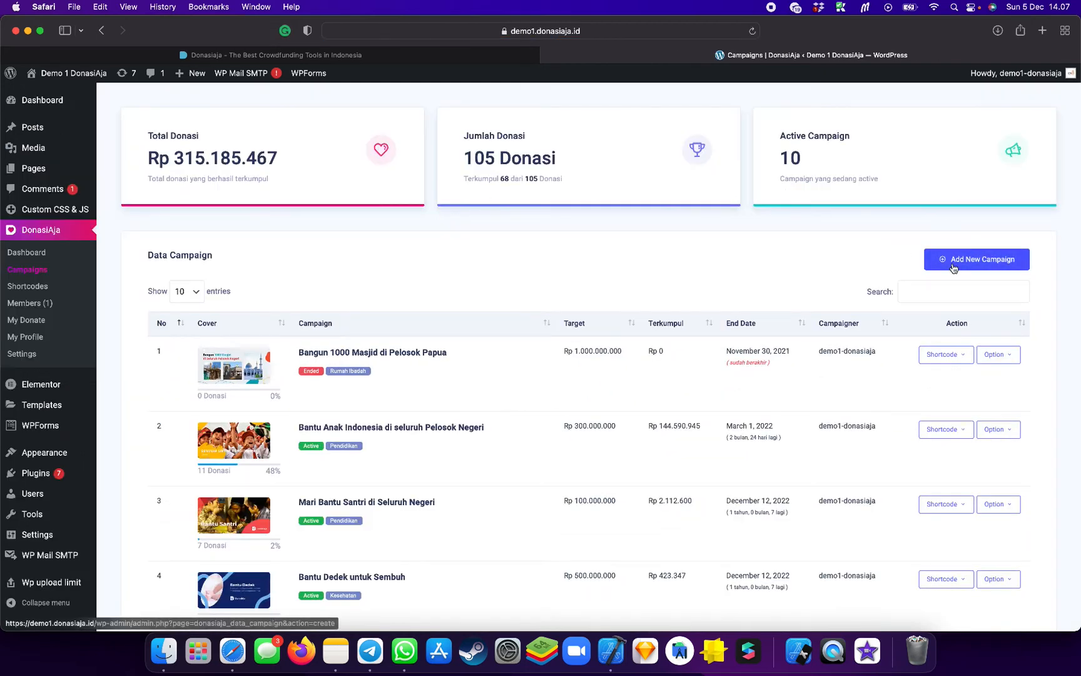
pyautogui.click(234, 211)
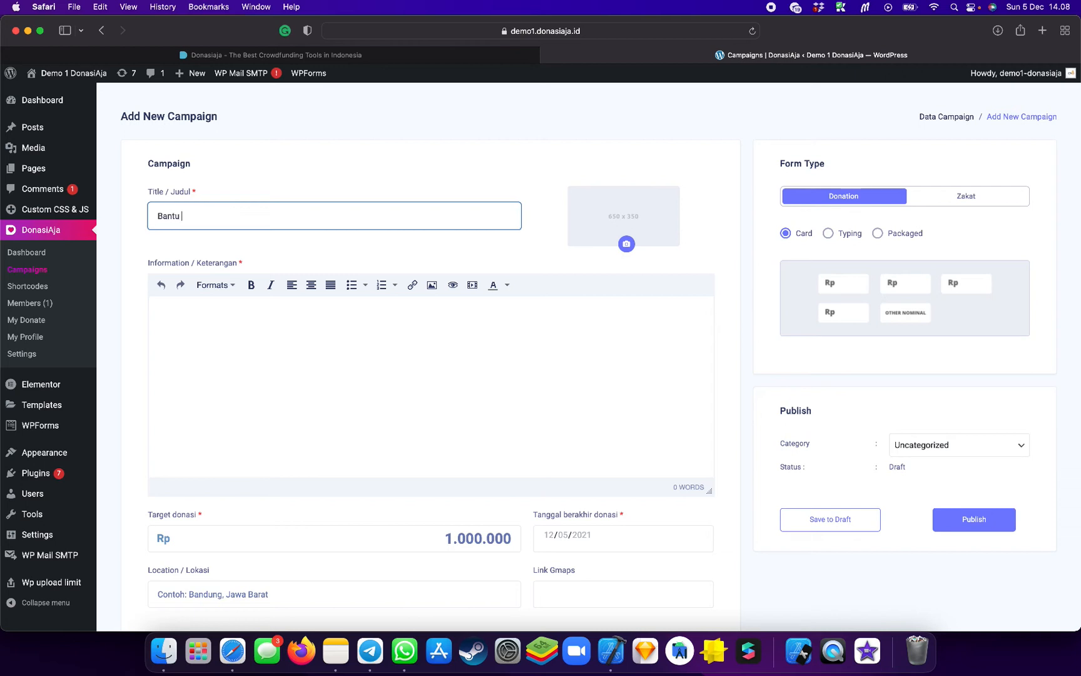
pyautogui.write('ban Semeru')
pyautogui.click(222, 320)
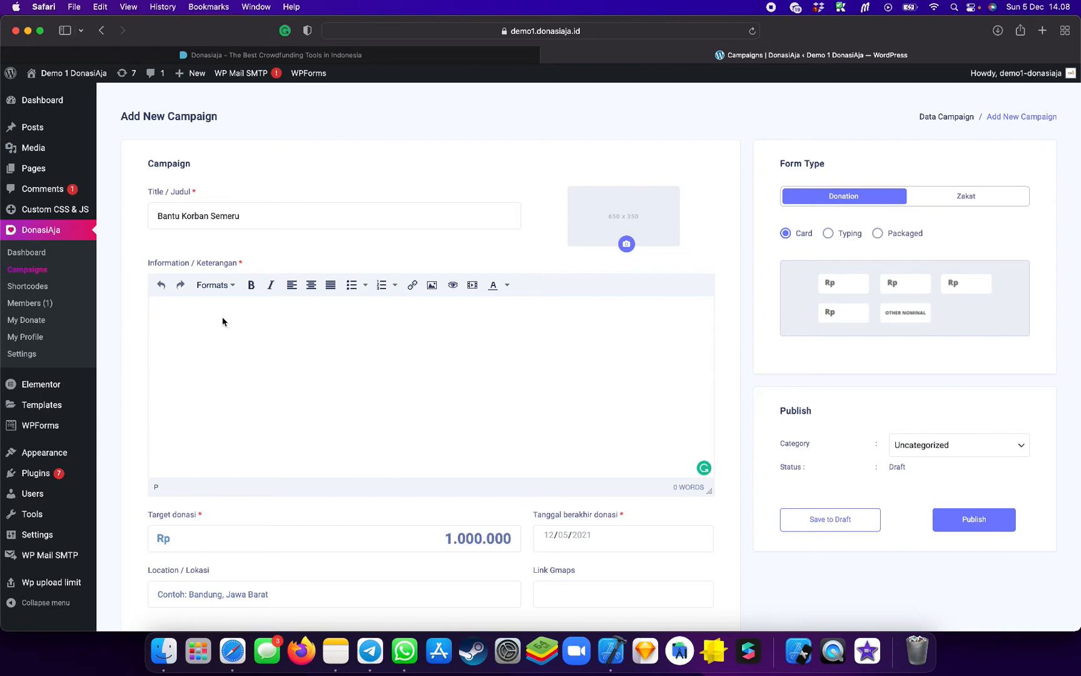
pyautogui.write('Mari kita Saling membantu korban semeru')
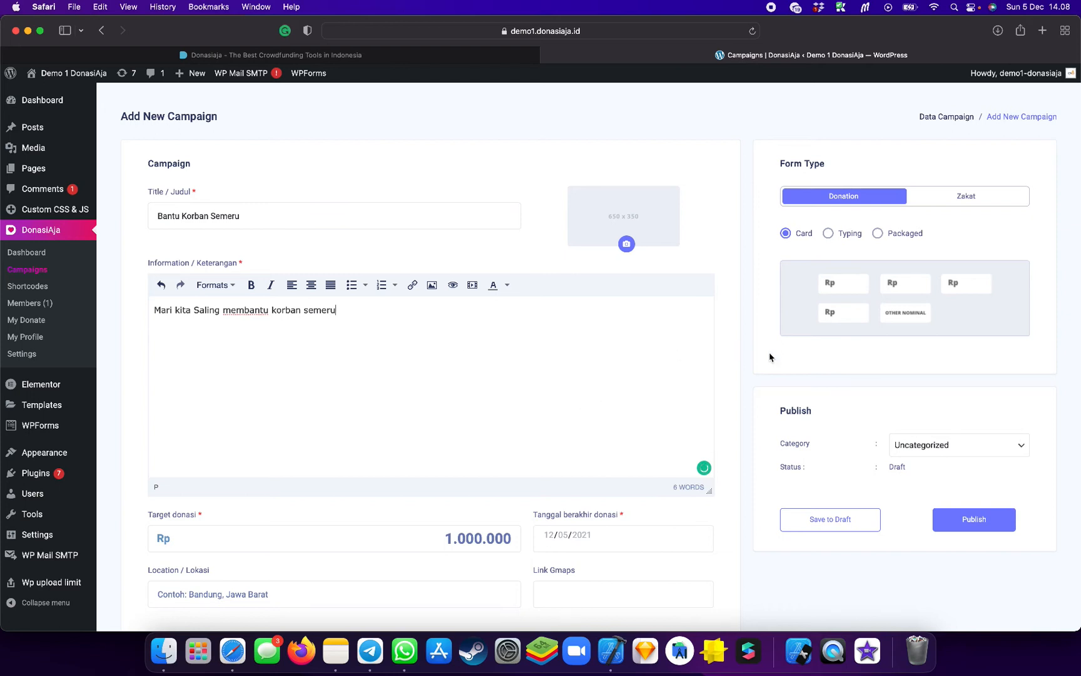
# Set the campaign's donation target to Rp 300.000.000 and its end date to 12/31/2021
pyautogui.scroll(-4, 769, 357)
pyautogui.rightClick(506, 426)
pyautogui.click(462, 425)
pyautogui.write('300')
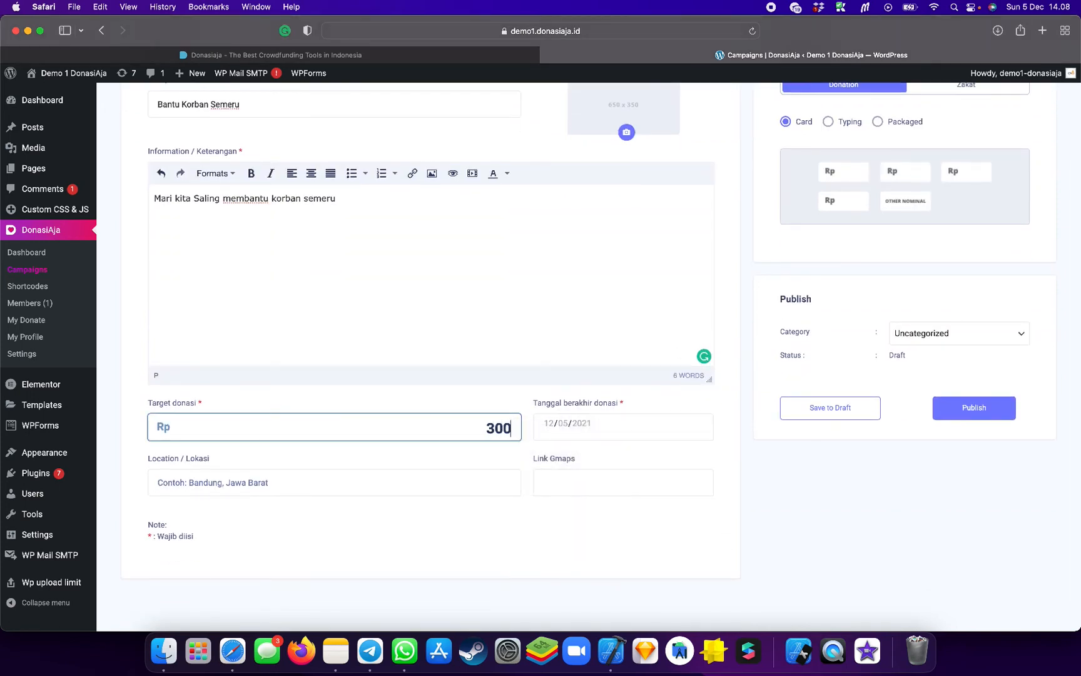
pyautogui.write('.000.000')
pyautogui.click(604, 426)
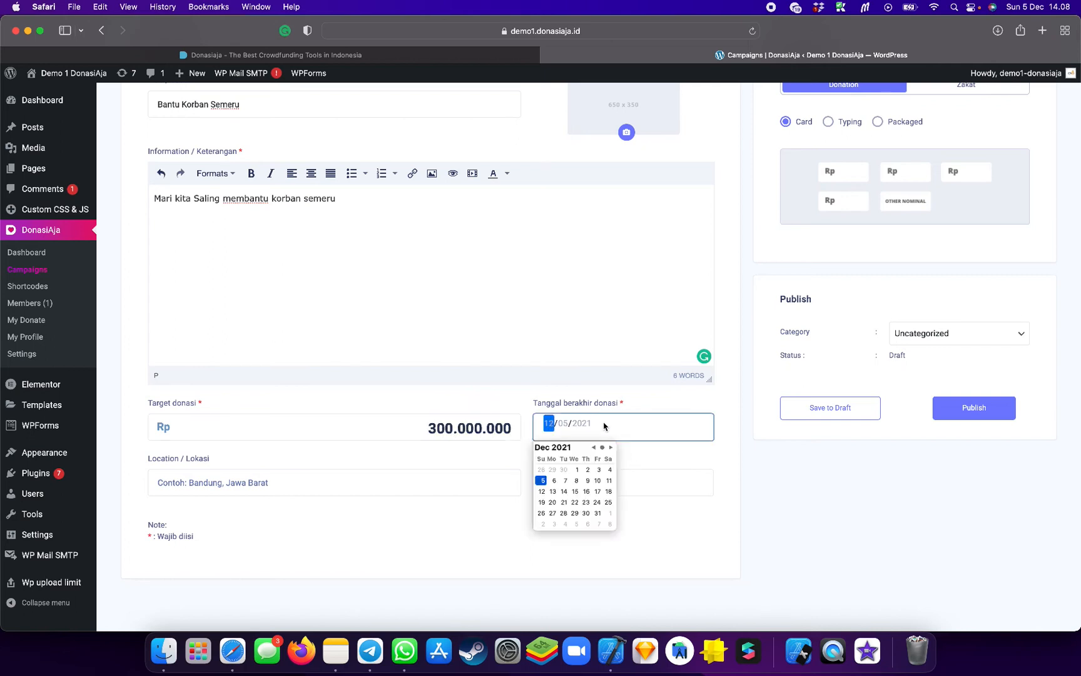
pyautogui.click(597, 513)
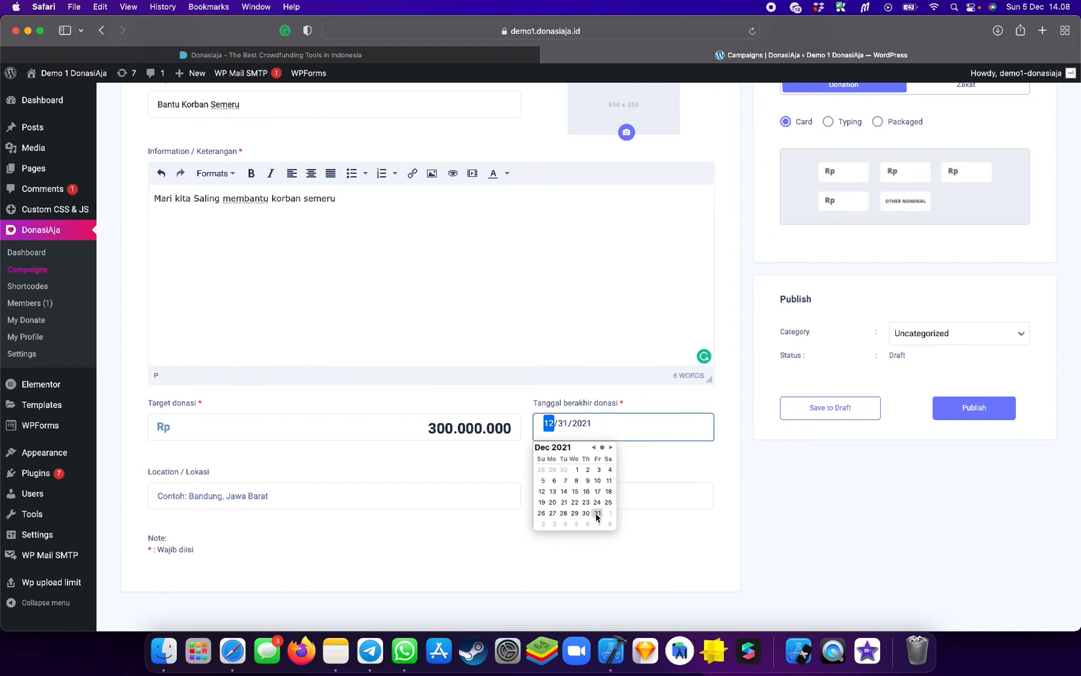
pyautogui.click(650, 553)
# Publish the campaign with the location "Semeru" and the category Bencana Alam
pyautogui.click(352, 501)
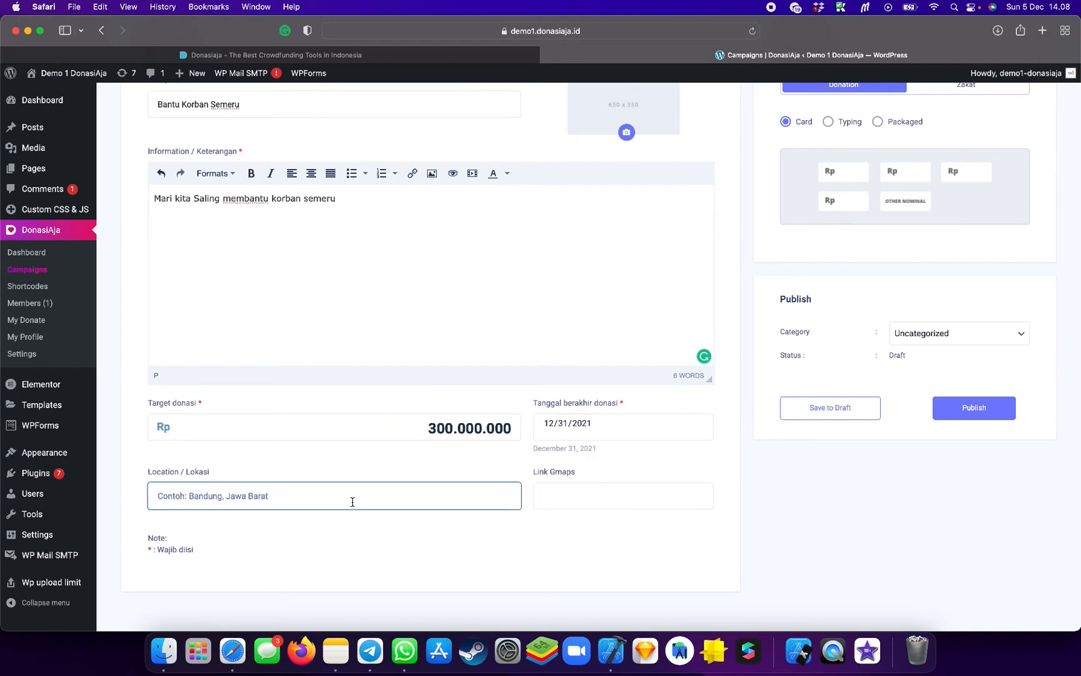
pyautogui.write('Semeru')
pyautogui.click(938, 336)
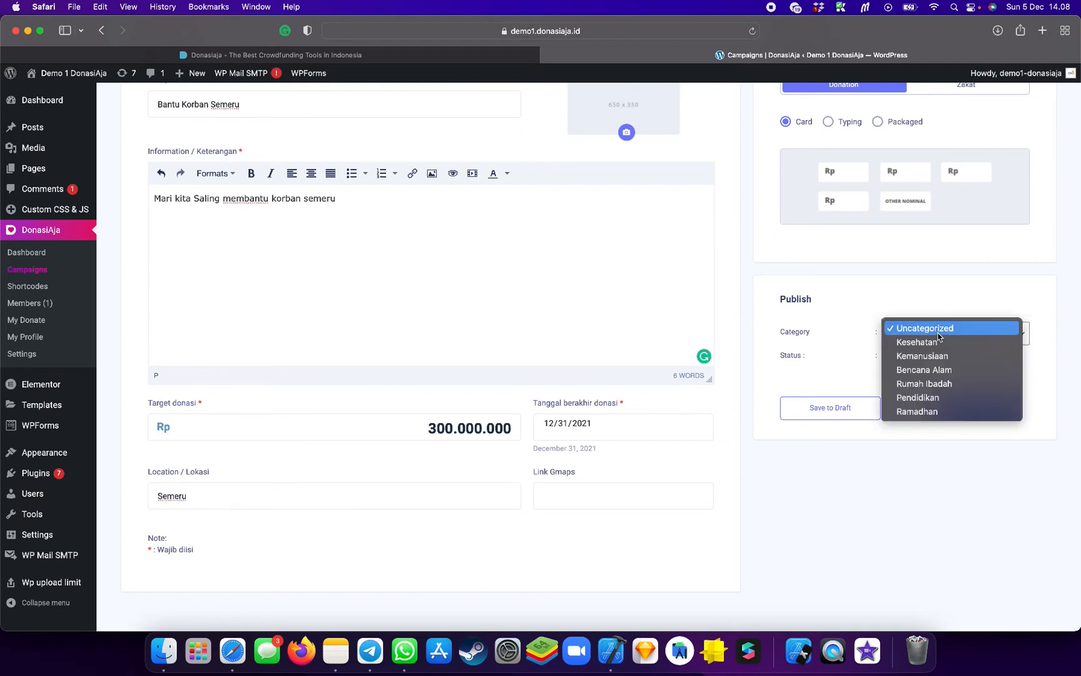
pyautogui.click(932, 374)
pyautogui.scroll(4, 932, 374)
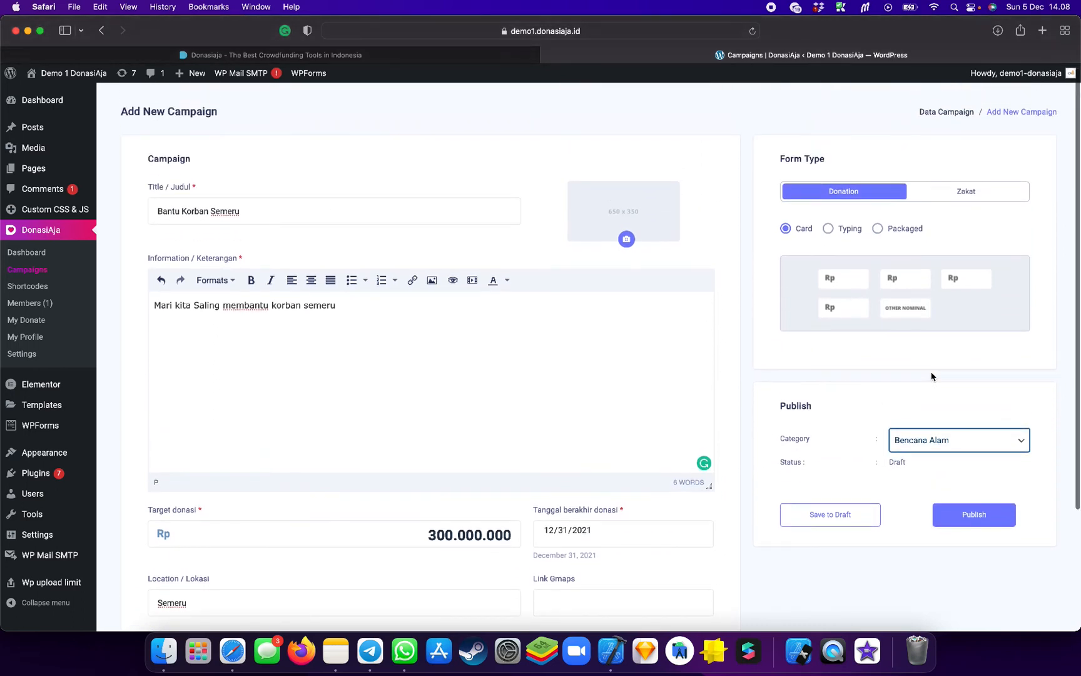
pyautogui.click(969, 515)
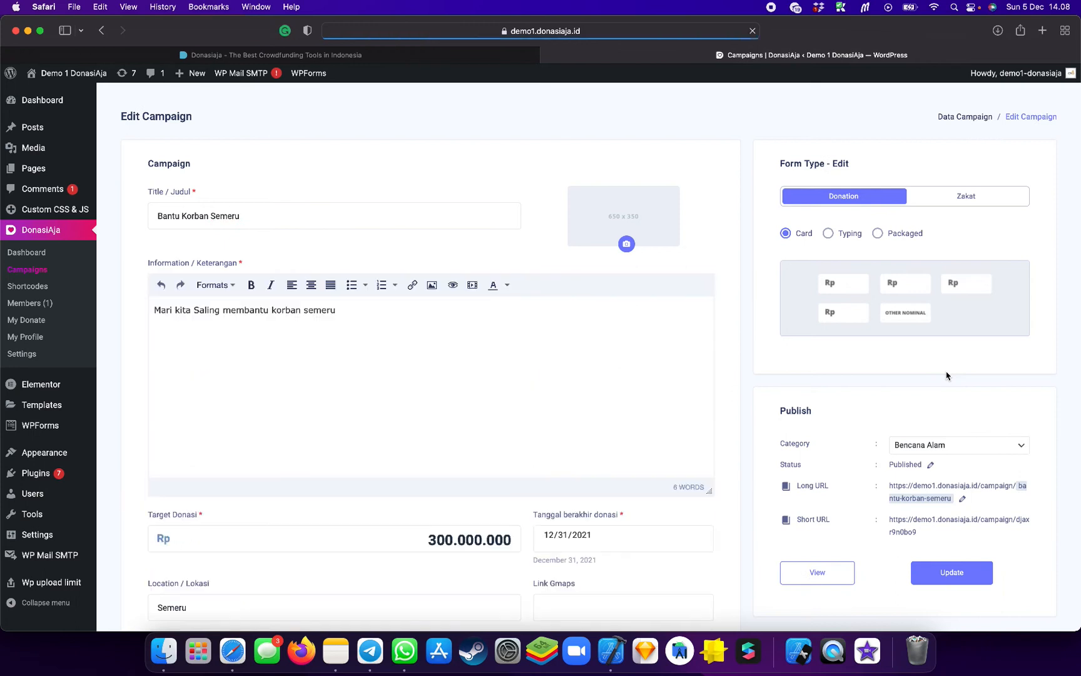
# Use DonasiAja-Cover-DonasiAja-Berbagi.png from the media library as the campaign's cover image and update the campaign
pyautogui.click(625, 246)
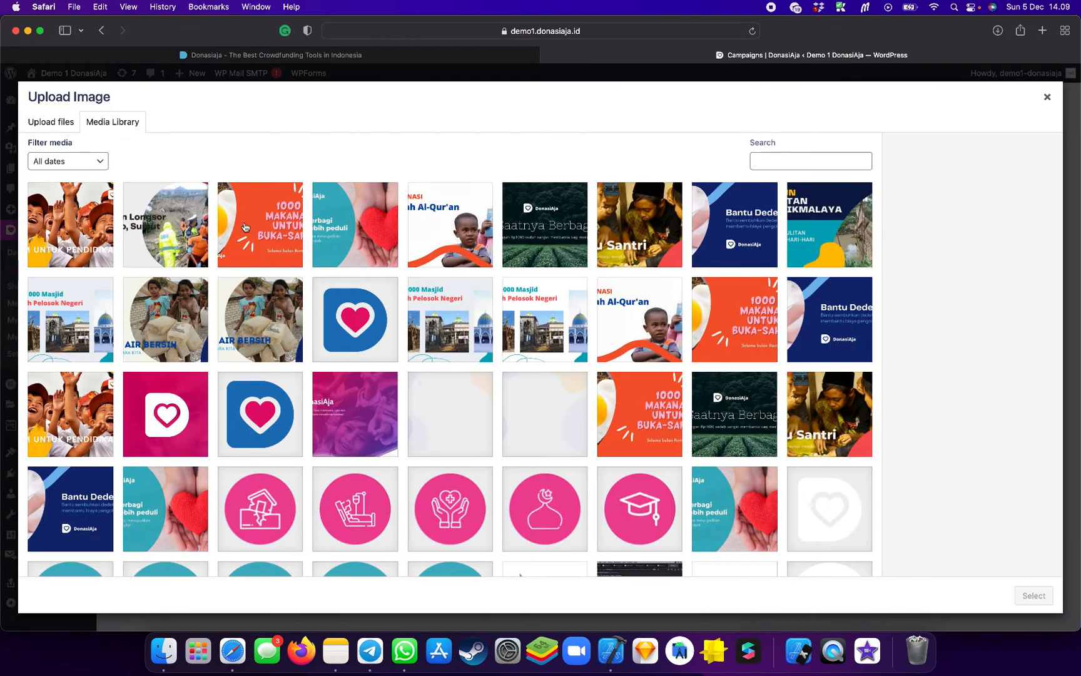
pyautogui.click(322, 217)
pyautogui.click(537, 231)
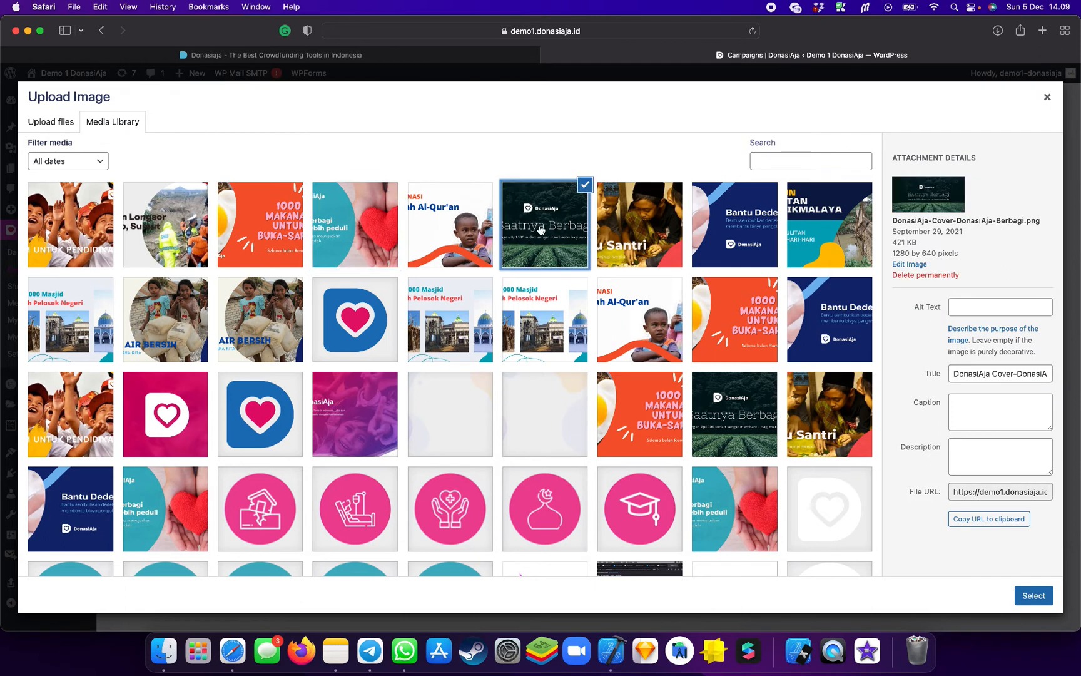
pyautogui.click(1034, 595)
pyautogui.click(951, 573)
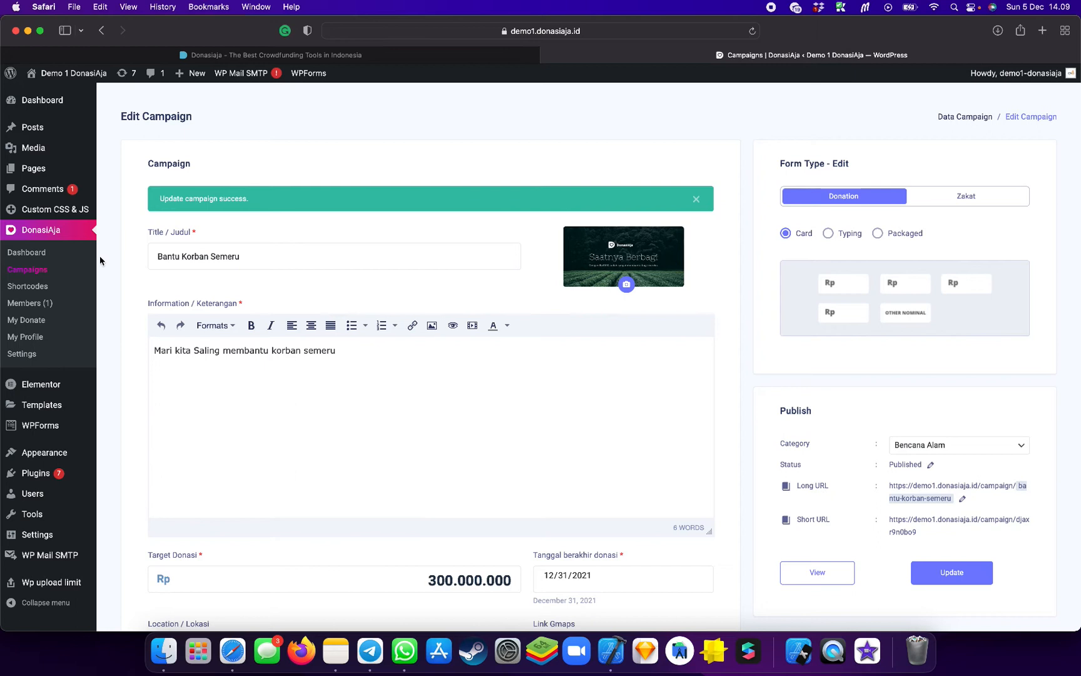
# View the Bantu Korban Semeru campaign's public page from the campaigns list, then return to the list
pyautogui.click(31, 270)
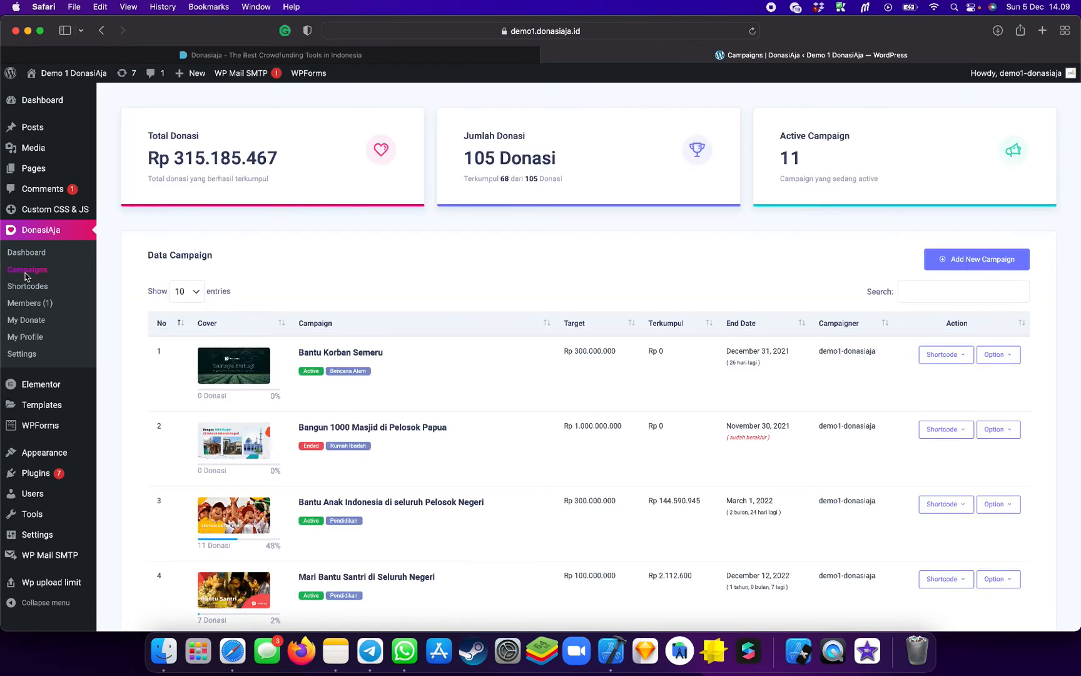
pyautogui.click(340, 390)
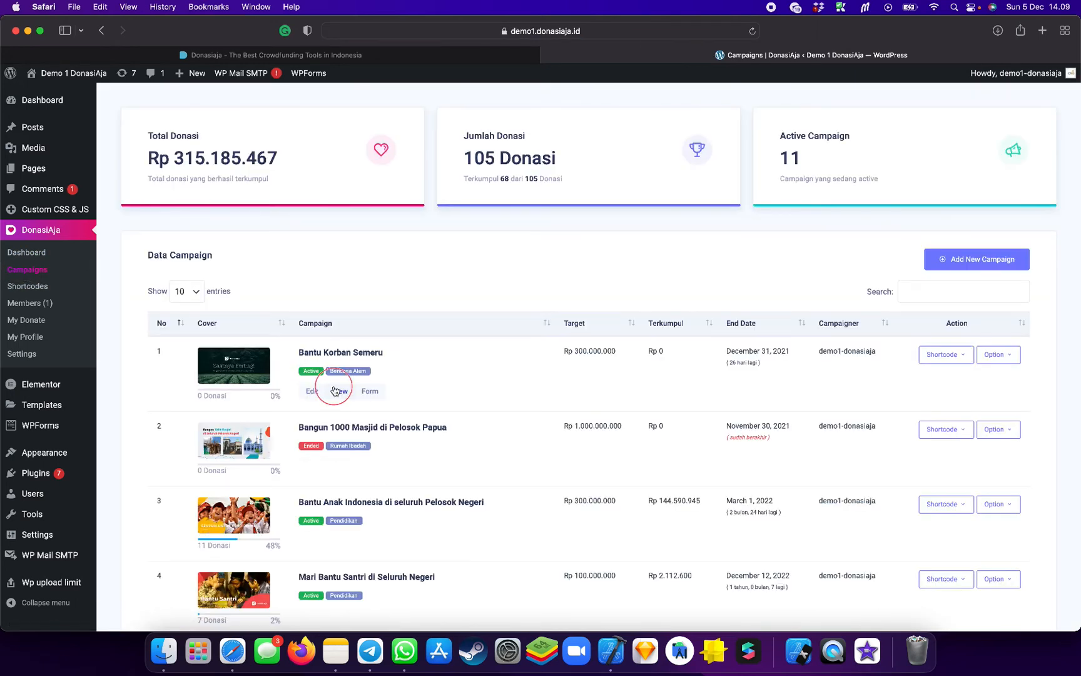
pyautogui.click(771, 56)
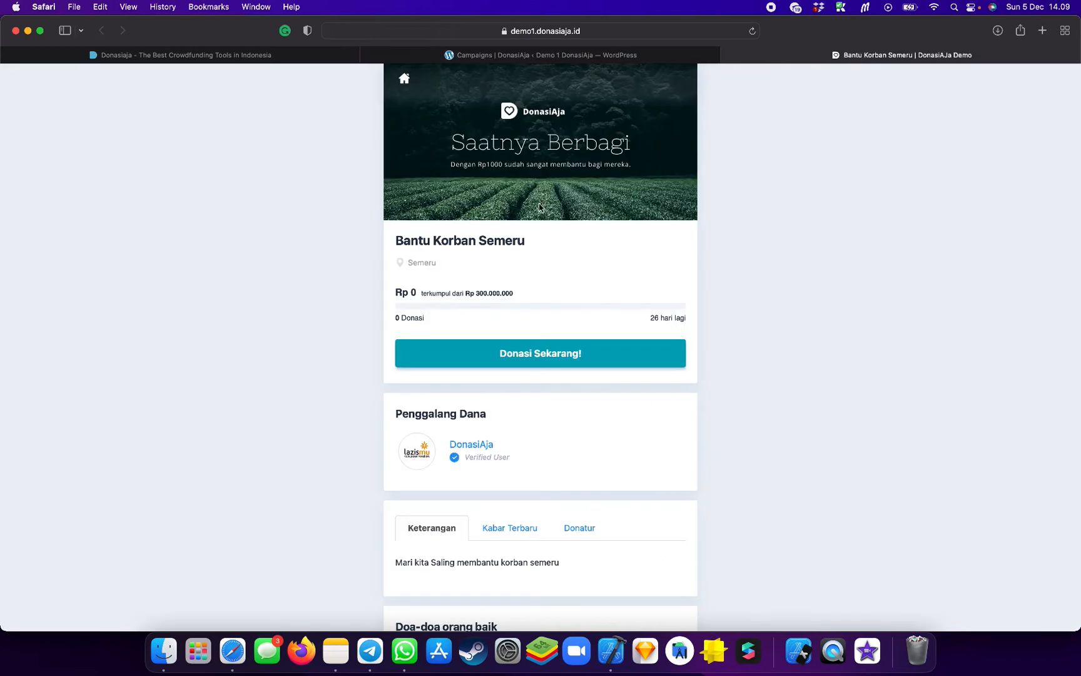
pyautogui.hotkey('ctrl', 'shift', 'Tab')
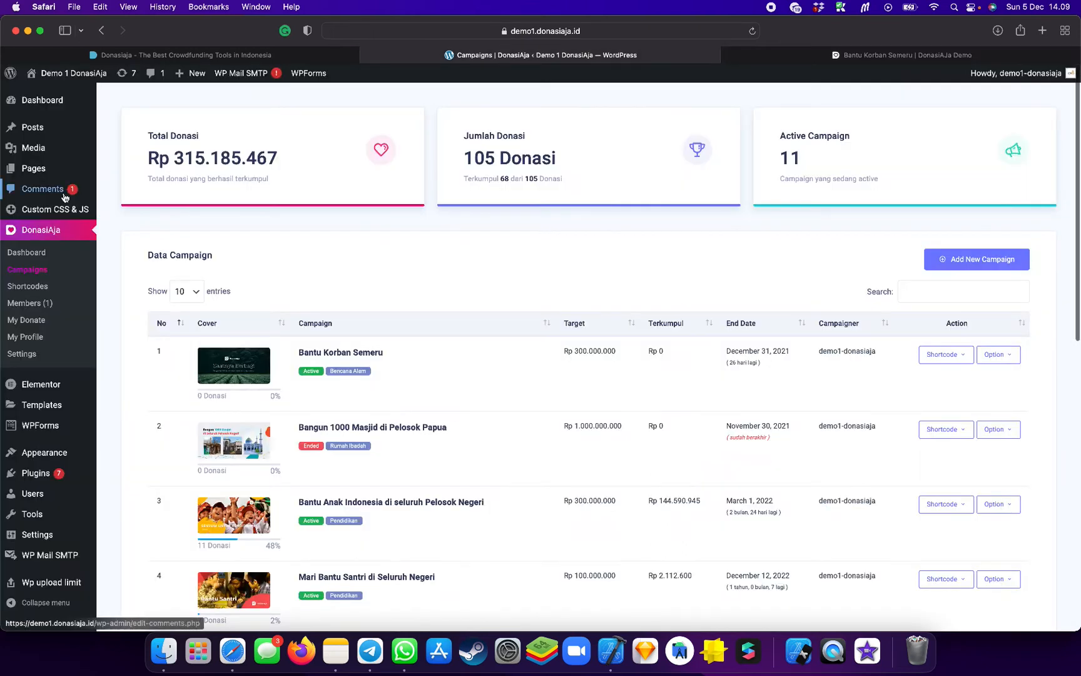
# View the Homepage page and the Bantu Korban Semeru campaign as published, then return to the pages list
pyautogui.keyDown('super'); pyautogui.click(90, 169); pyautogui.keyUp('super')
pyautogui.click(873, 57)
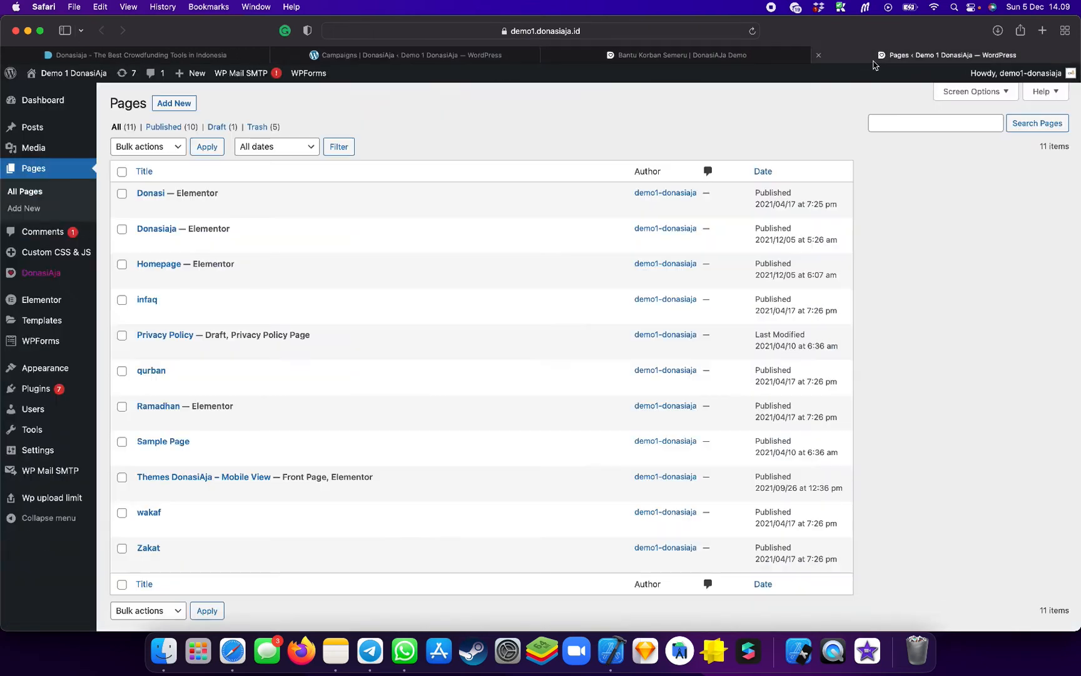
pyautogui.keyDown('super'); pyautogui.click(296, 278); pyautogui.keyUp('super')
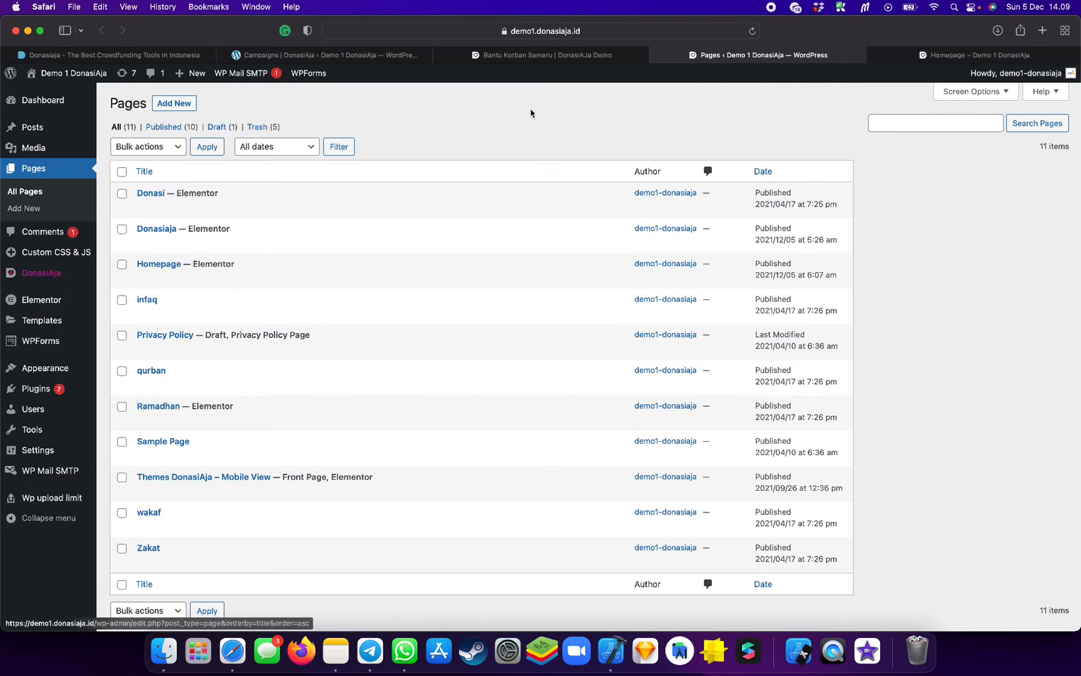
pyautogui.click(506, 60)
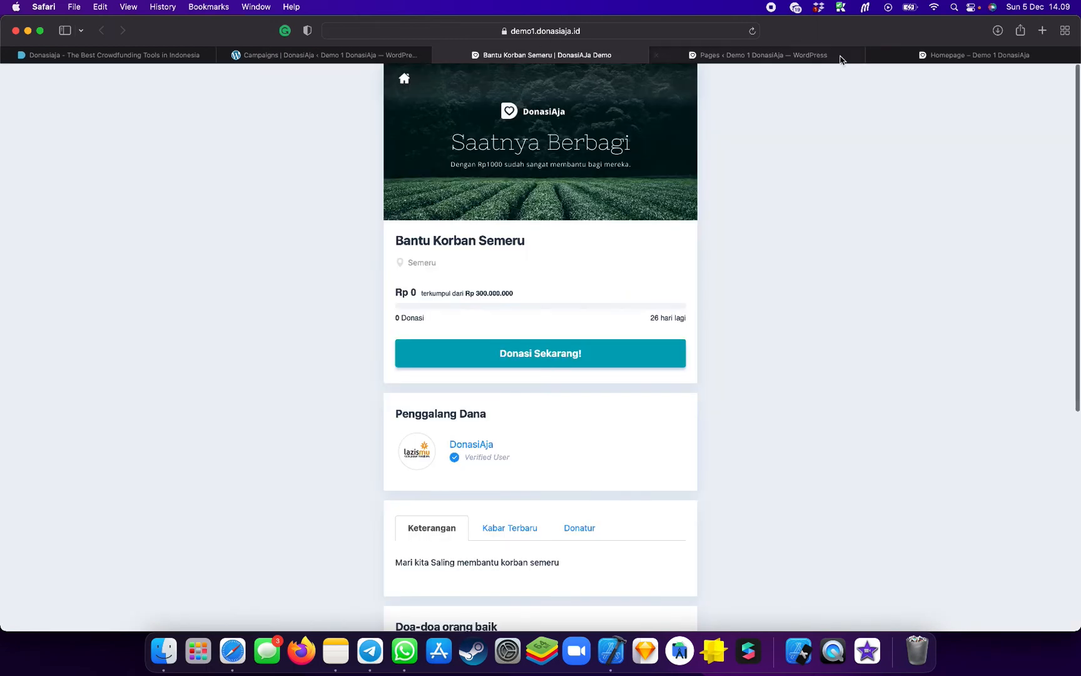
pyautogui.click(940, 57)
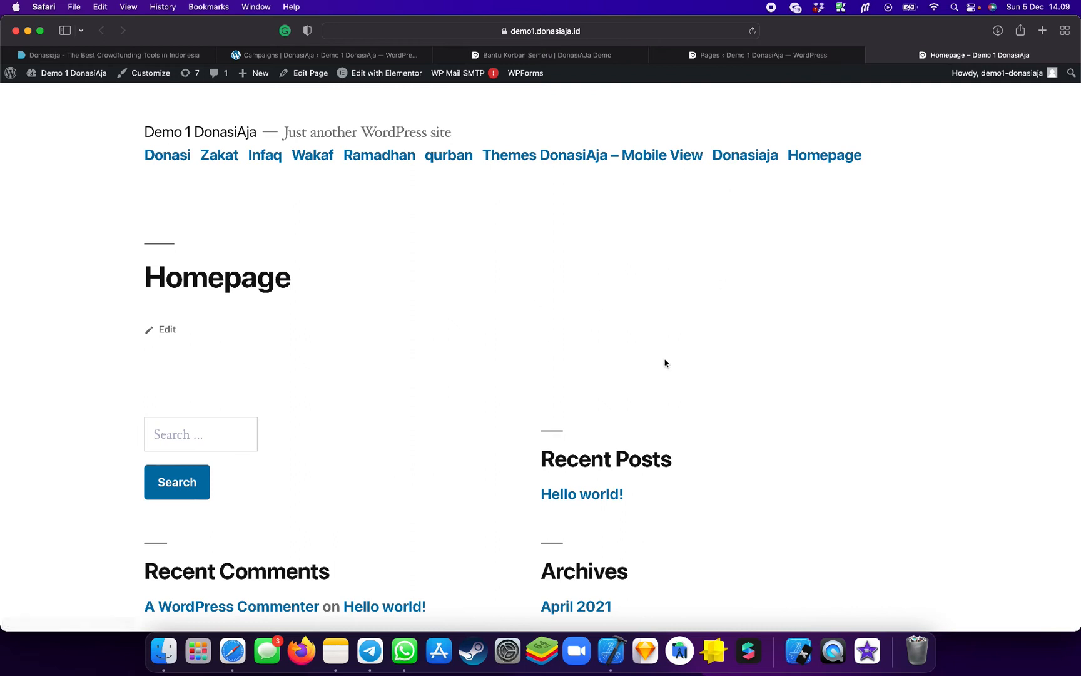
pyautogui.click(874, 56)
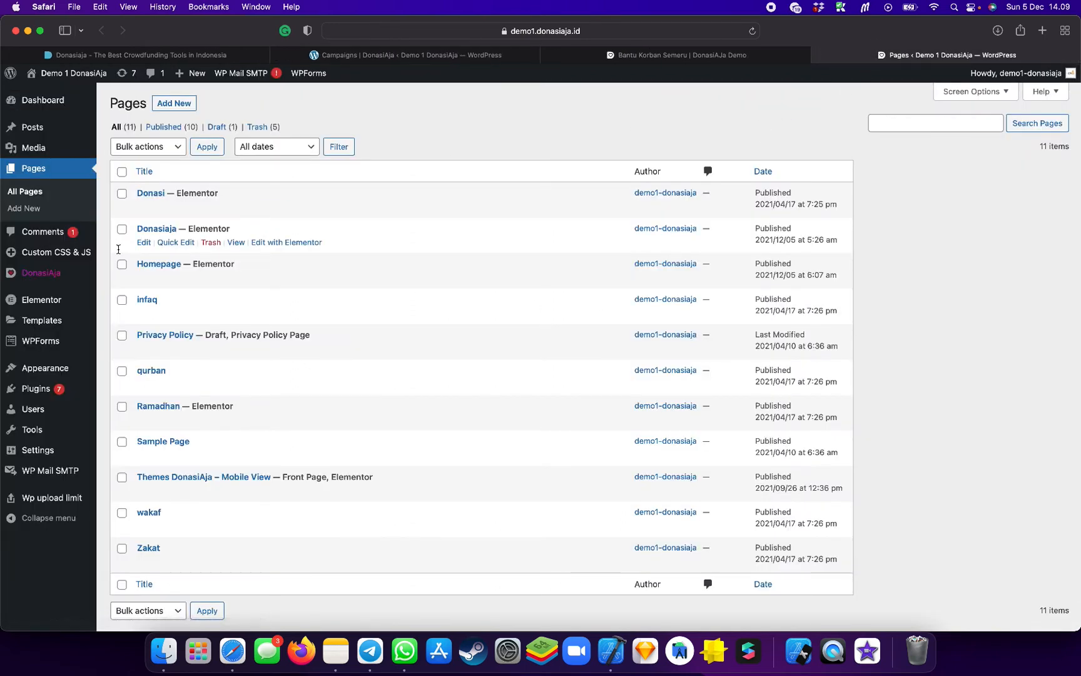
# Delete the existing Bencana Alam shortcode from the DonasiAja shortcodes list
pyautogui.moveTo(23, 273)
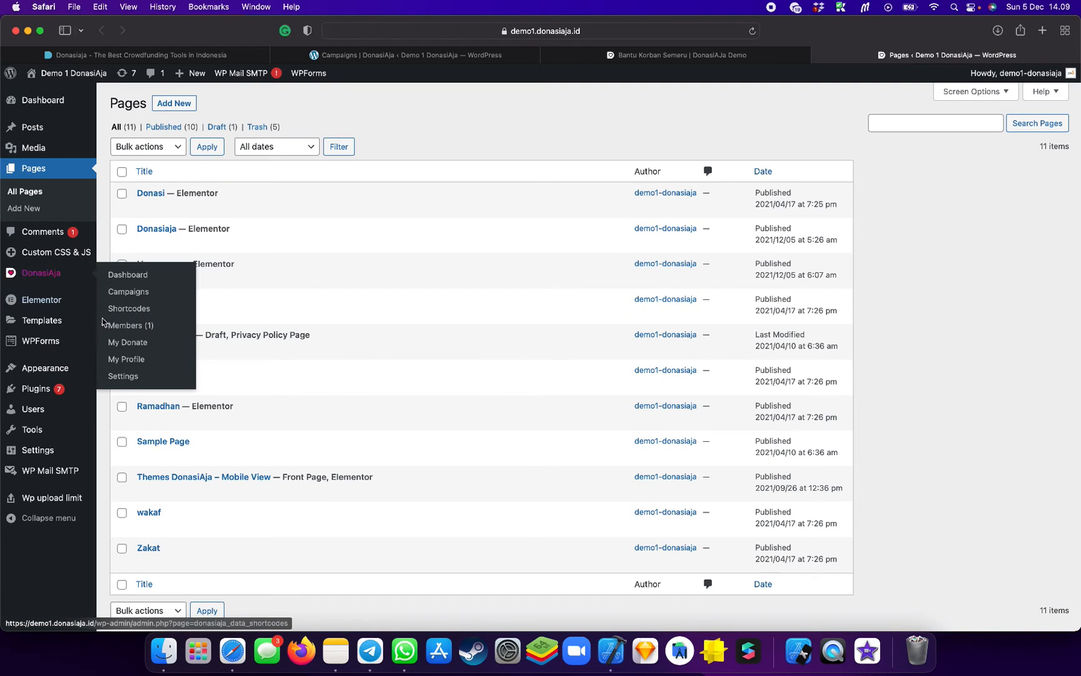
pyautogui.click(118, 292)
pyautogui.click(69, 285)
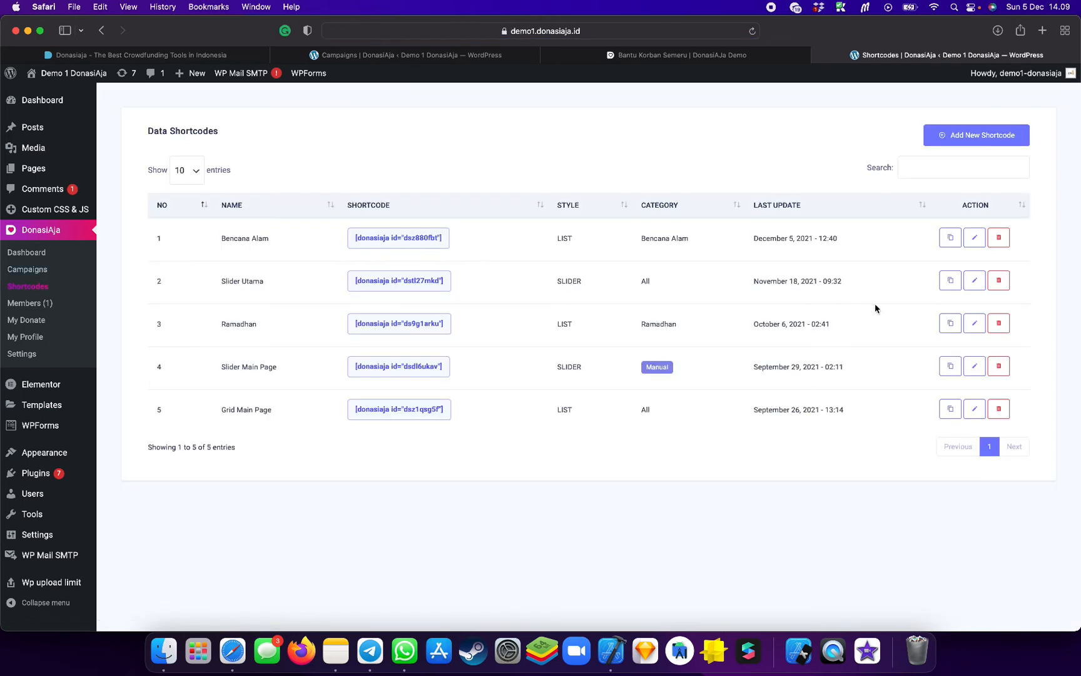
pyautogui.click(999, 237)
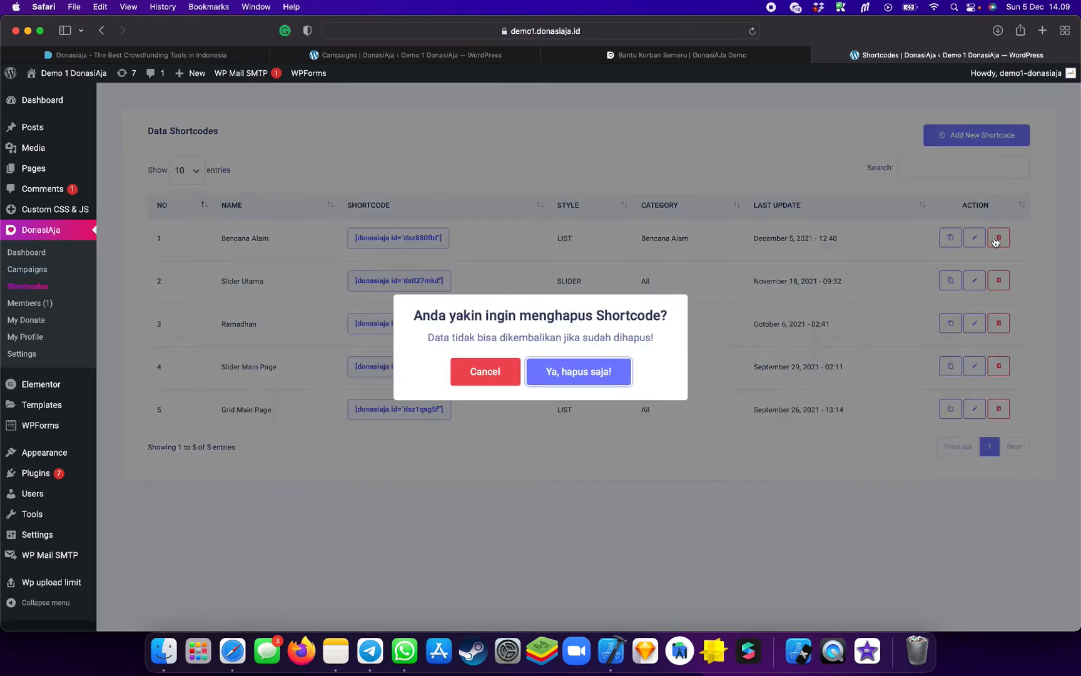
pyautogui.click(544, 379)
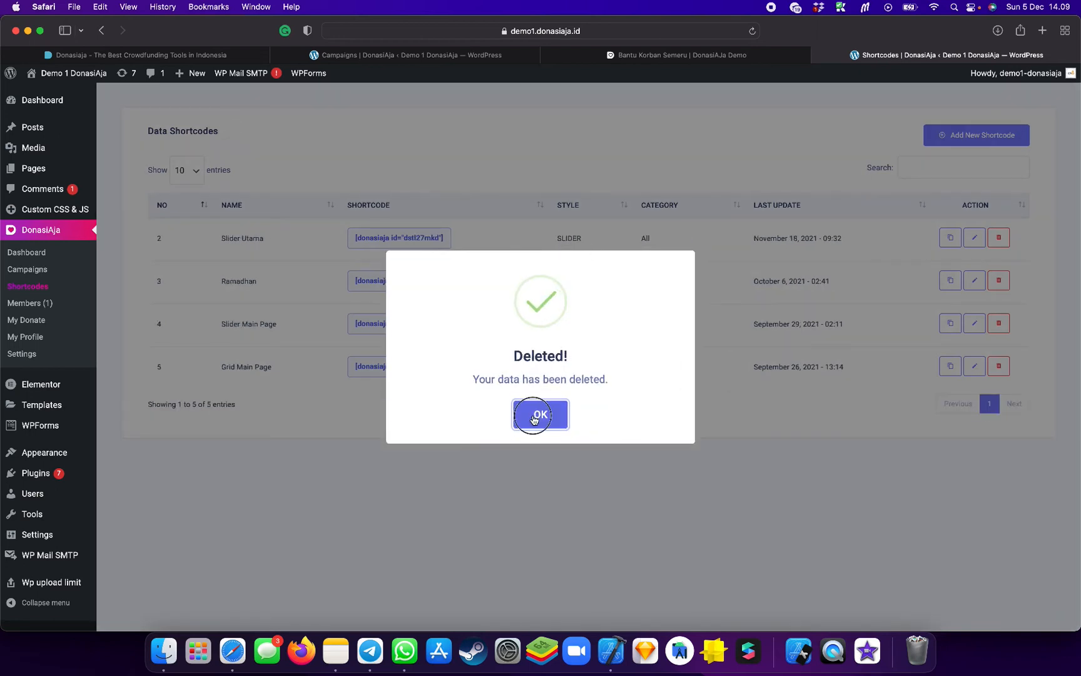
pyautogui.click(542, 414)
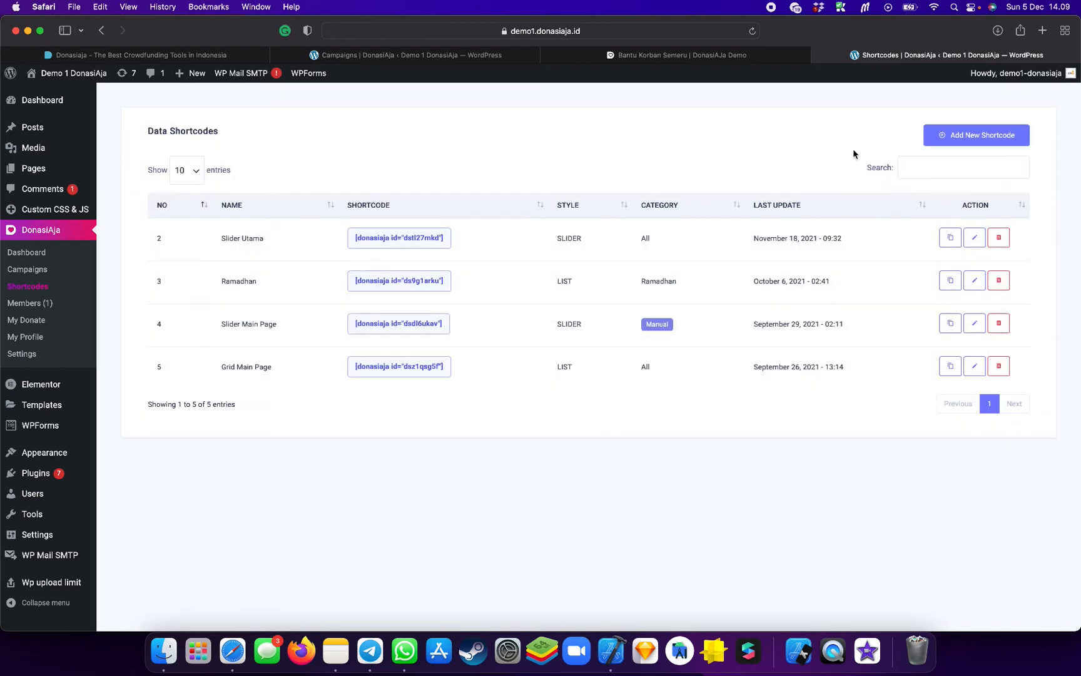
# Start a new shortcode named "Bencana Alam" with the List type and the campaign category Bencana Alam
pyautogui.click(948, 142)
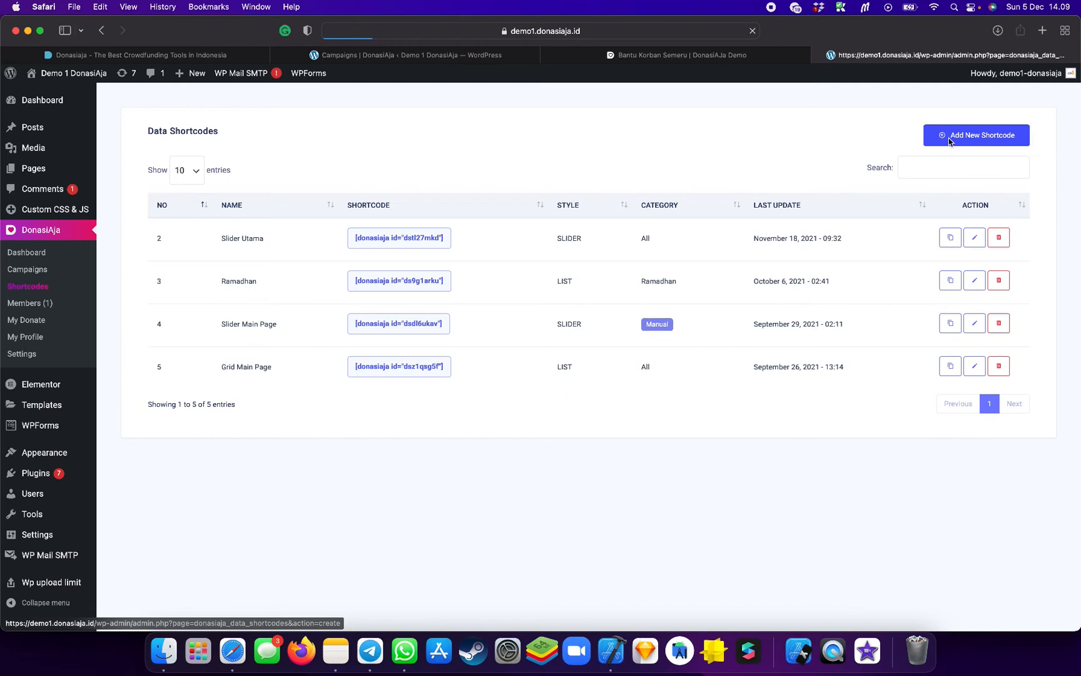
pyautogui.click(280, 218)
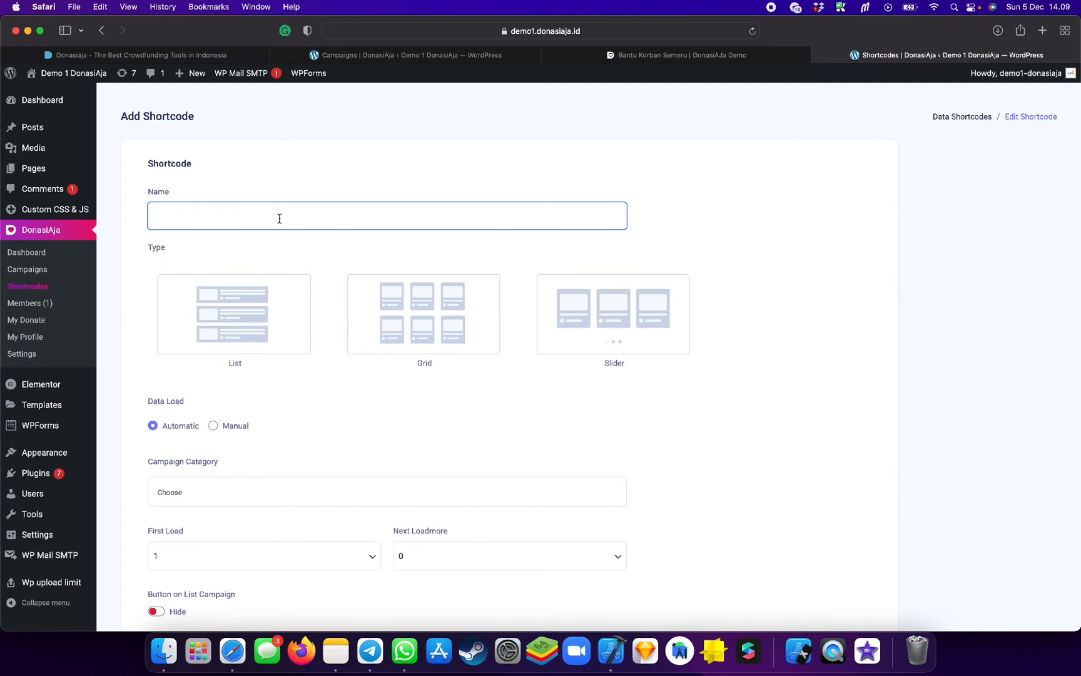
pyautogui.write('Bencana Alam')
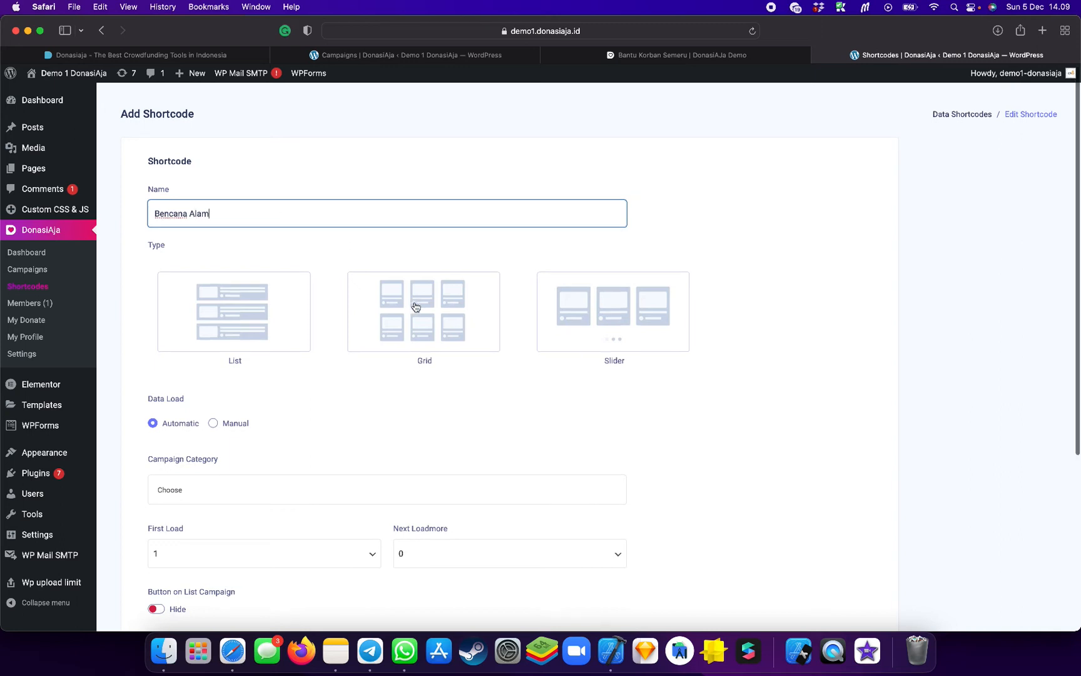
pyautogui.scroll(-5, 414, 307)
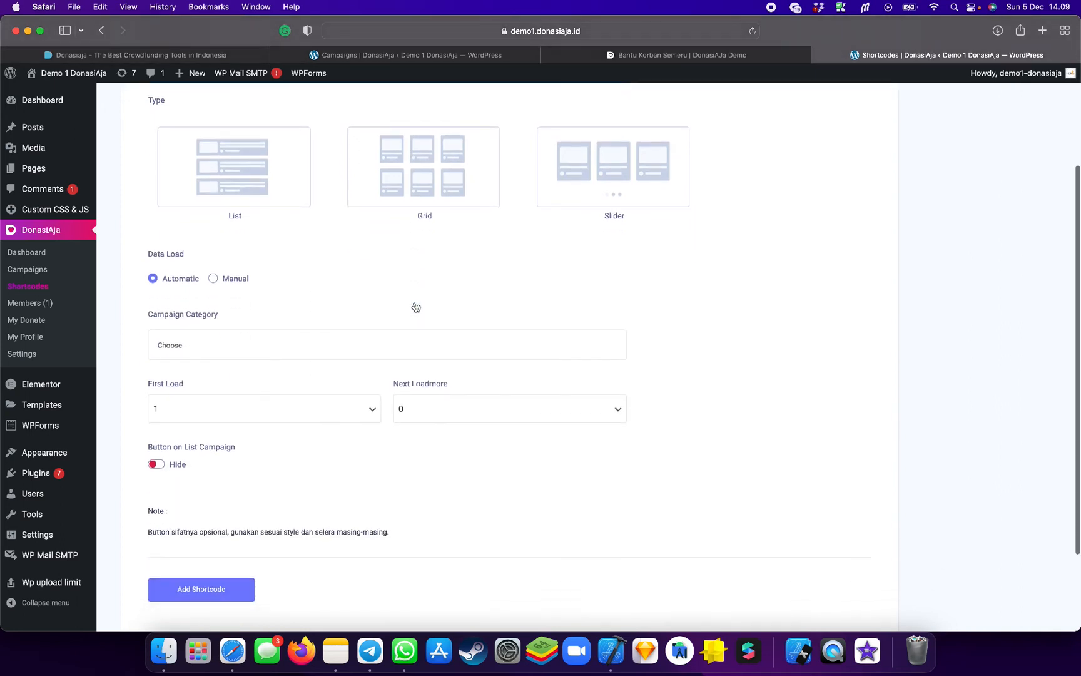
pyautogui.click(268, 173)
pyautogui.scroll(-2, 321, 259)
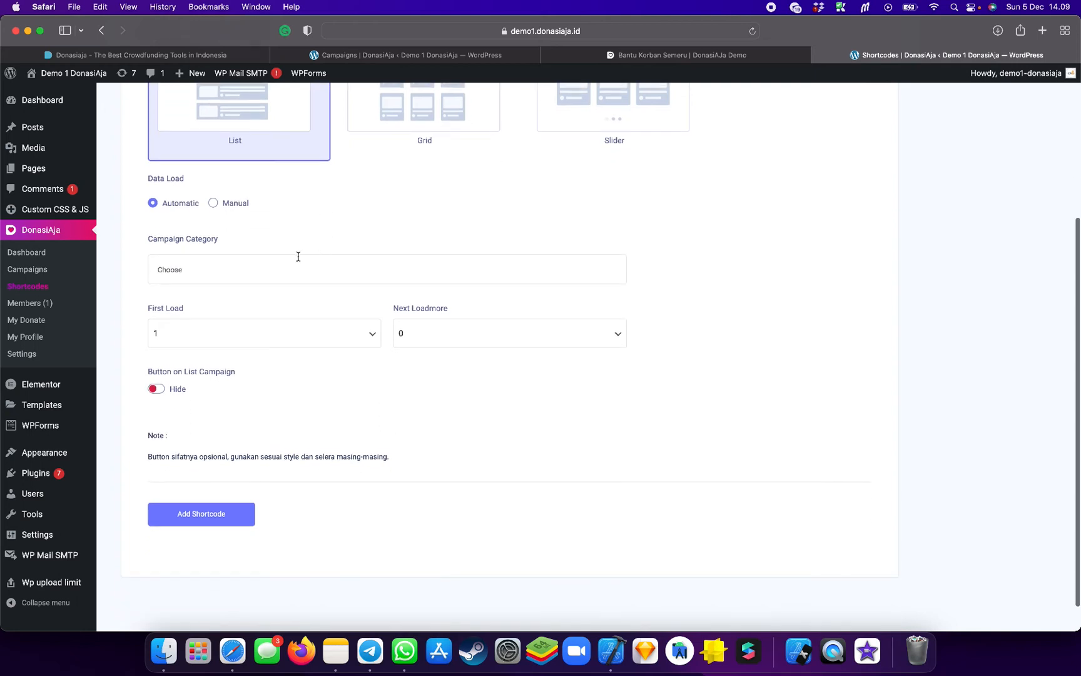
pyautogui.click(261, 265)
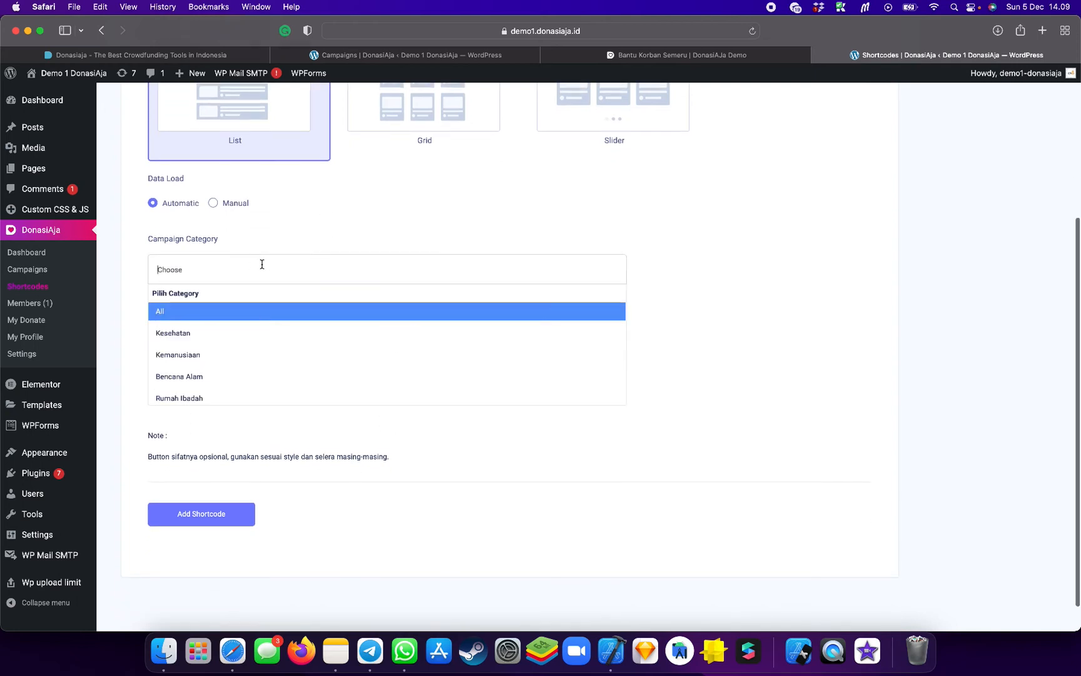
pyautogui.click(213, 375)
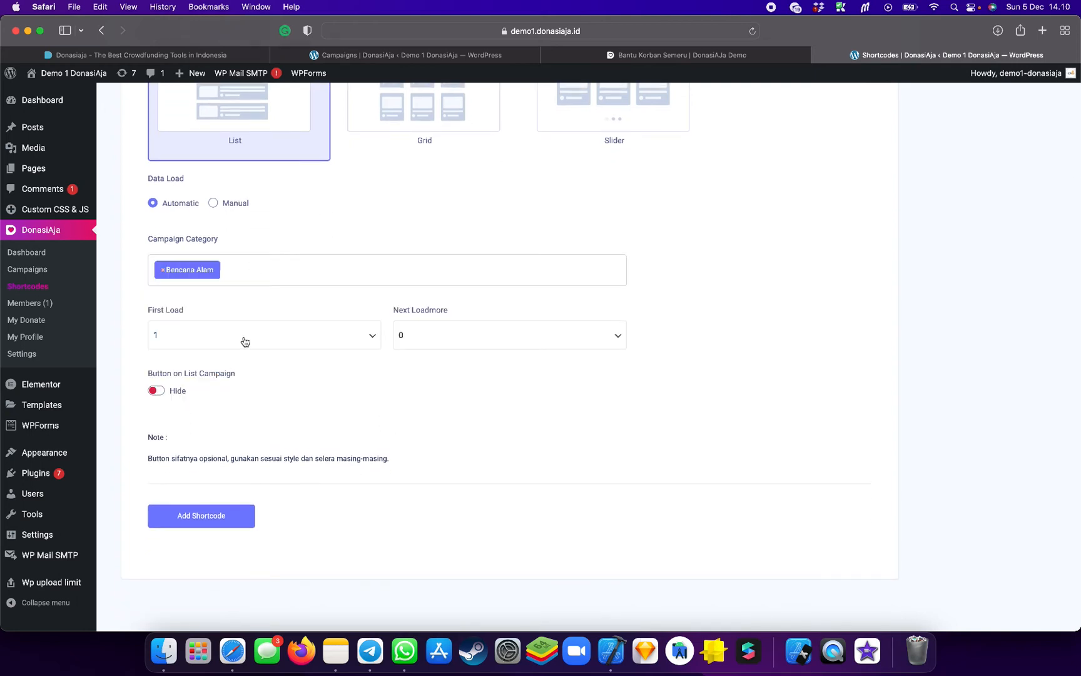
# Set the shortcode's First Load to 2 and Next Loadmore to 1, and add the shortcode
pyautogui.click(245, 342)
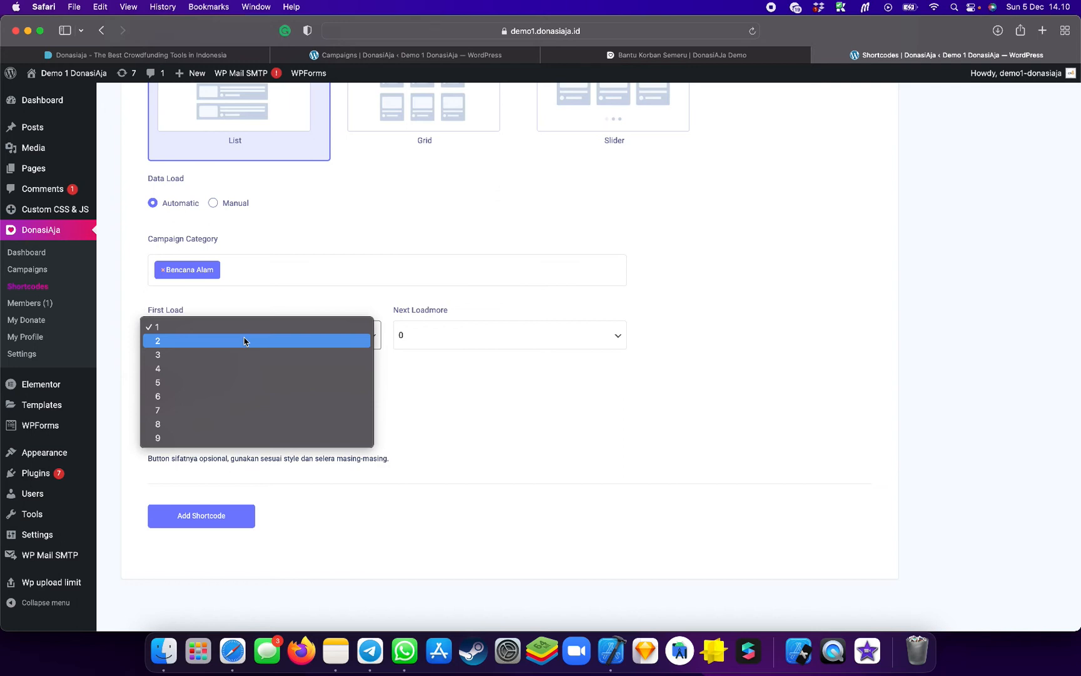
pyautogui.click(216, 359)
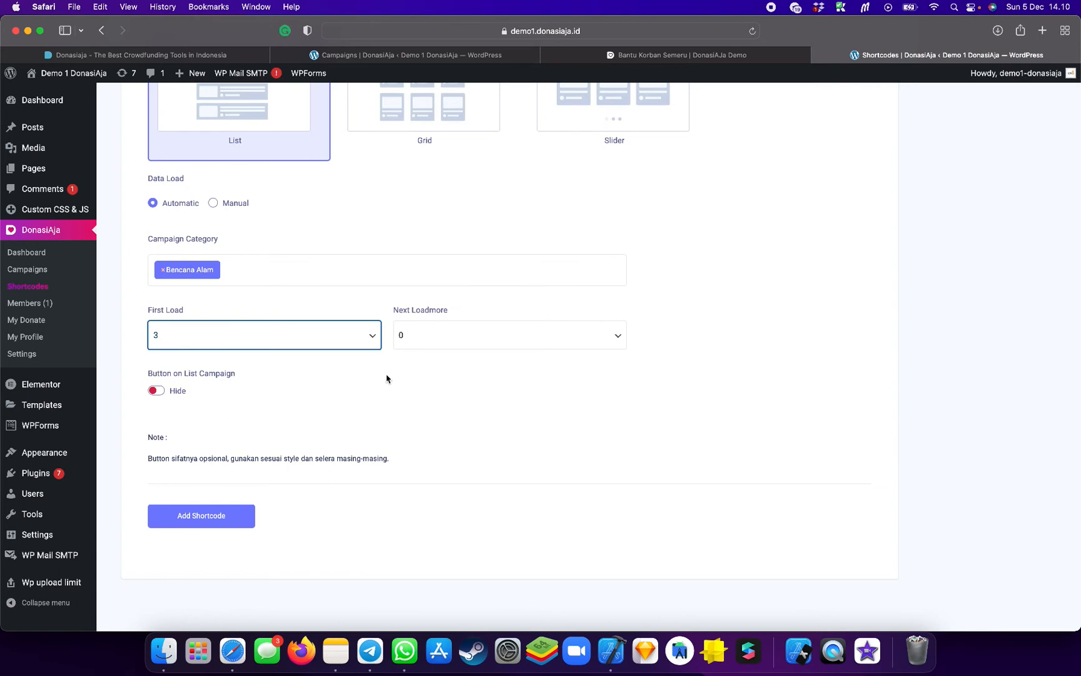
pyautogui.click(423, 344)
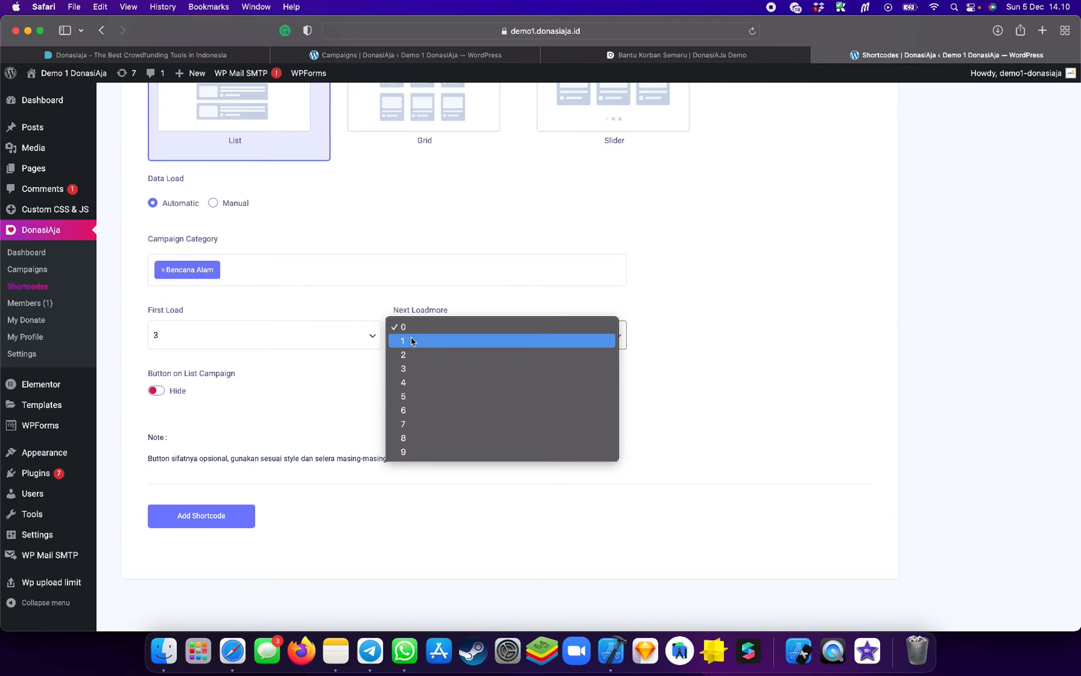
pyautogui.click(280, 348)
pyautogui.click(414, 338)
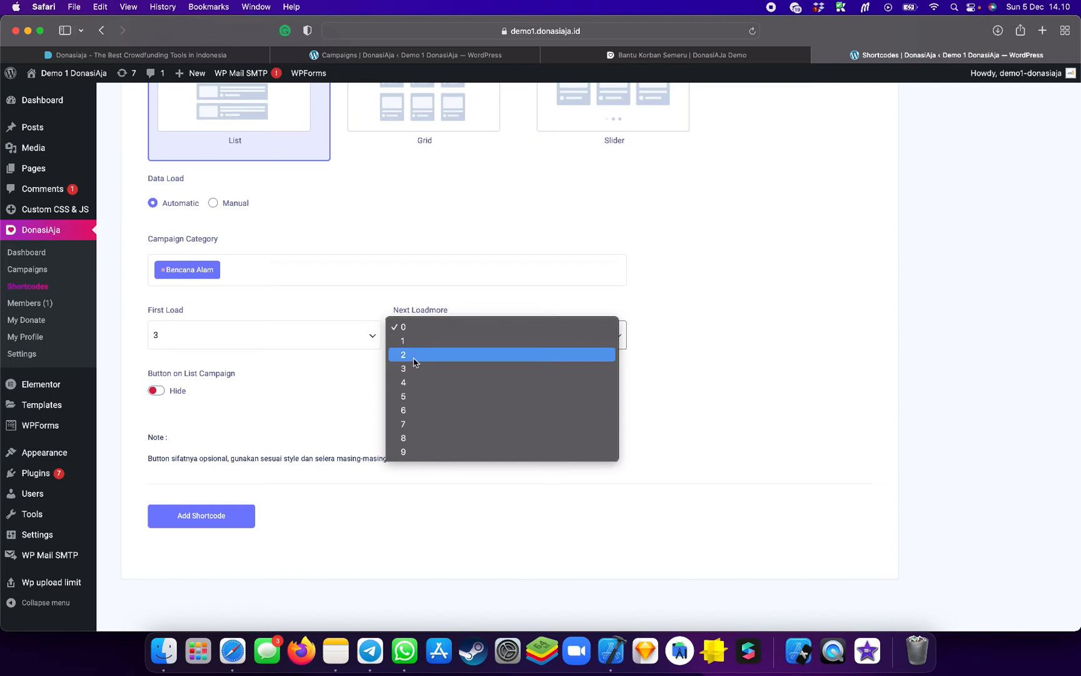
pyautogui.click(410, 341)
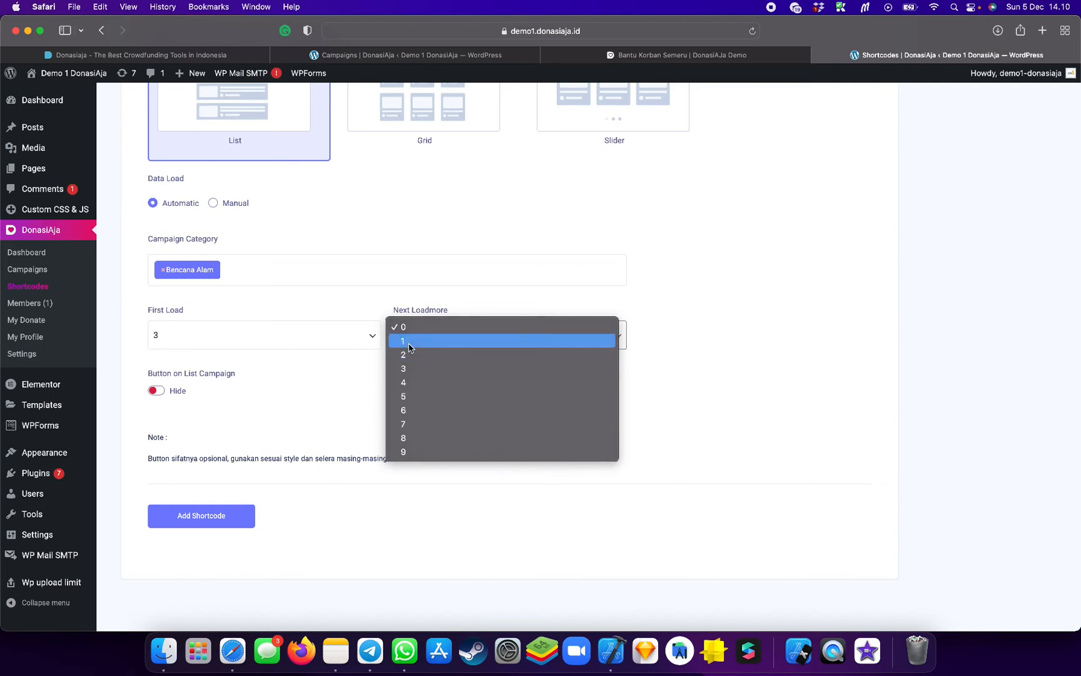
pyautogui.click(356, 339)
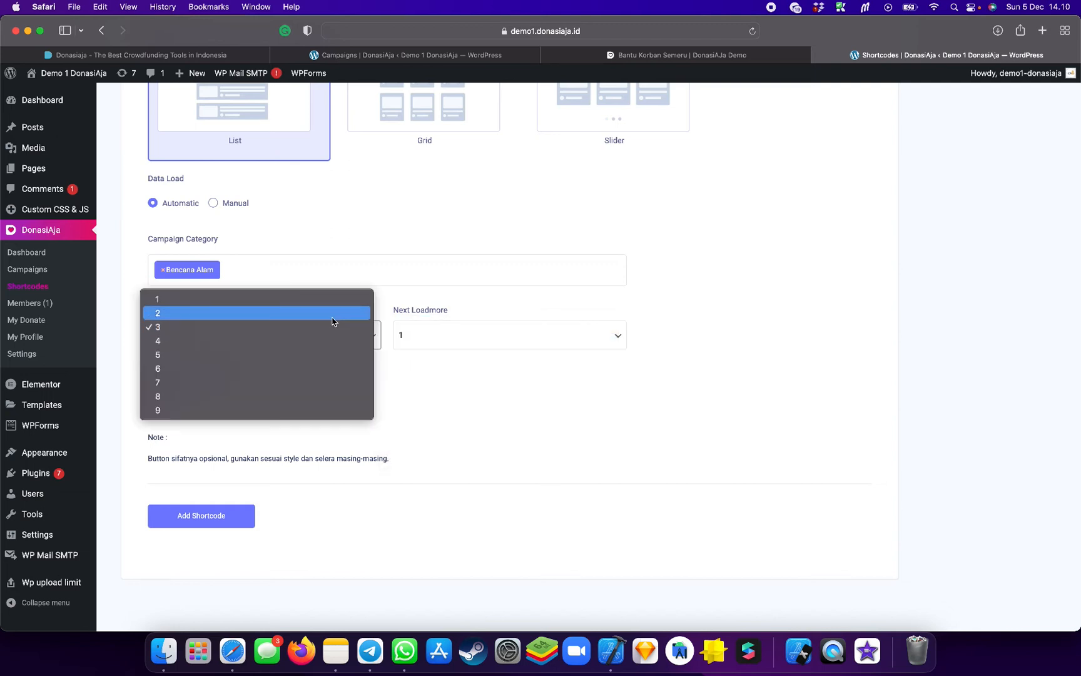
pyautogui.click(332, 321)
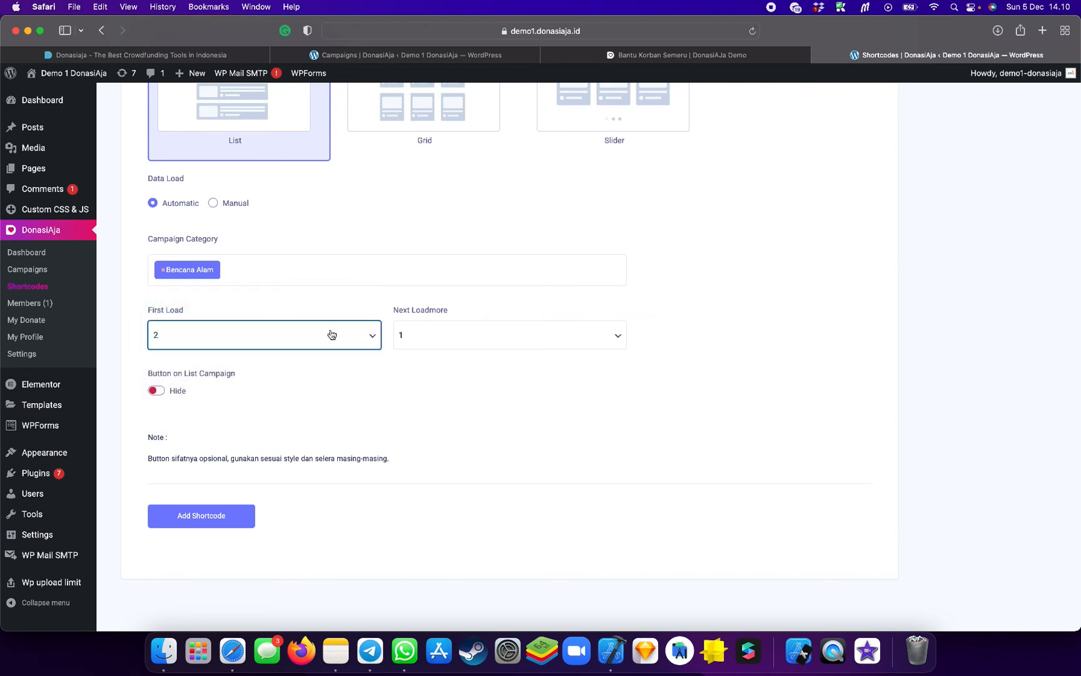
pyautogui.click(212, 516)
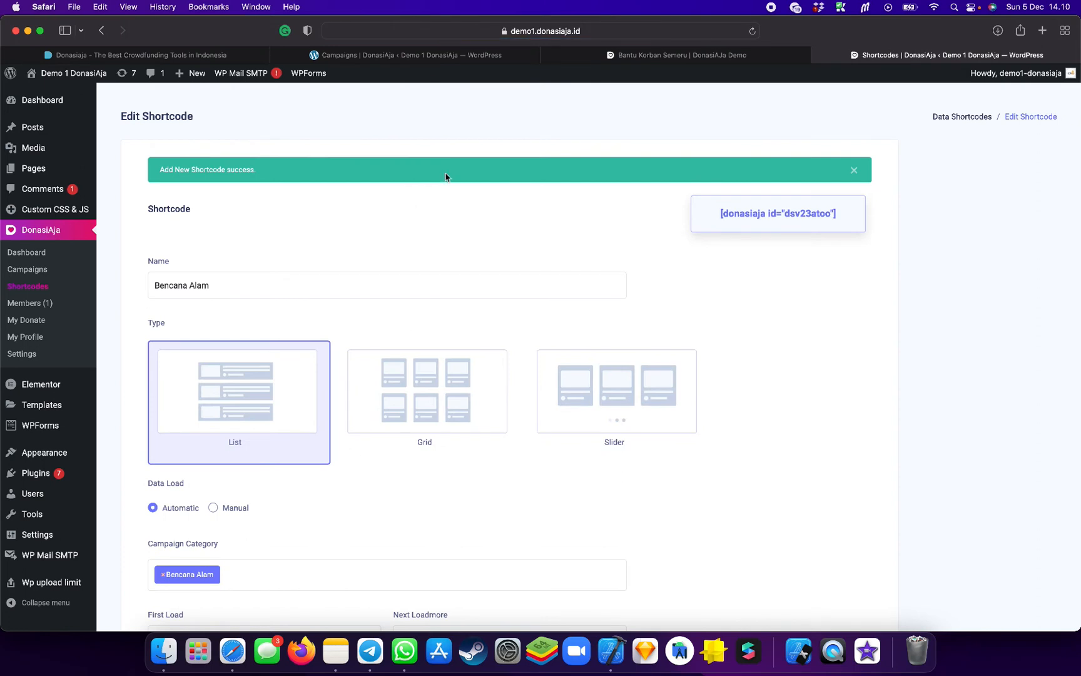
# Copy the new Bencana Alam shortcode and open the Homepage page for editing in Elementor
pyautogui.click(803, 215)
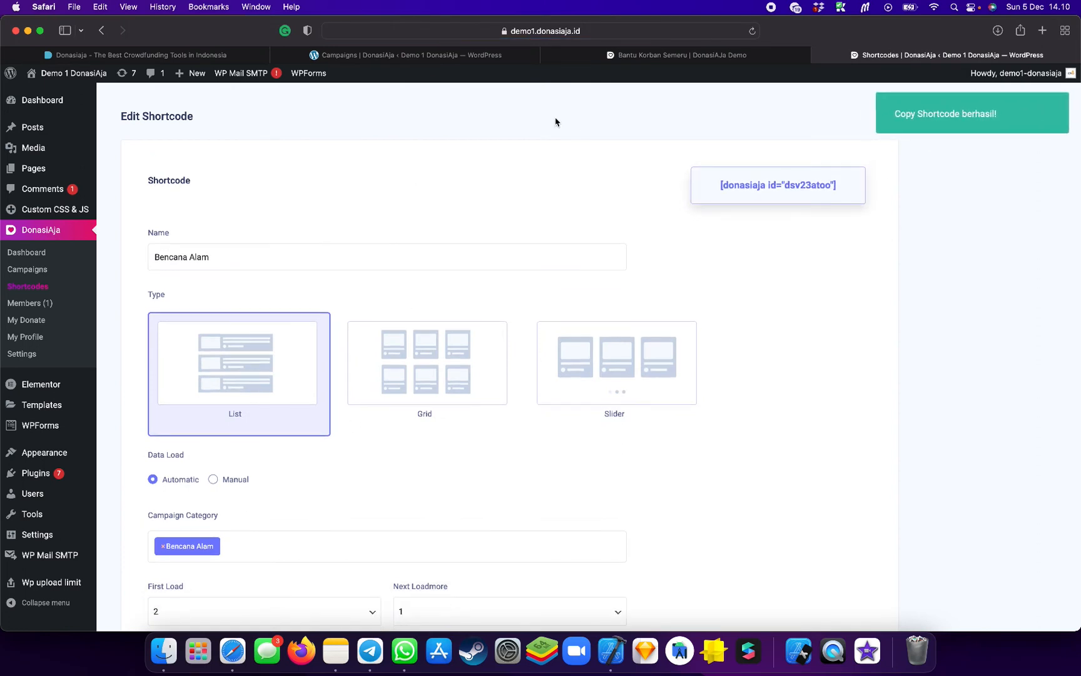
pyautogui.click(458, 58)
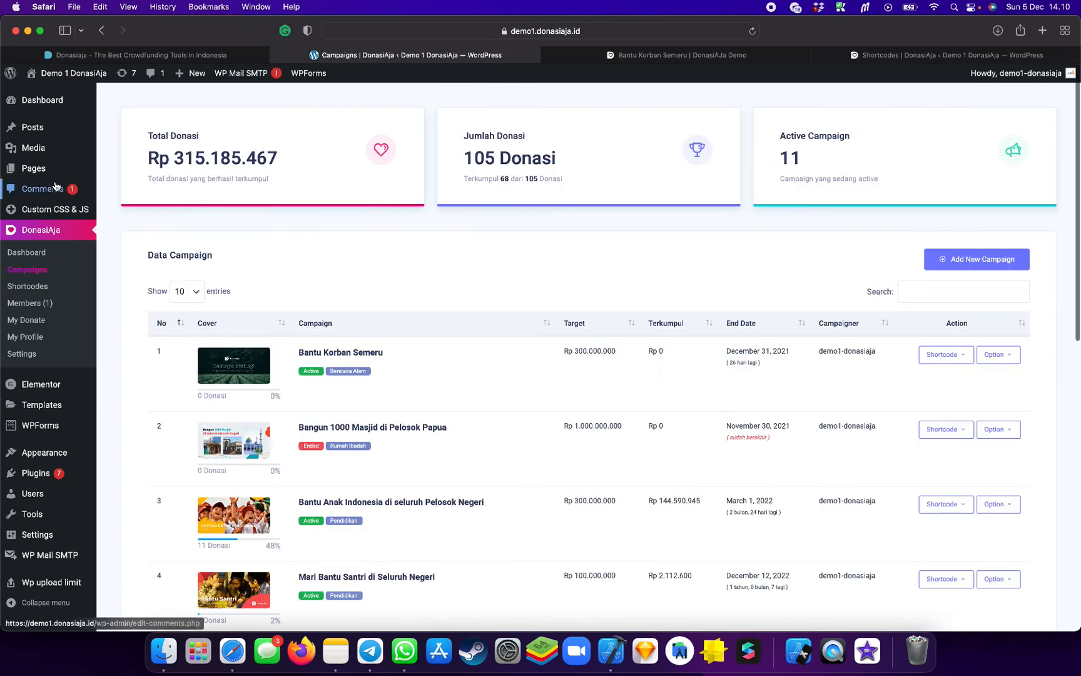
pyautogui.click(36, 168)
pyautogui.moveTo(268, 286)
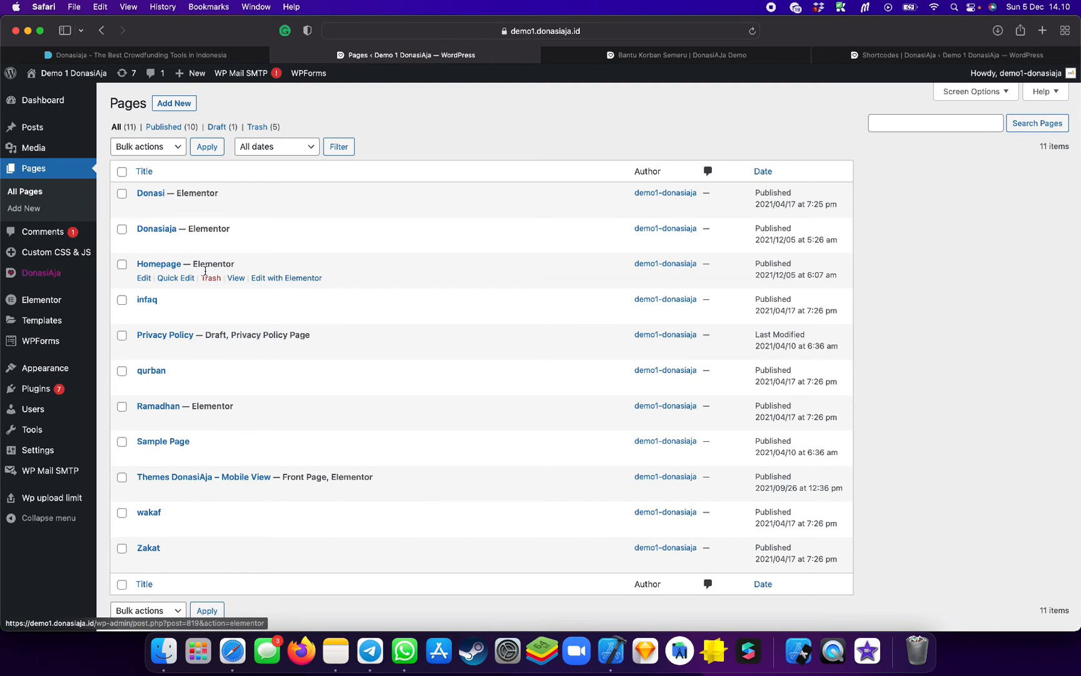
pyautogui.click(276, 282)
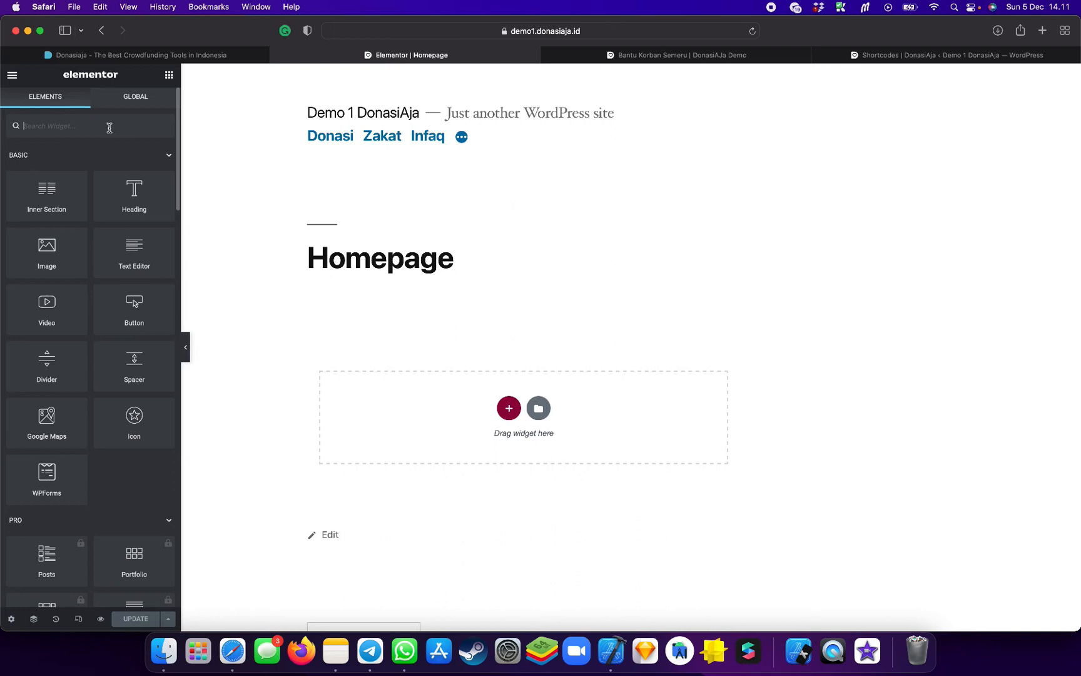
# Add a single-column section to the Homepage and place a Shortcode widget in it
pyautogui.write('short')
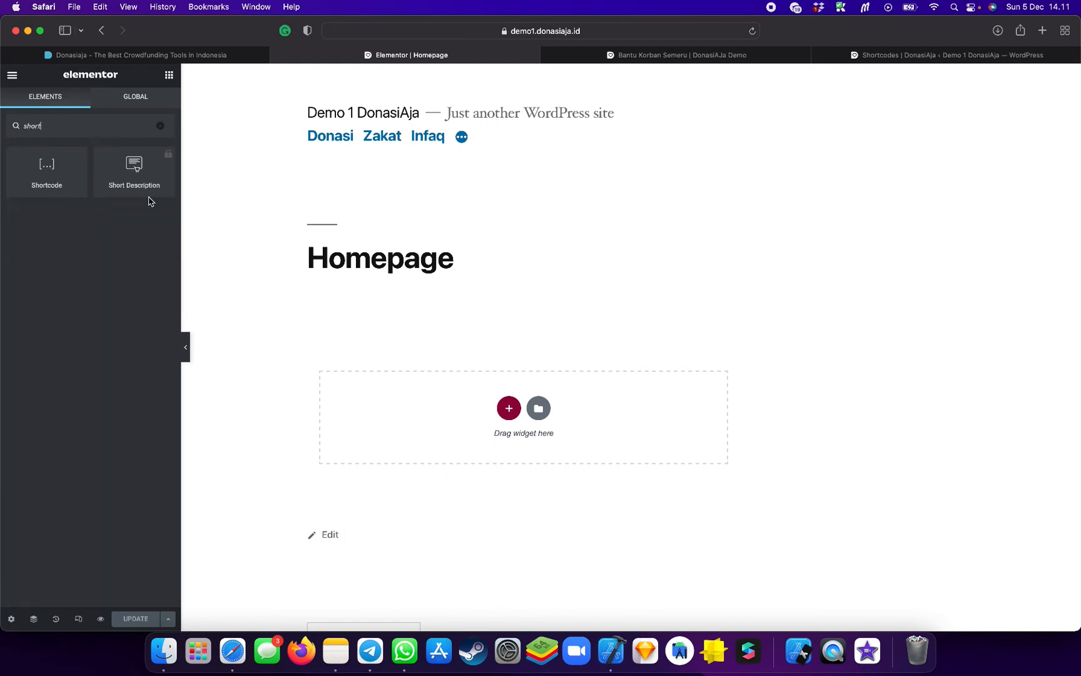
pyautogui.click(508, 407)
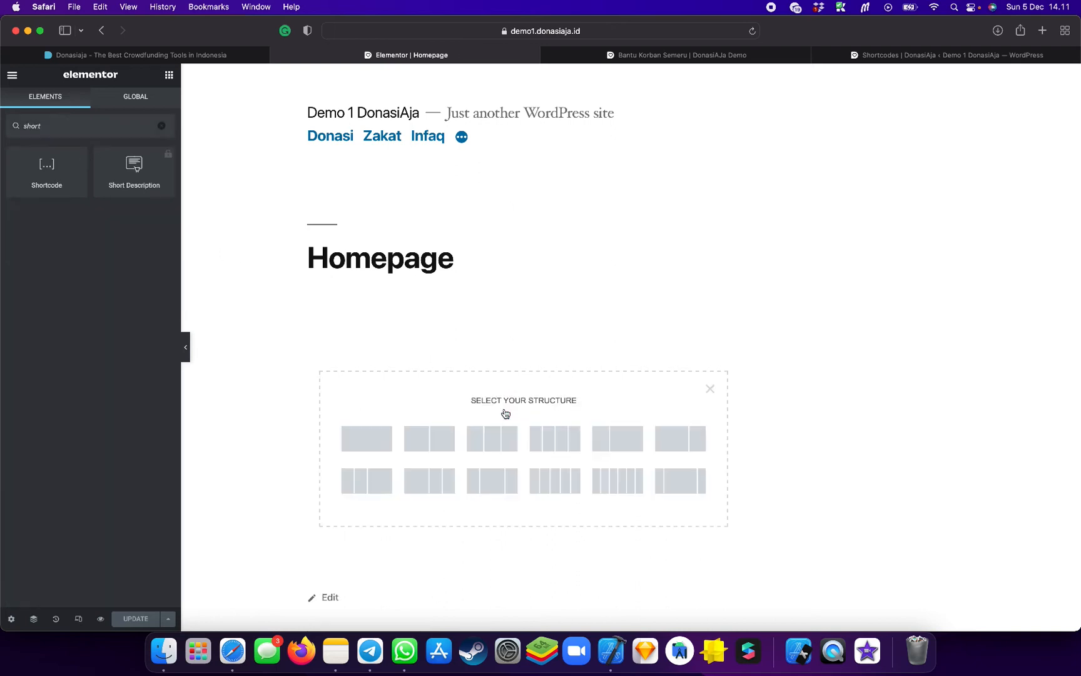
pyautogui.click(362, 438)
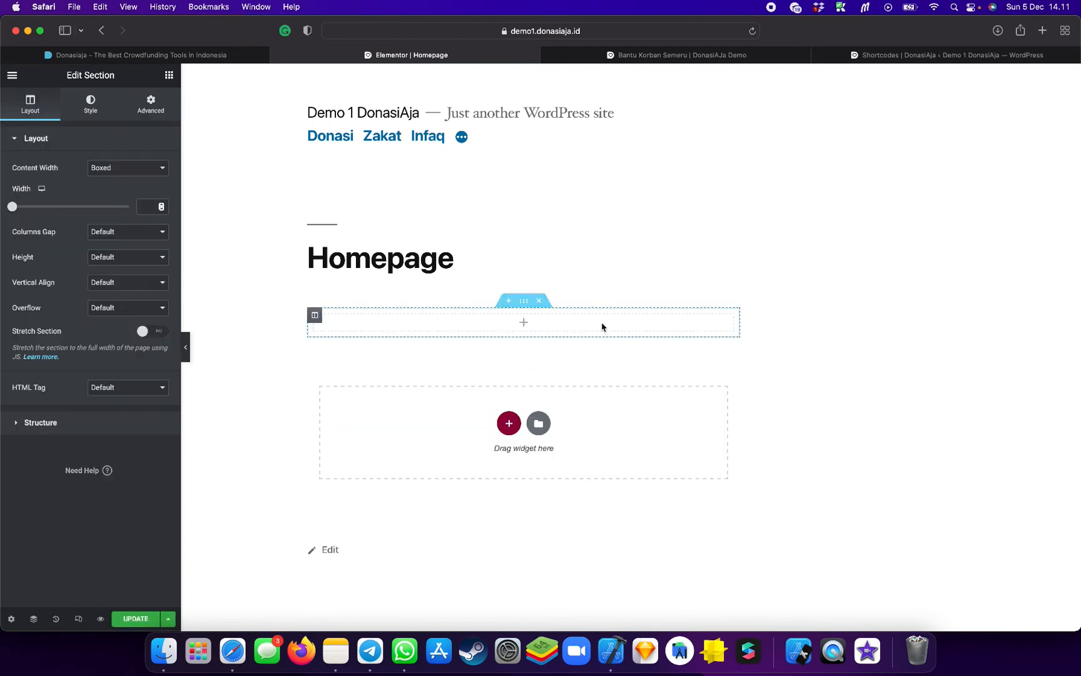
pyautogui.click(523, 324)
pyautogui.write('short')
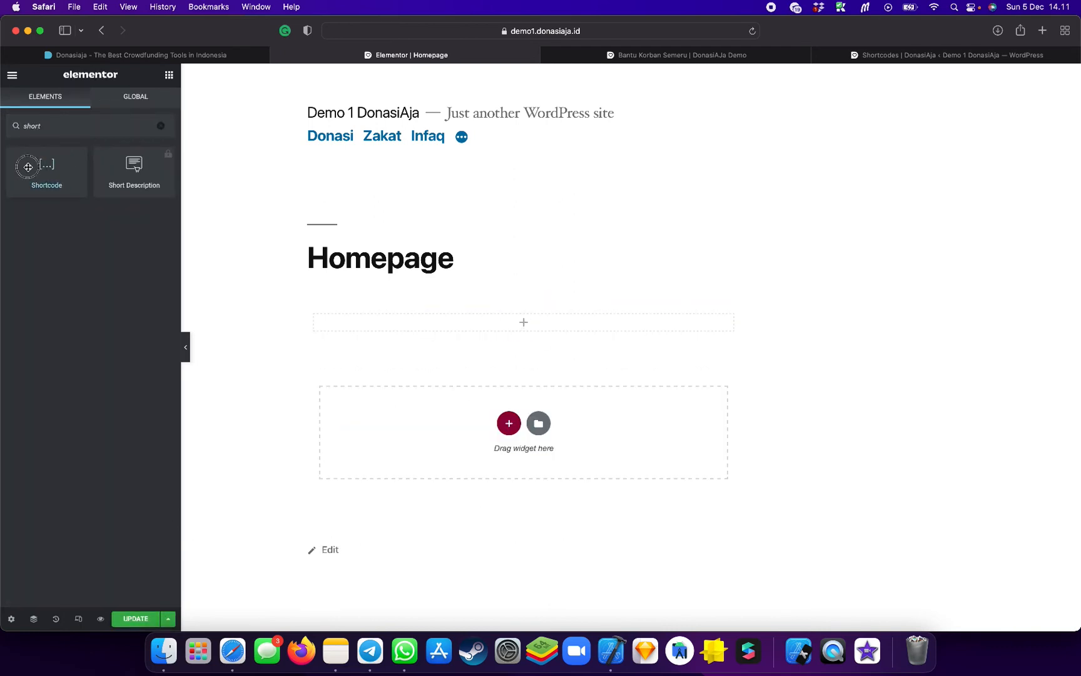
pyautogui.moveTo(34, 164); pyautogui.dragTo(467, 318)
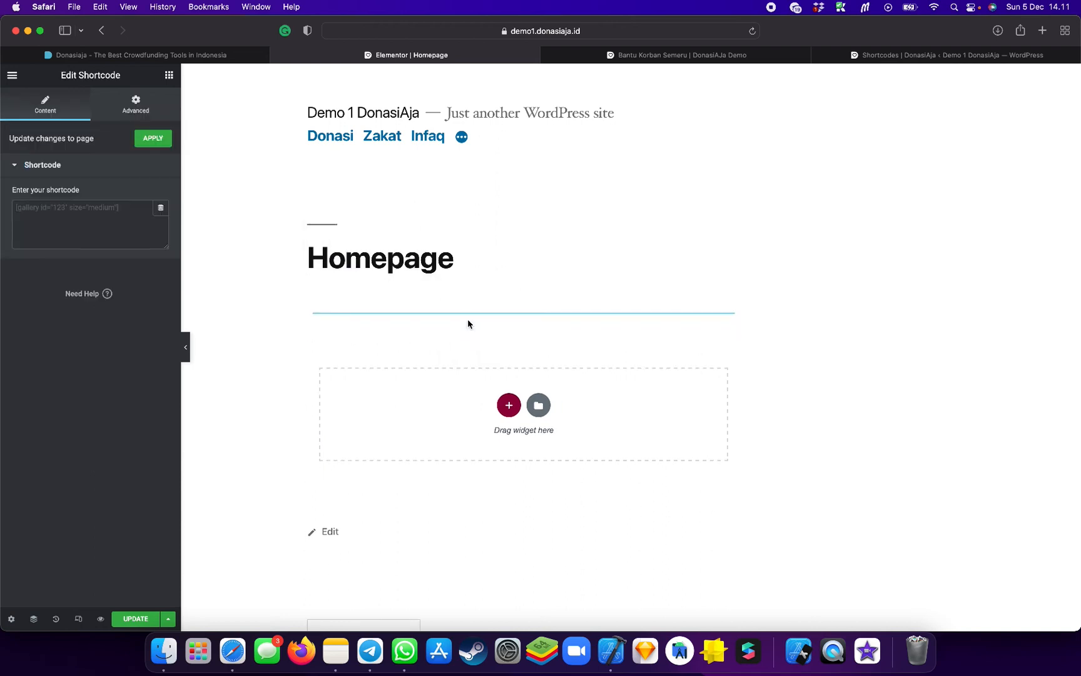
pyautogui.click(107, 220)
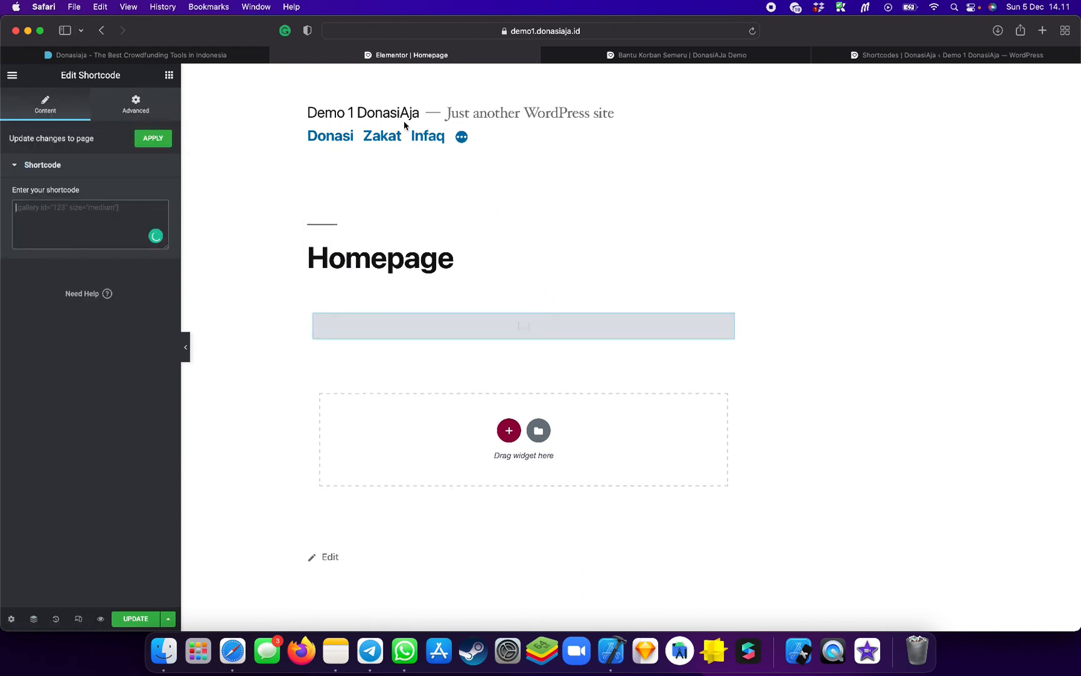
# Paste the shortcode [donasiaja id="dsv23atoo"] into the Homepage's Shortcode widget and update the page
pyautogui.press('cmd+v')
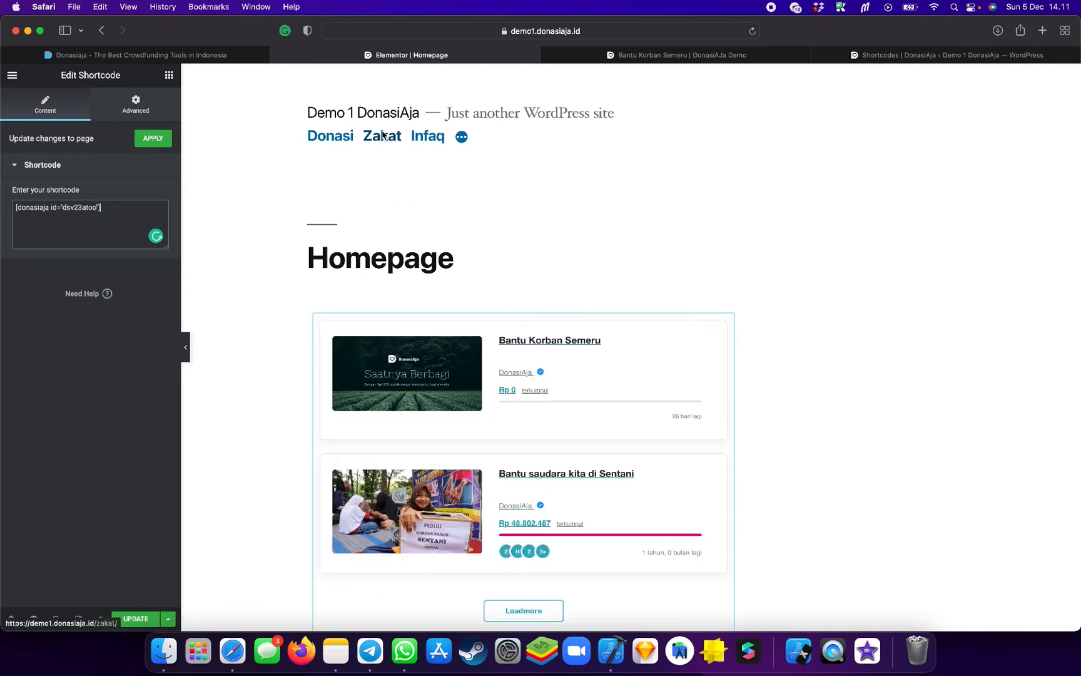
pyautogui.click(654, 56)
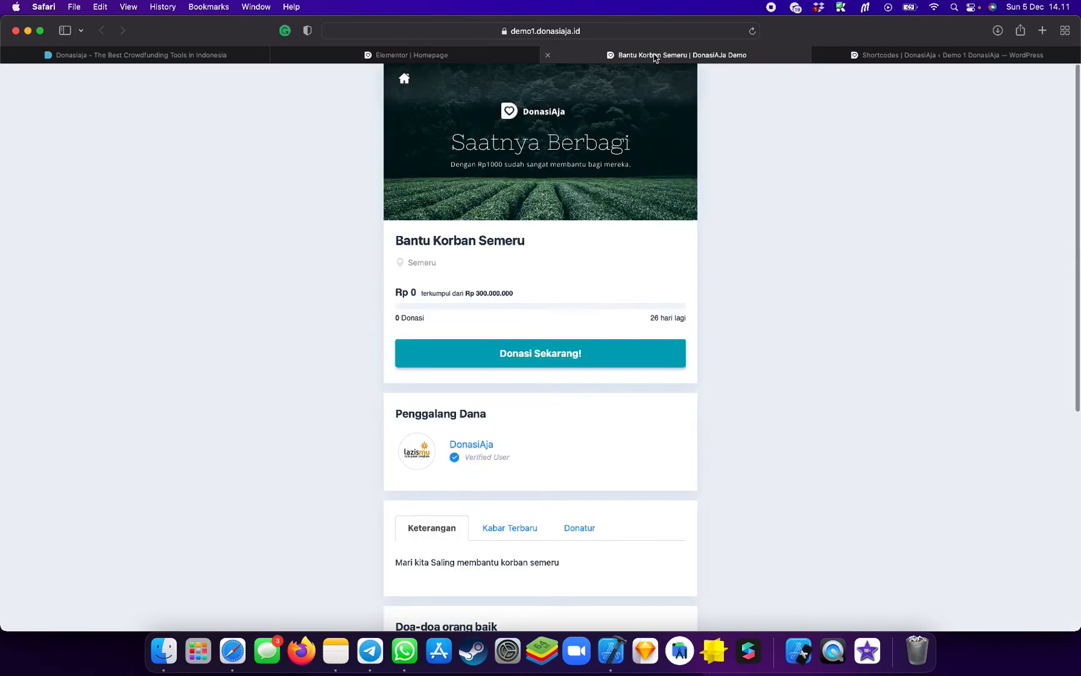
pyautogui.click(882, 55)
pyautogui.click(799, 191)
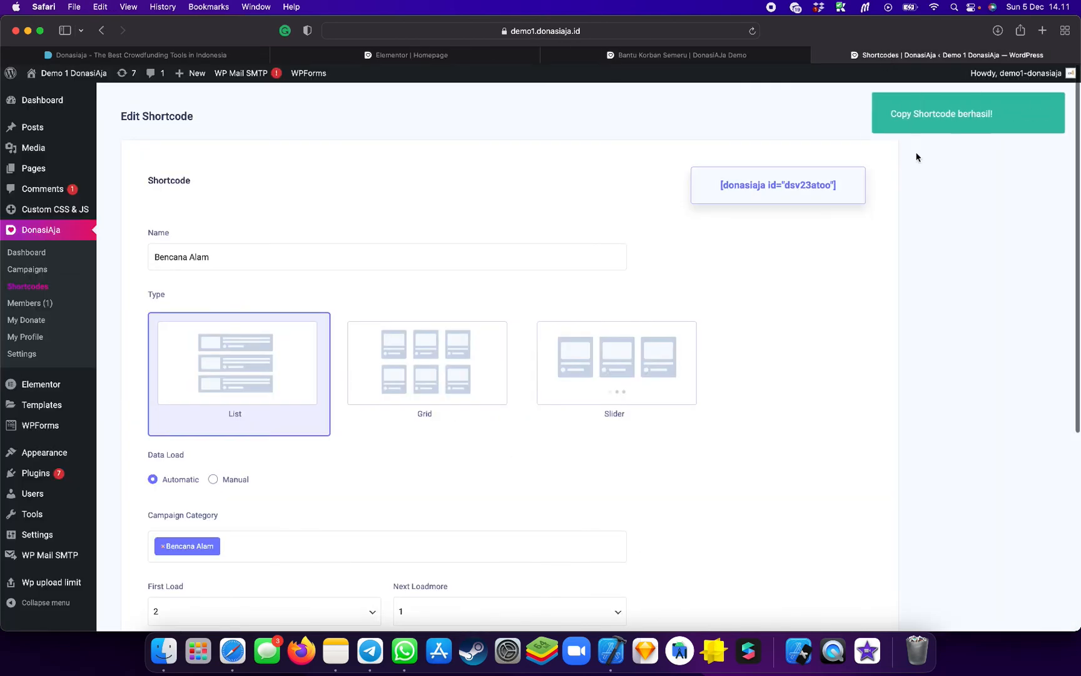
pyautogui.click(438, 55)
pyautogui.scroll(-5, 551, 304)
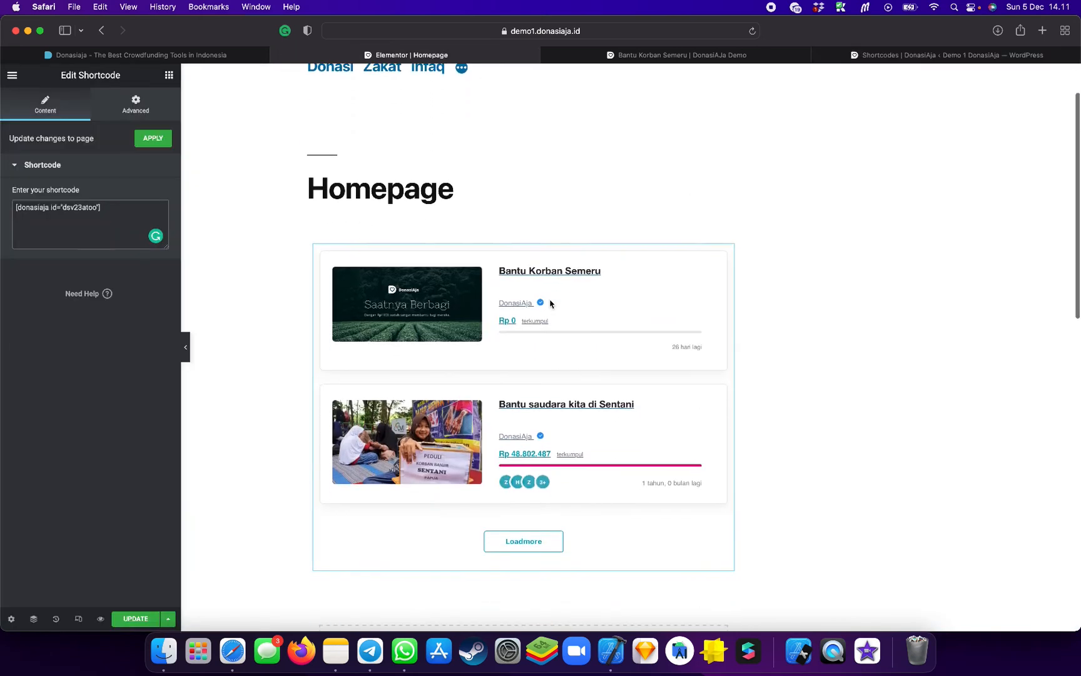
pyautogui.scroll(2, 550, 304)
pyautogui.scroll(1, 551, 304)
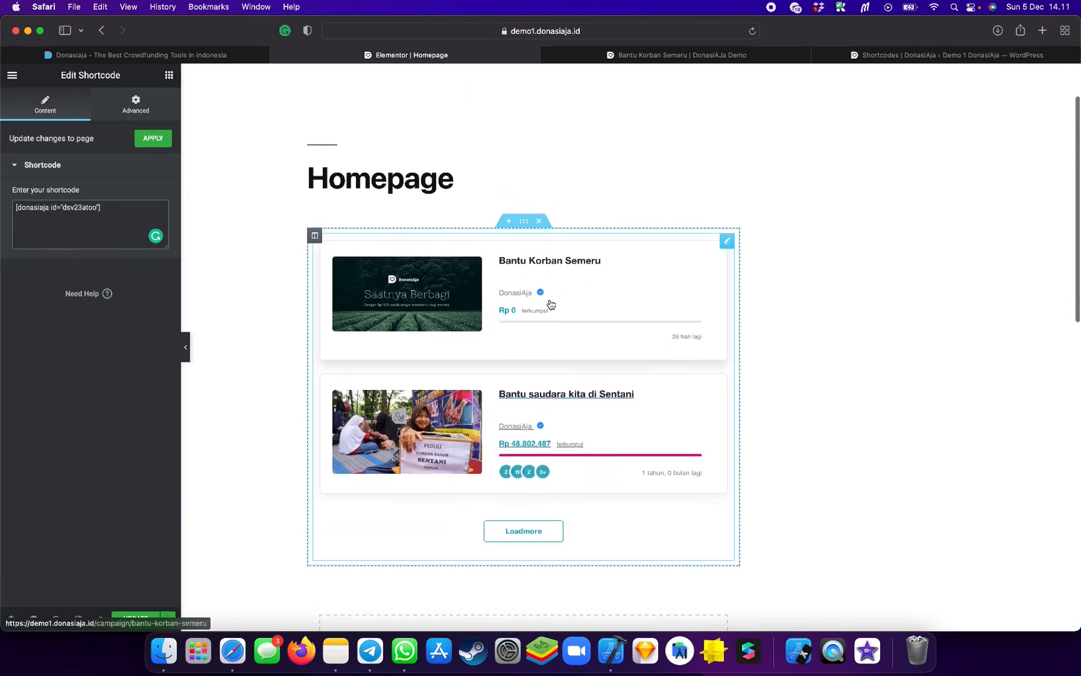
pyautogui.click(137, 620)
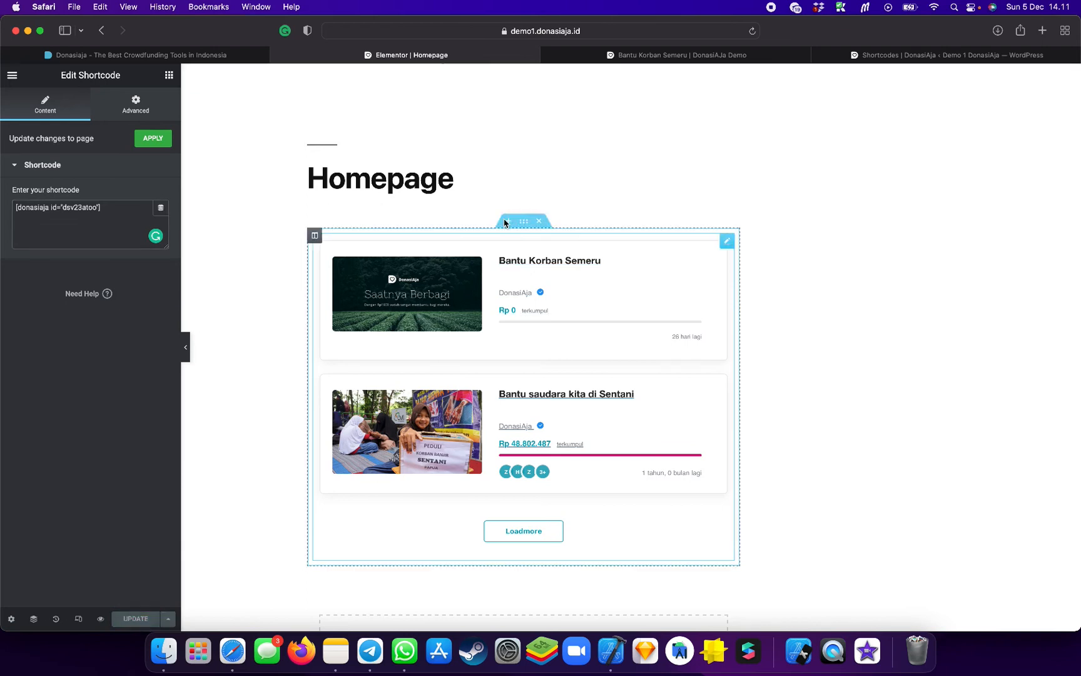
# Open the published Homepage in a new tab from the site's page list and view its campaign list
pyautogui.click(624, 60)
pyautogui.click(846, 55)
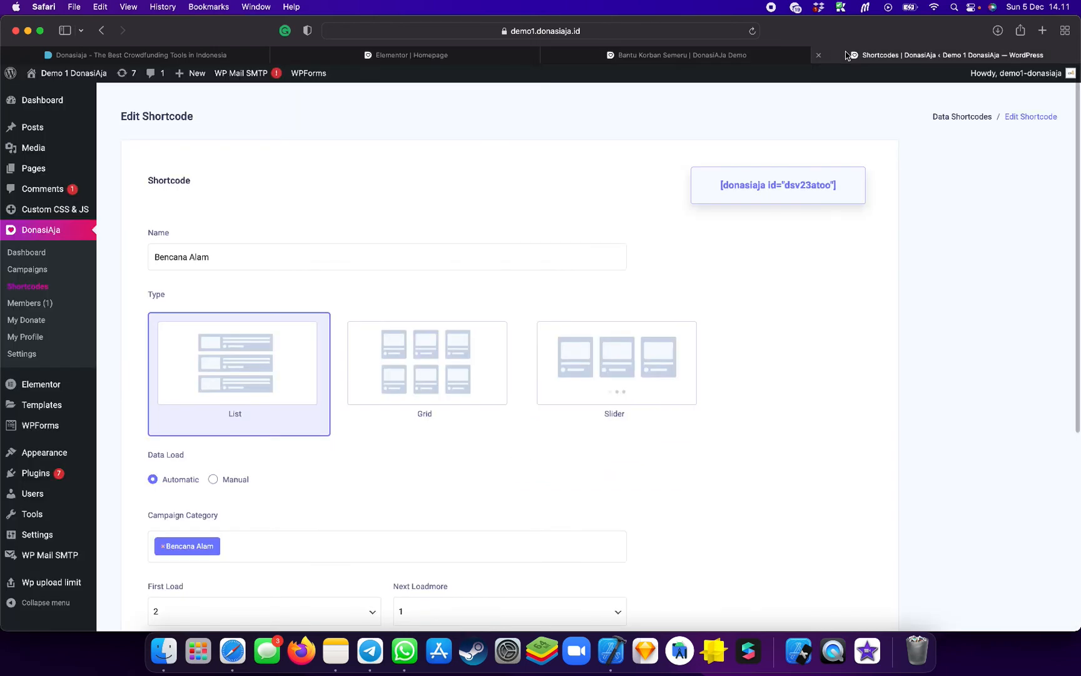
pyautogui.moveTo(57, 169)
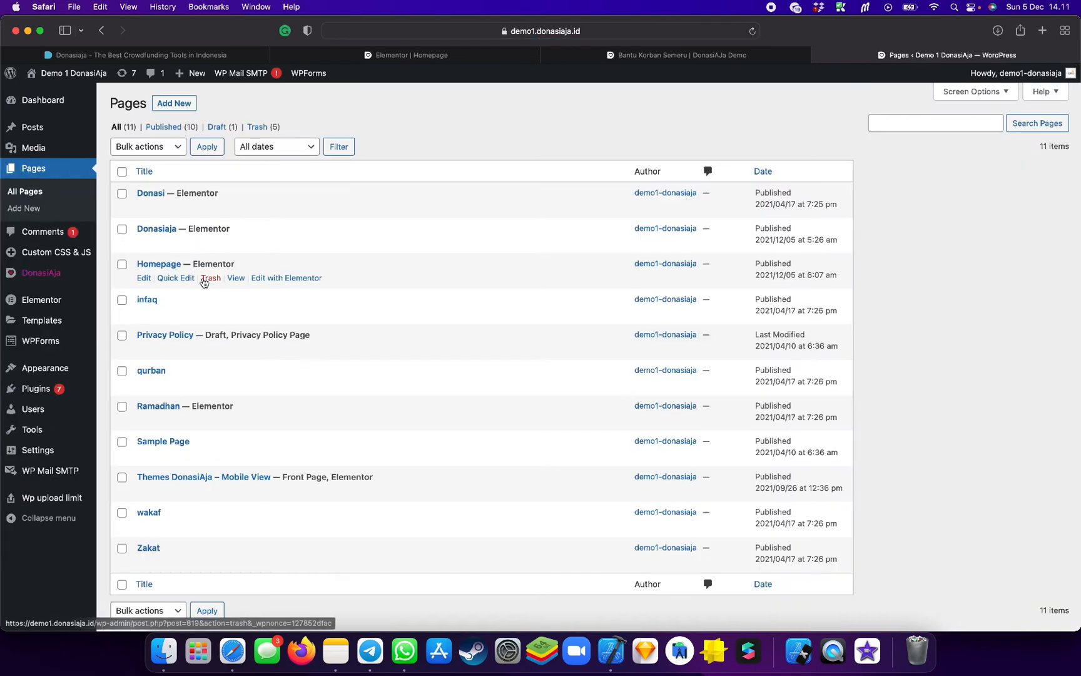
pyautogui.keyDown('super'); pyautogui.click(238, 283); pyautogui.keyUp('super')
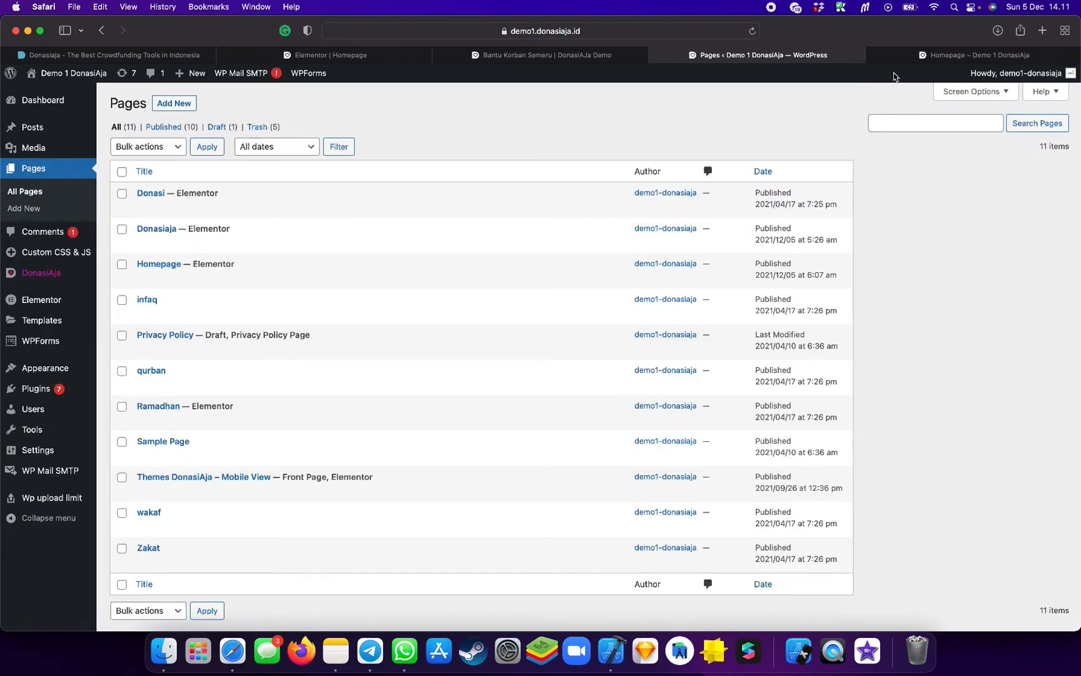
pyautogui.click(899, 55)
pyautogui.scroll(-3, 539, 353)
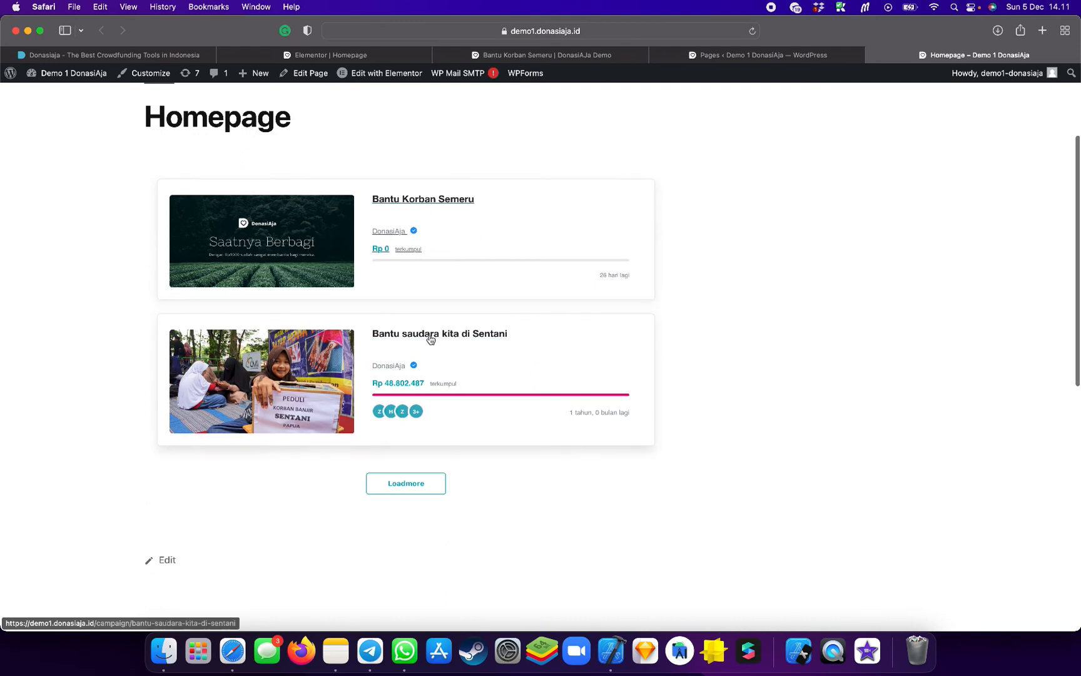
# Load more campaigns on the published Homepage until the list is exhausted, and review the listed campaigns
pyautogui.scroll(-1, 506, 480)
pyautogui.scroll(-1, 506, 480)
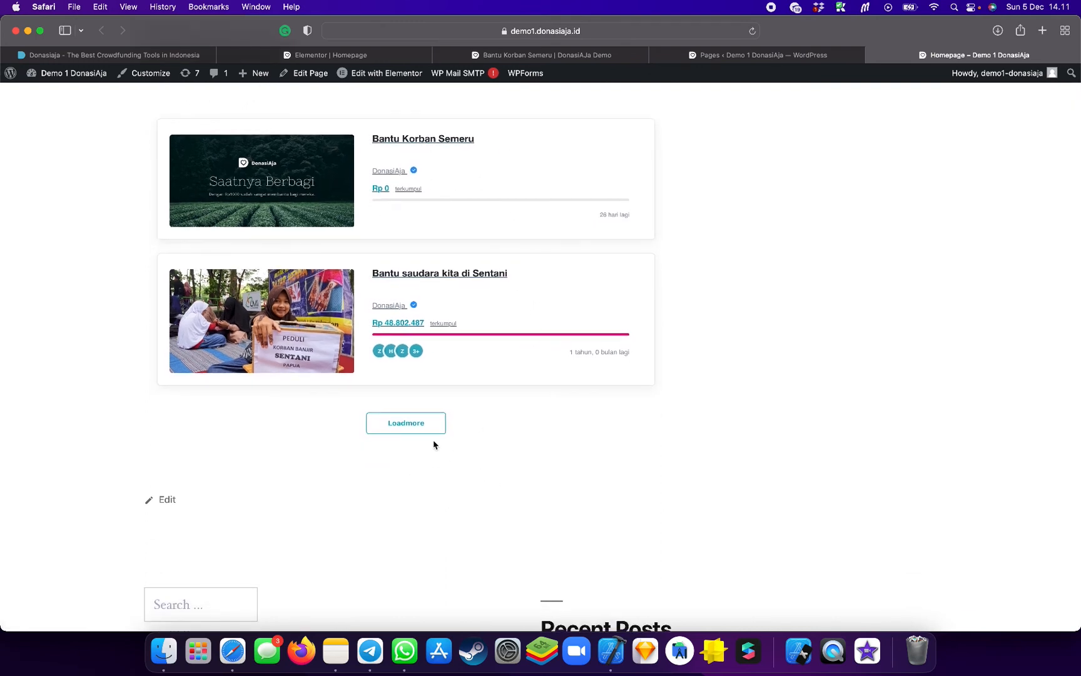
pyautogui.click(420, 428)
pyautogui.scroll(-2, 670, 439)
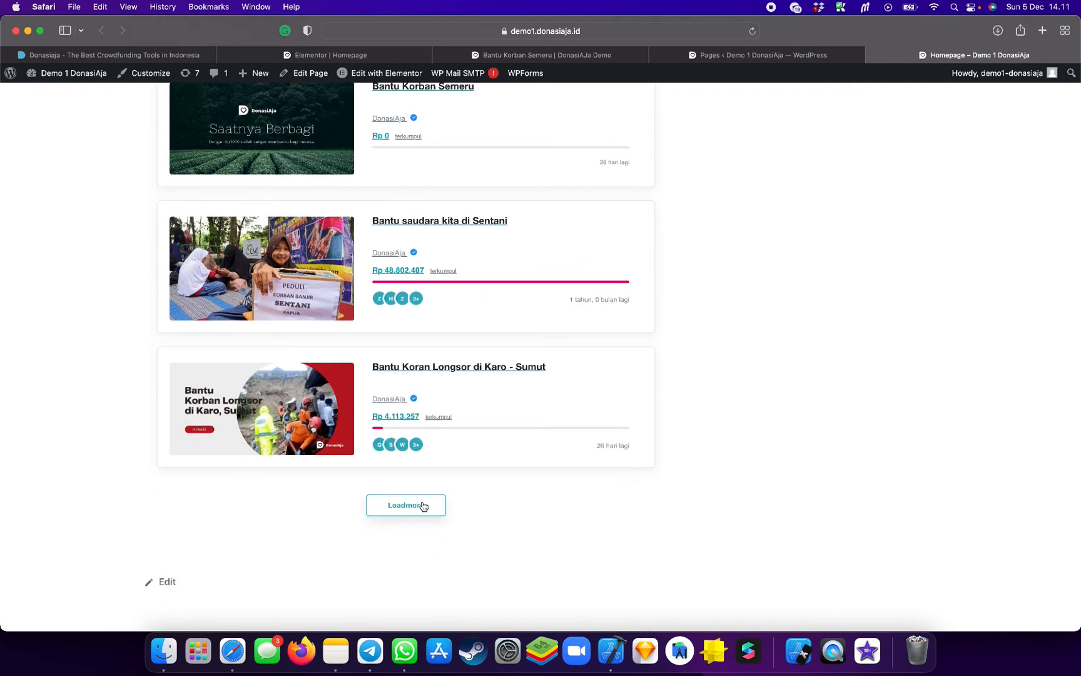
pyautogui.scroll(-2, 608, 495)
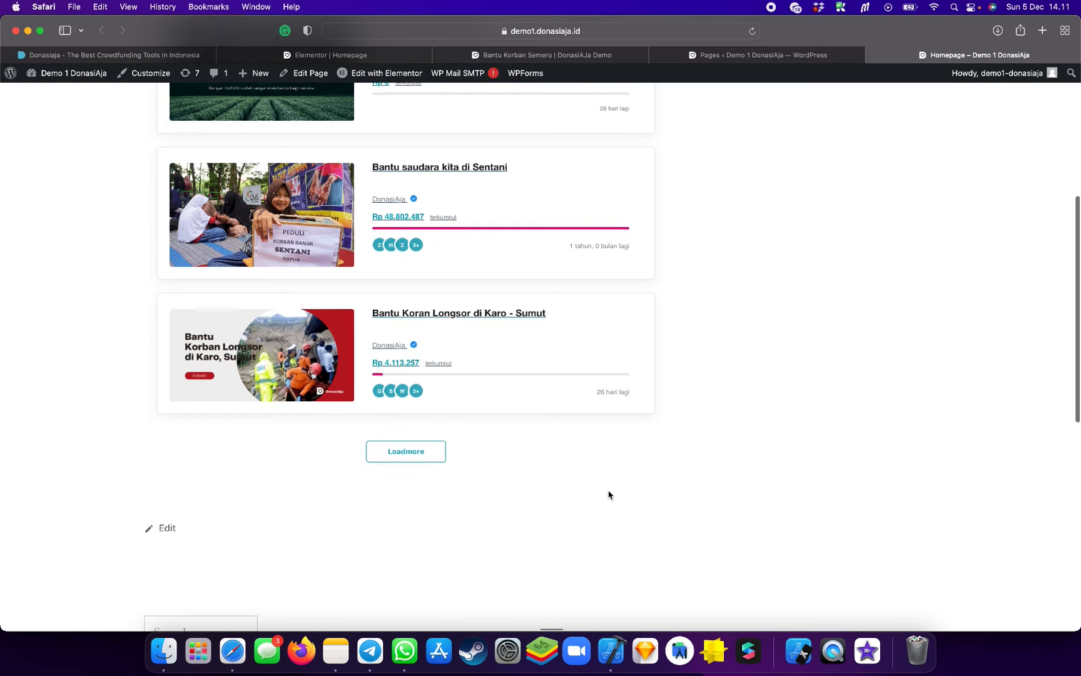
pyautogui.click(398, 478)
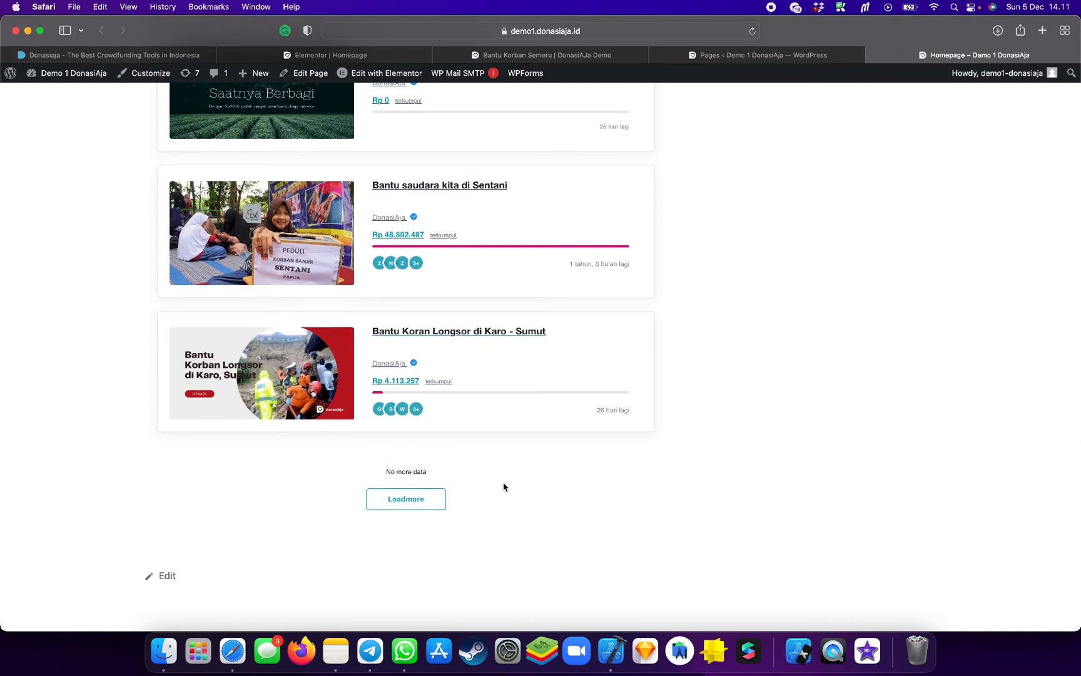
pyautogui.moveTo(442, 472); pyautogui.dragTo(367, 470)
pyautogui.click(535, 496)
pyautogui.scroll(6, 536, 496)
pyautogui.scroll(-2, 536, 497)
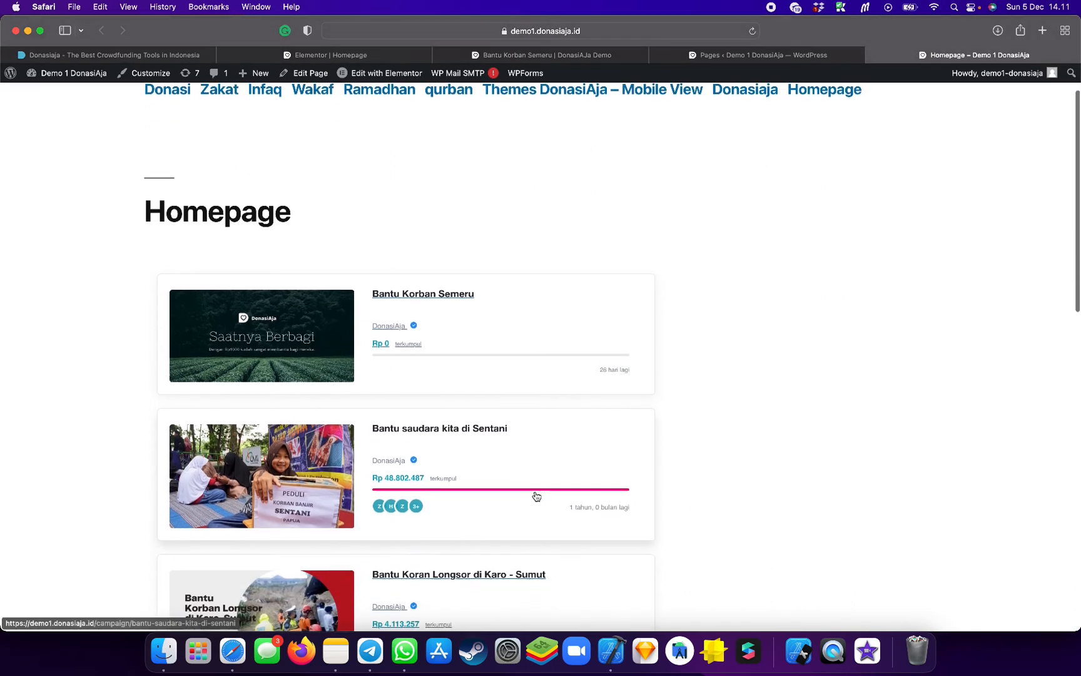
pyautogui.scroll(-2, 536, 495)
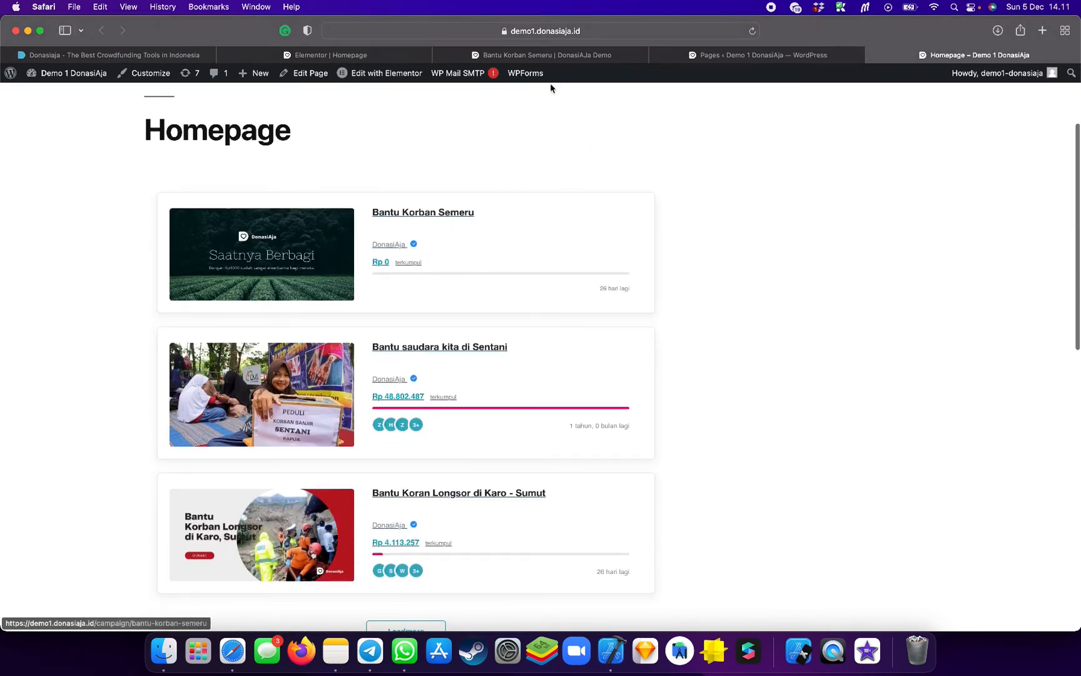
# Exit the Homepage's Elementor editor to the dashboard and open the DonasiAja shortcodes list
pyautogui.click(552, 56)
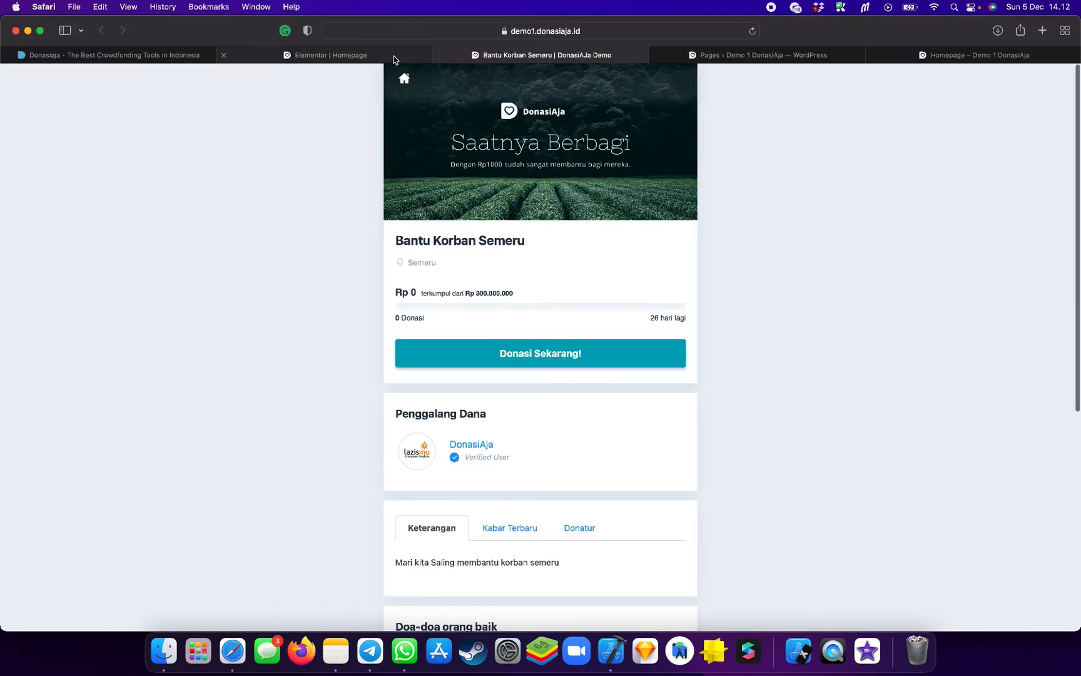
pyautogui.click(394, 56)
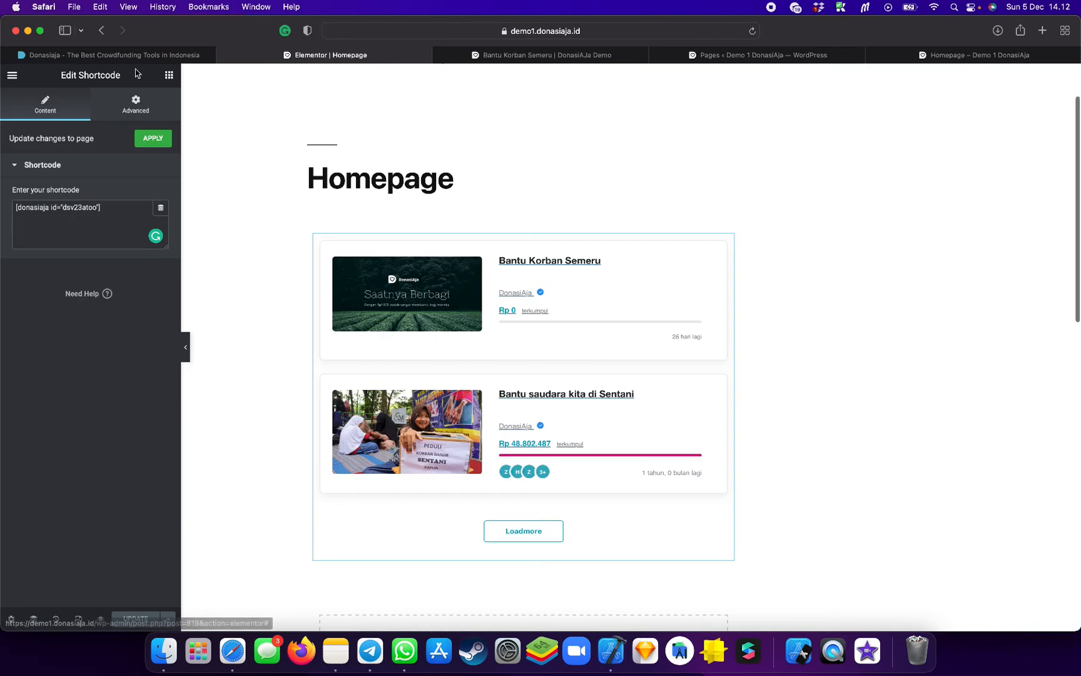
pyautogui.click(501, 55)
pyautogui.click(349, 56)
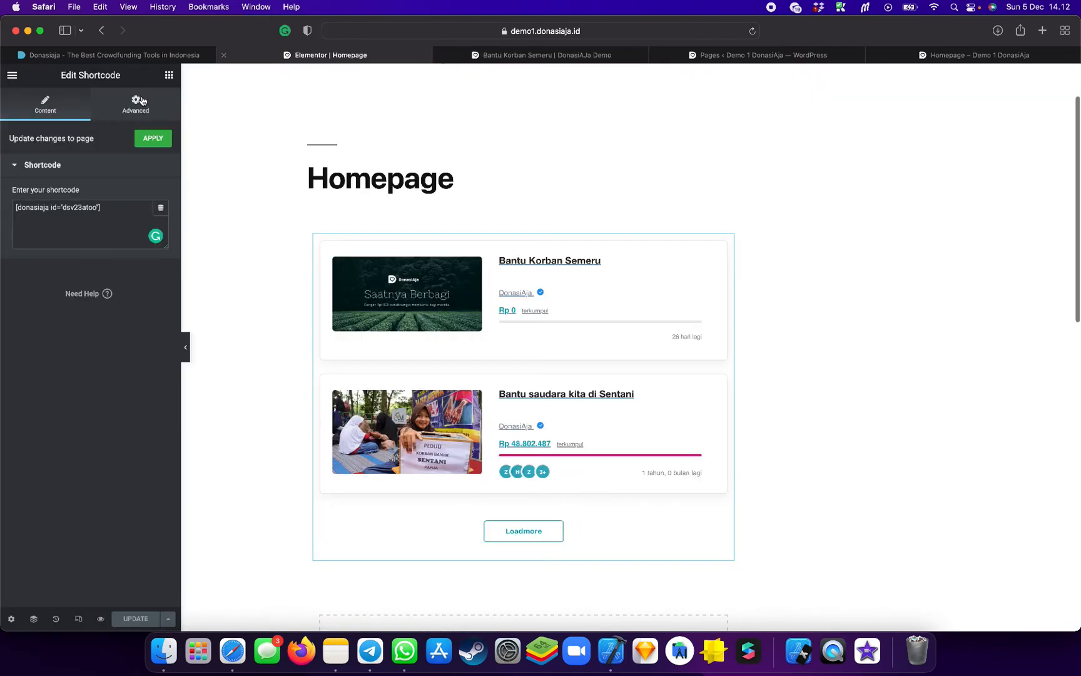
pyautogui.click(13, 78)
pyautogui.click(48, 291)
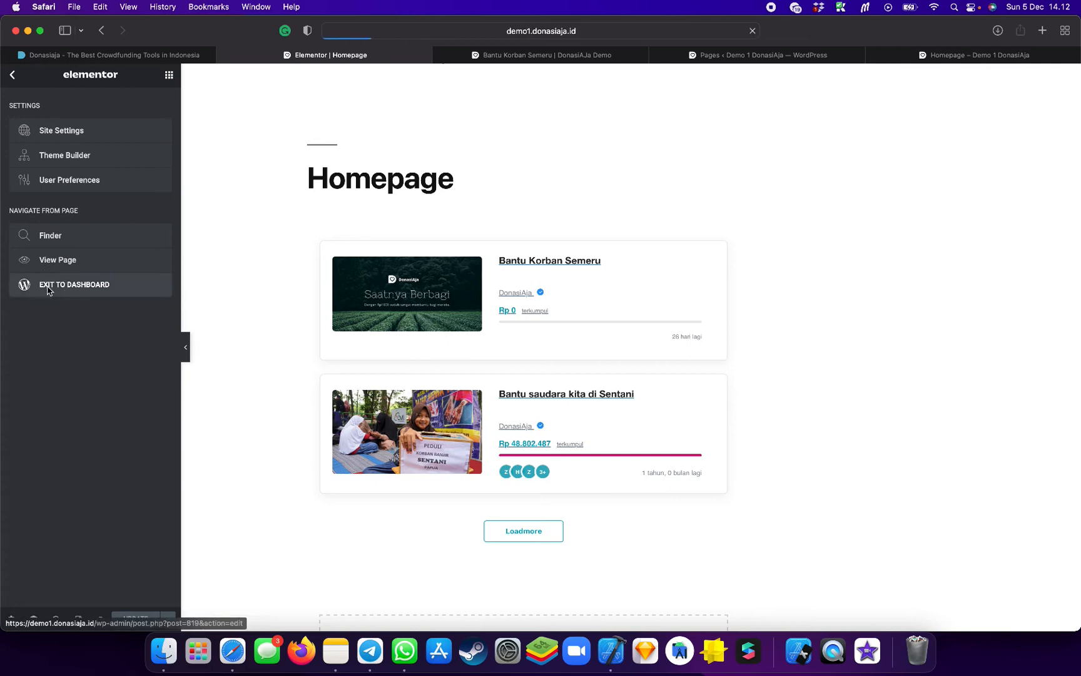
pyautogui.click(18, 81)
pyautogui.moveTo(51, 281)
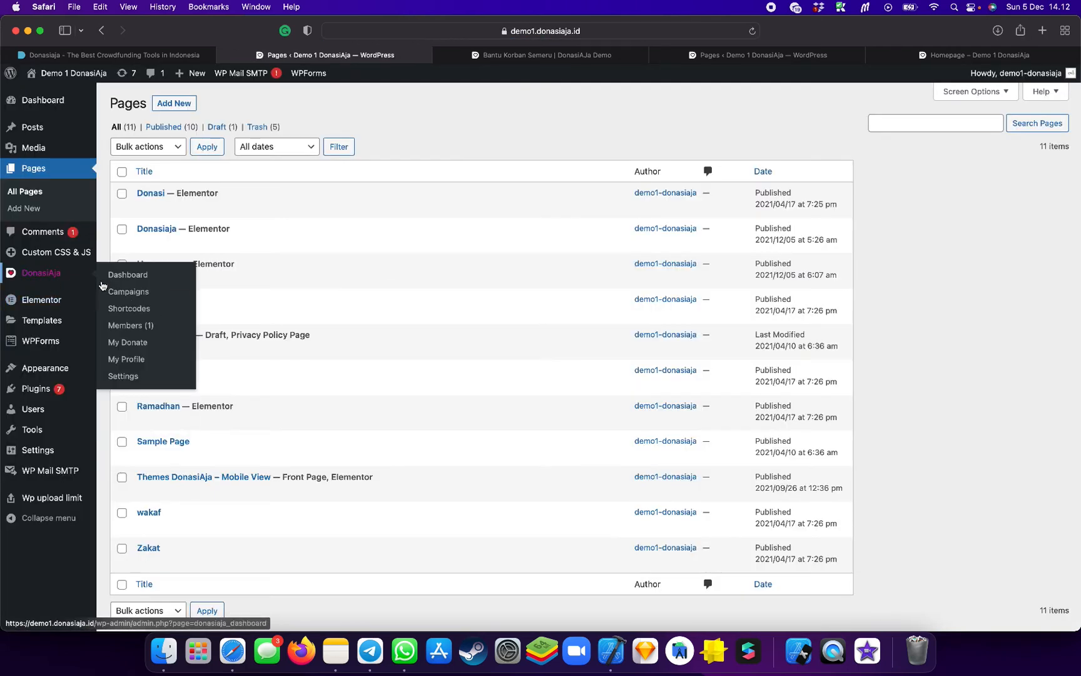
pyautogui.click(119, 308)
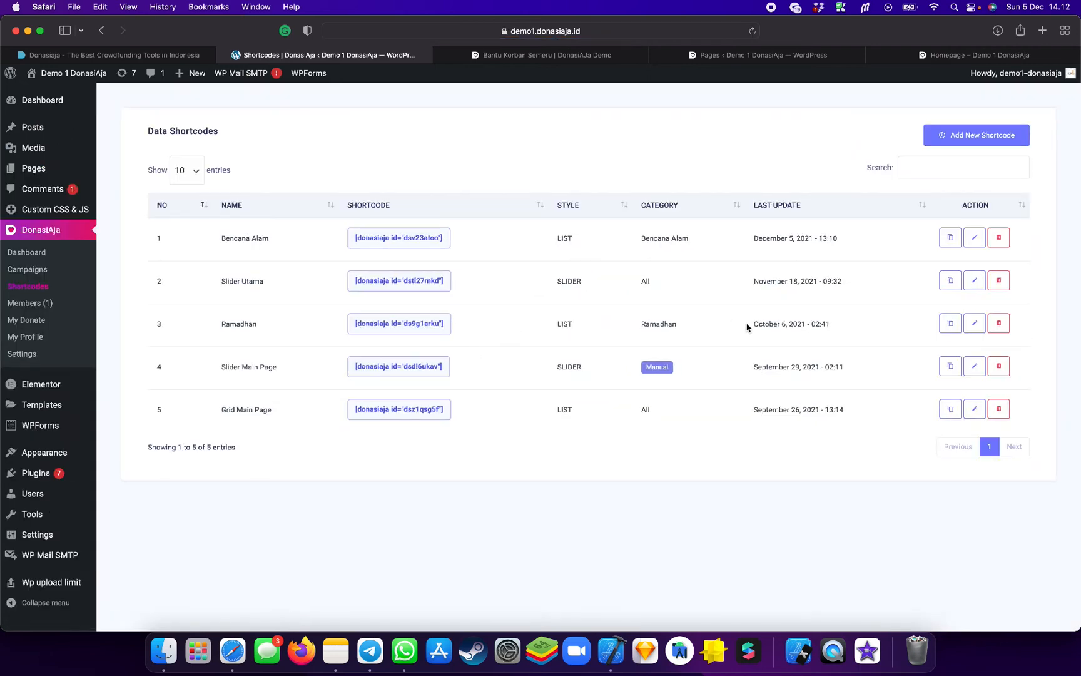
# Open the Bencana Alam shortcode for editing and rename it "Semua Campaign"
pyautogui.click(972, 239)
pyautogui.click(316, 258)
pyautogui.press('super+a')
pyautogui.write('Sem')
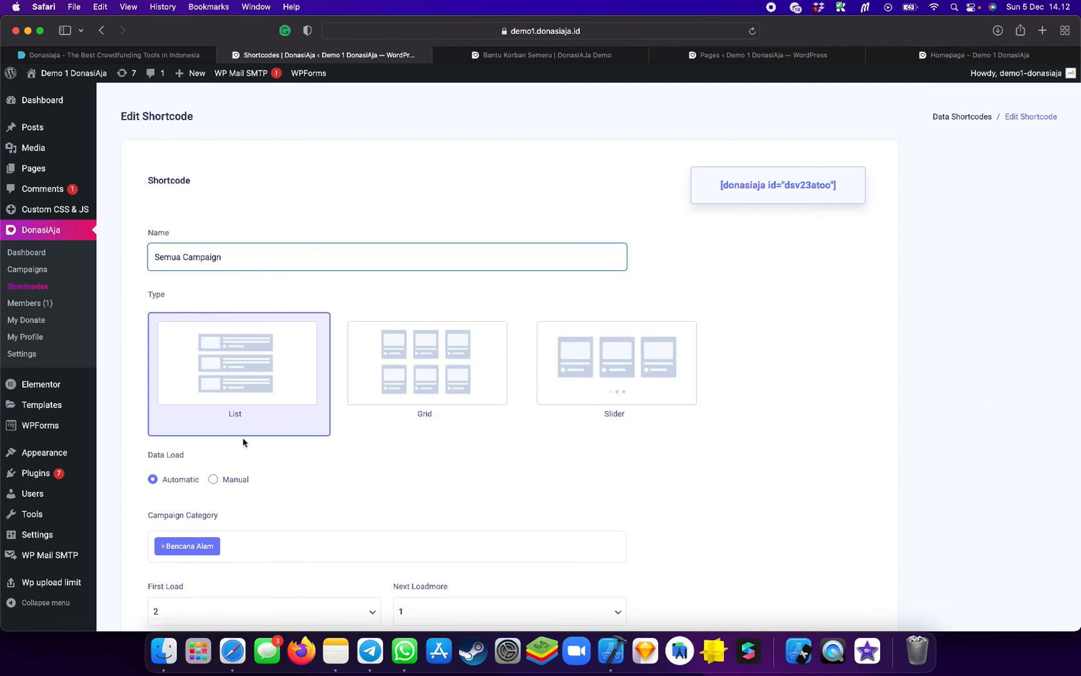
# Replace the shortcode's Bencana Alam campaign category with All
pyautogui.scroll(-5, 242, 436)
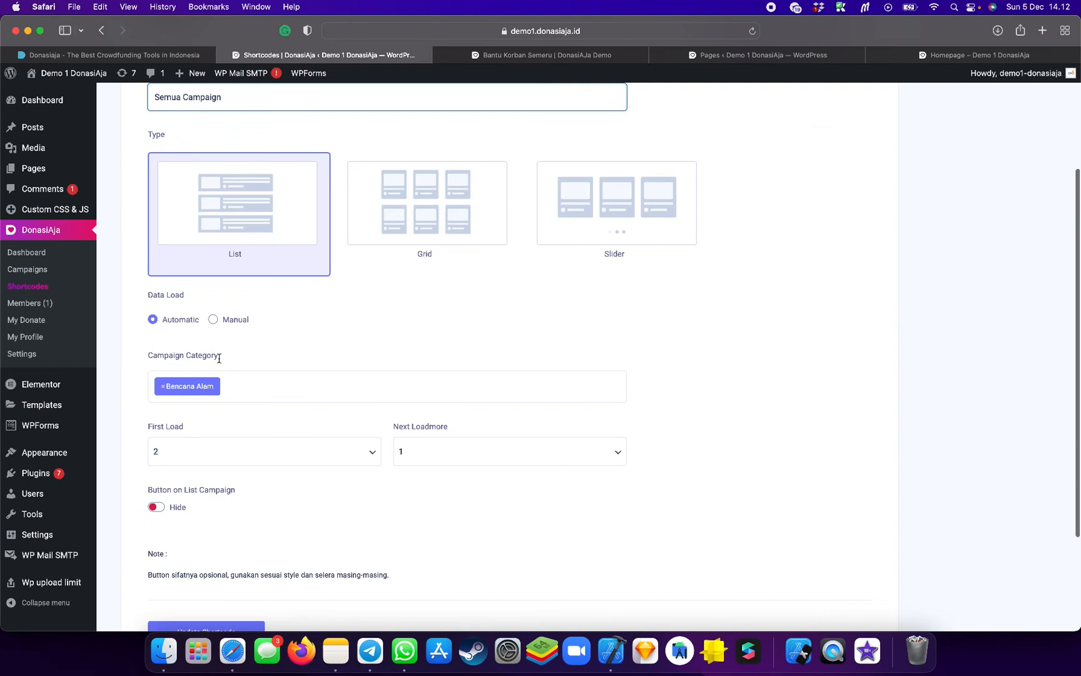
pyautogui.click(162, 388)
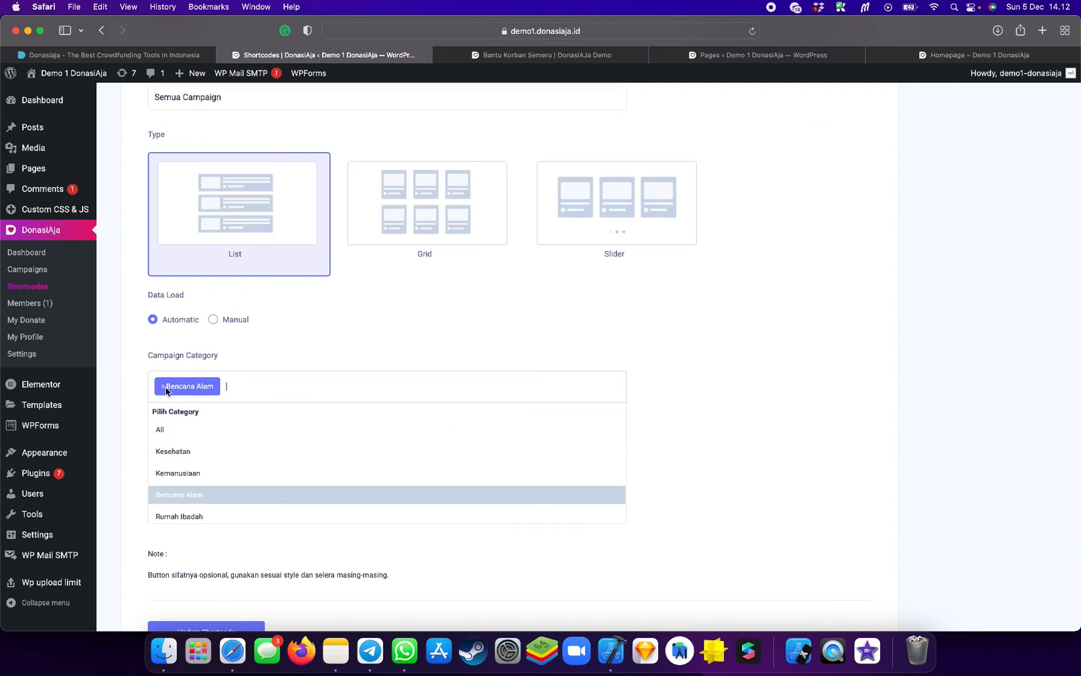
pyautogui.click(162, 388)
pyautogui.click(173, 429)
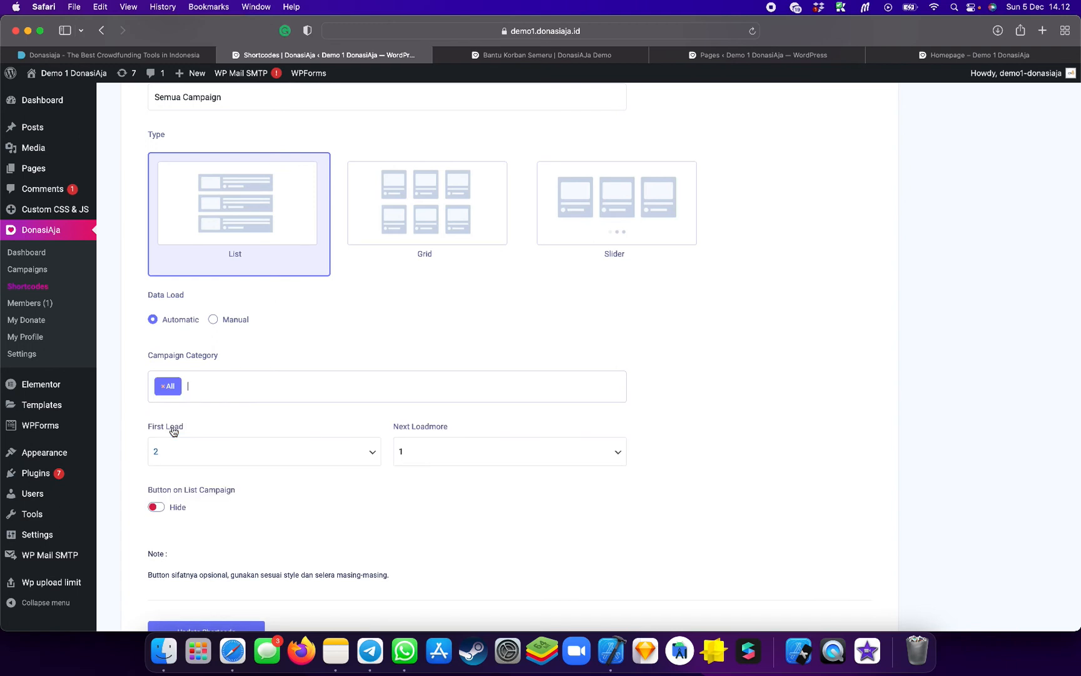
# Set the shortcode's First Load to 5 and Next Loadmore to 2, and update the shortcode
pyautogui.scroll(-4, 174, 429)
pyautogui.click(242, 317)
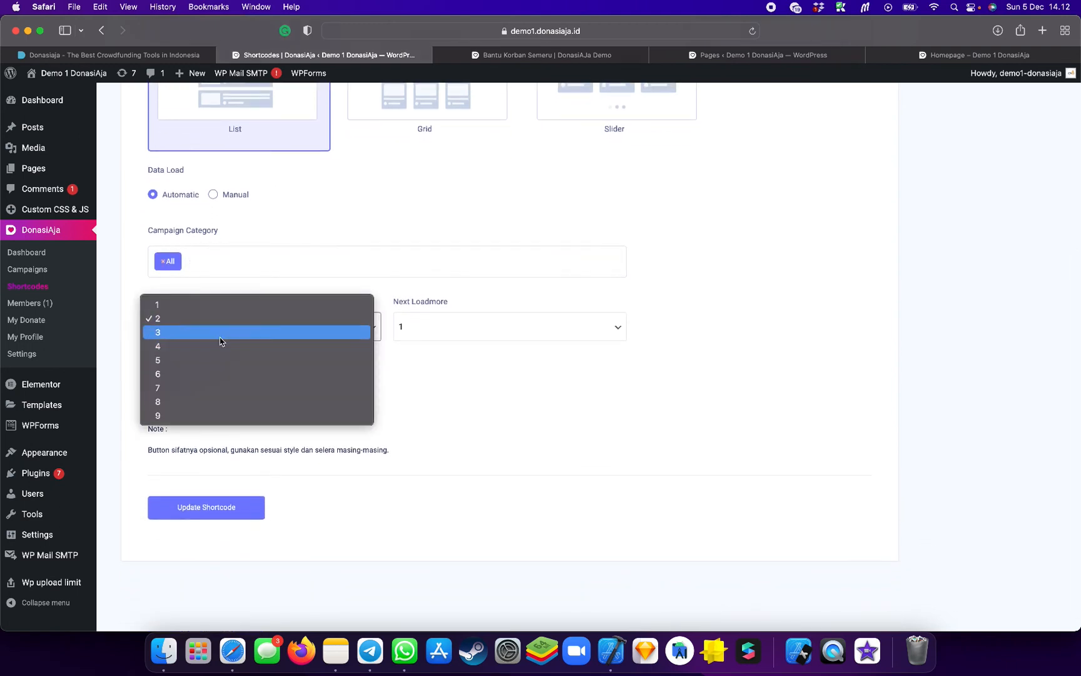
pyautogui.click(201, 361)
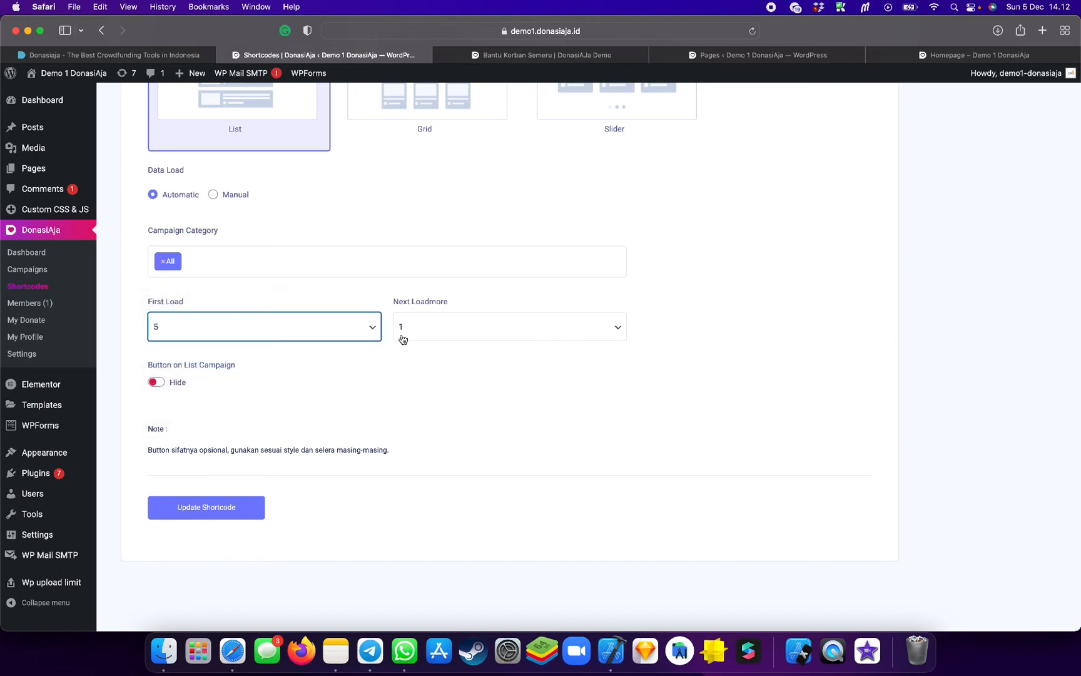
pyautogui.click(448, 335)
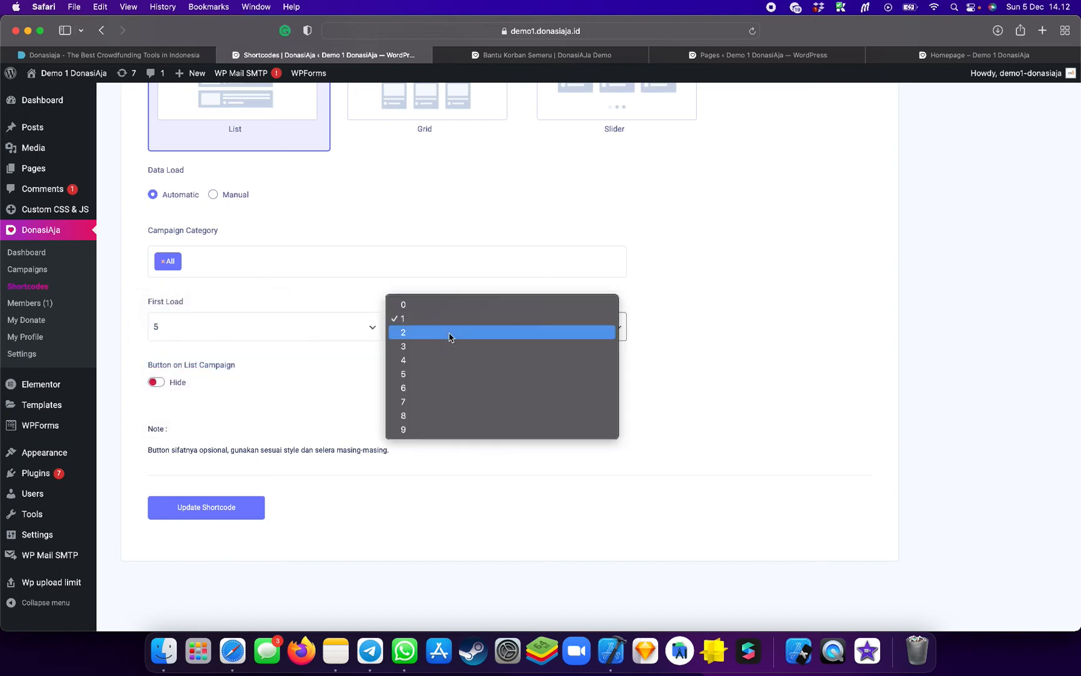
pyautogui.click(449, 333)
pyautogui.click(209, 514)
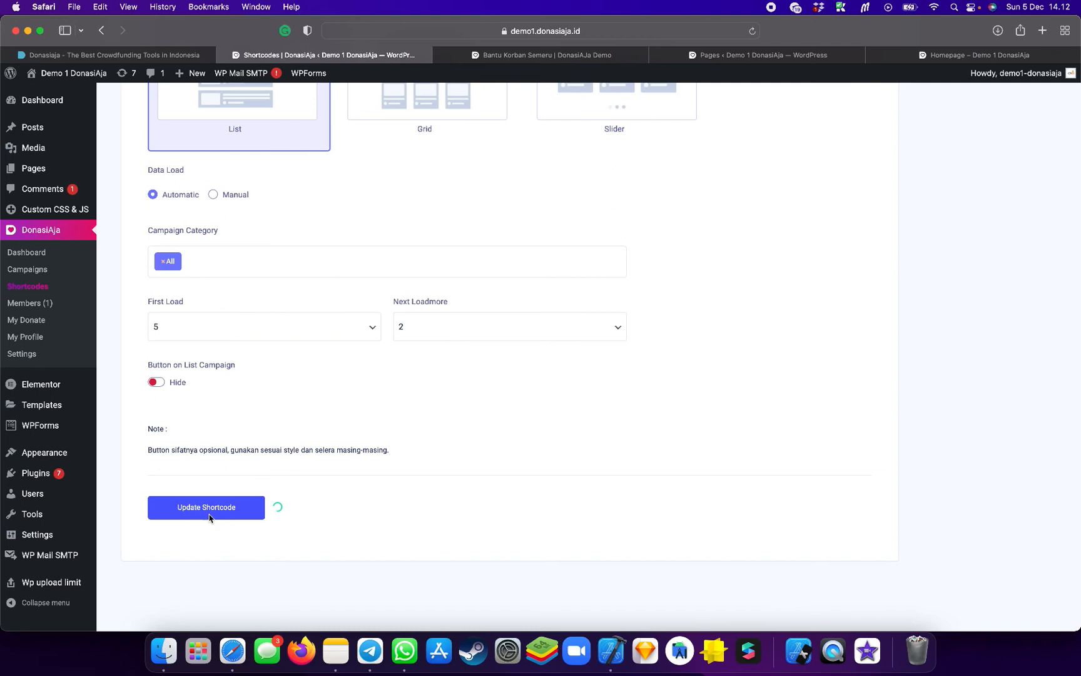
# Check the published Homepage's updated campaign list, loading more campaigns until none remain
pyautogui.click(913, 56)
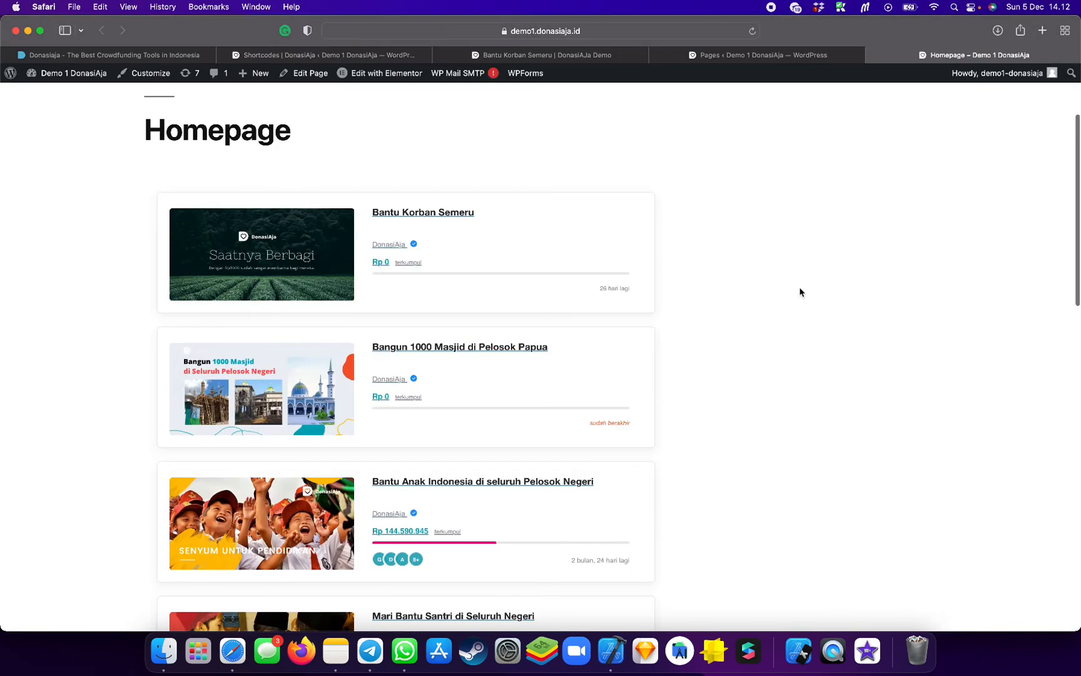
pyautogui.scroll(-3, 800, 292)
pyautogui.scroll(-8, 800, 292)
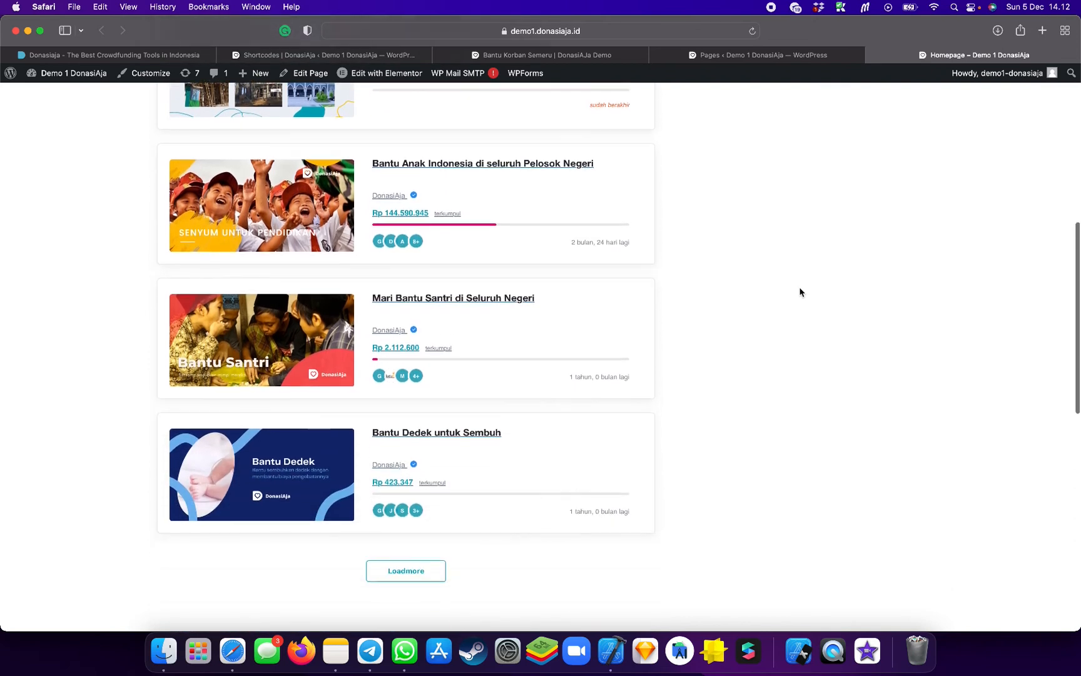
pyautogui.click(427, 495)
pyautogui.scroll(-5, 608, 483)
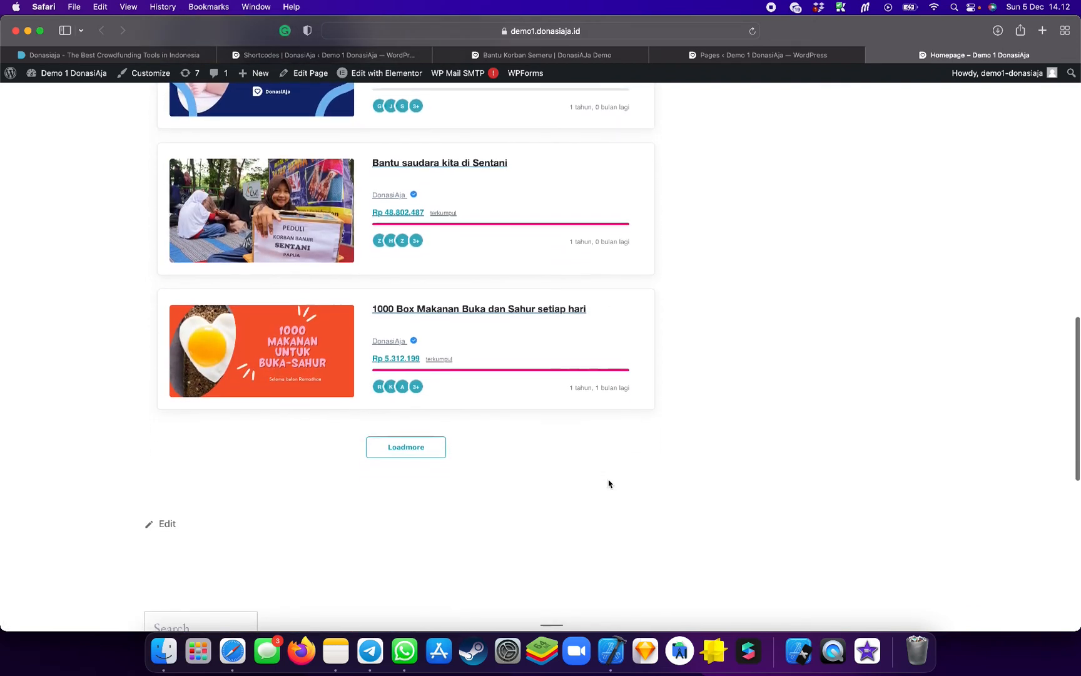
pyautogui.click(419, 448)
pyautogui.scroll(-5, 705, 444)
pyautogui.click(398, 365)
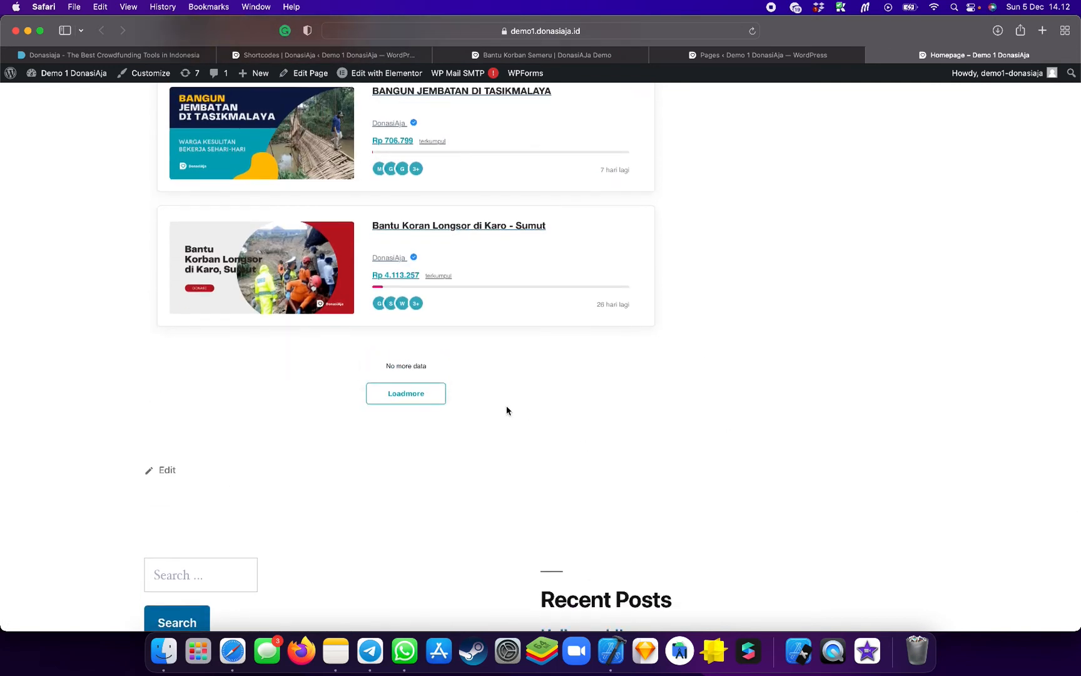
pyautogui.scroll(15, 506, 410)
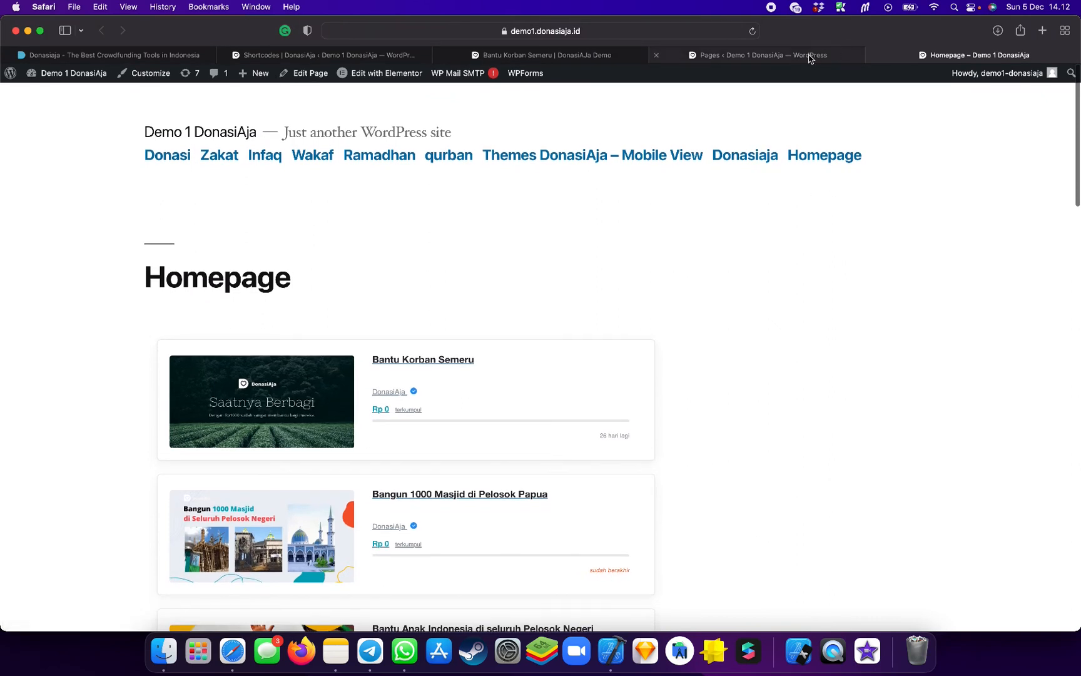
# Open the DonasiAja campaign list and examine the total donations collected across all campaigns
pyautogui.click(797, 57)
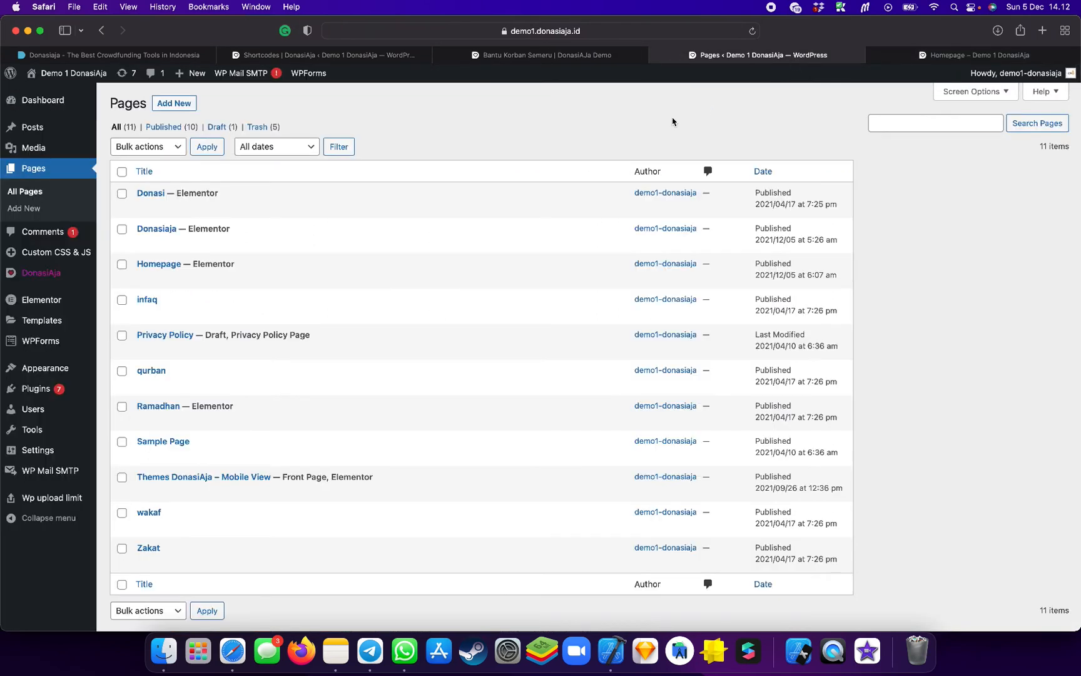
pyautogui.moveTo(59, 276)
pyautogui.click(125, 311)
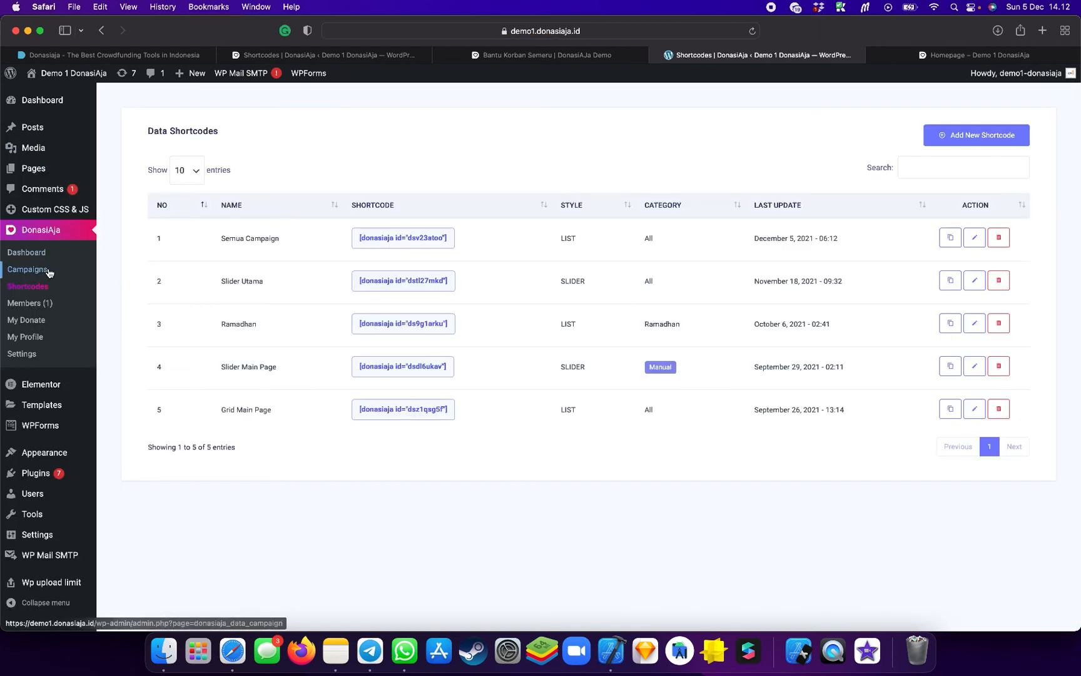
pyautogui.click(27, 270)
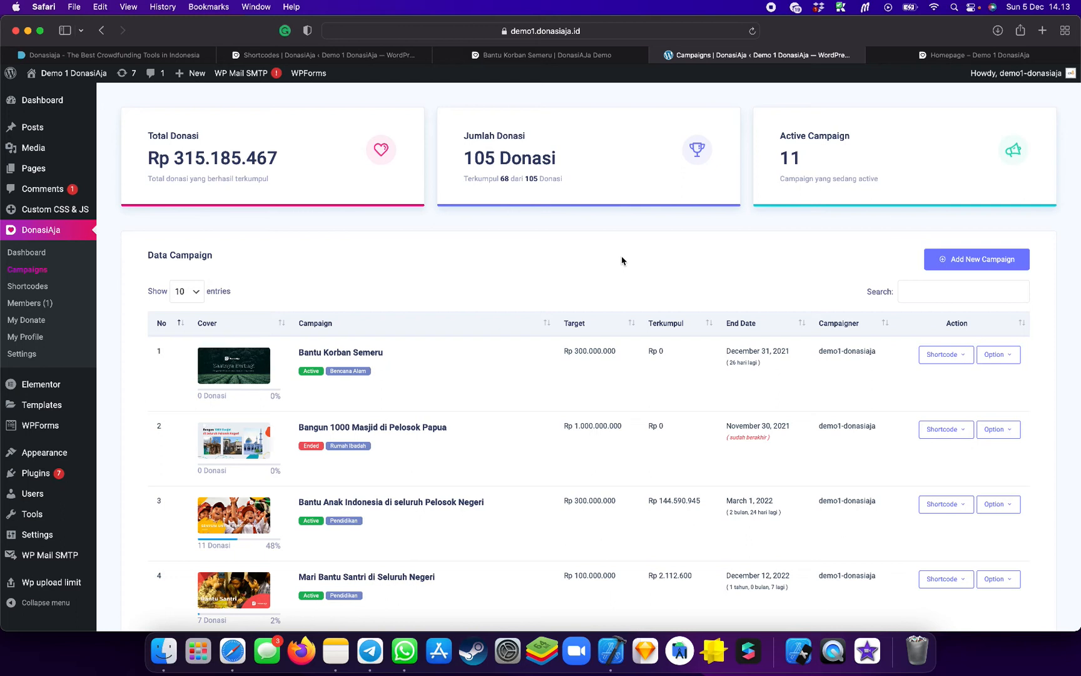
pyautogui.moveTo(529, 135); pyautogui.dragTo(463, 133)
pyautogui.click(553, 270)
# Open the Homepage in Elementor and place a Shortcode widget above the campaign list
pyautogui.click(901, 54)
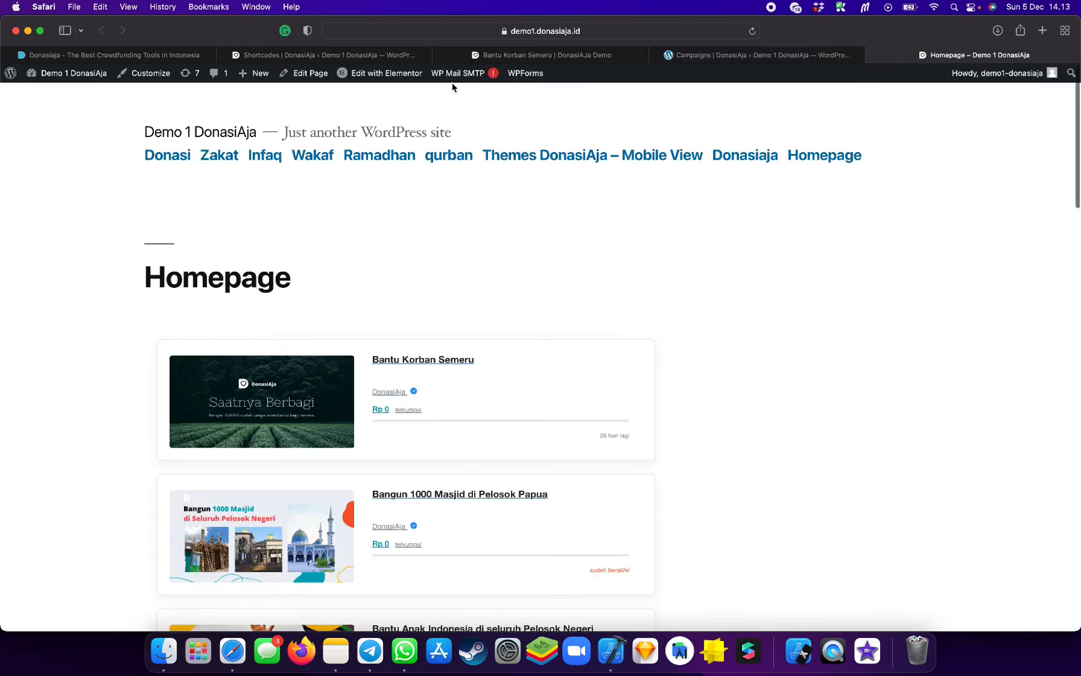
pyautogui.click(387, 73)
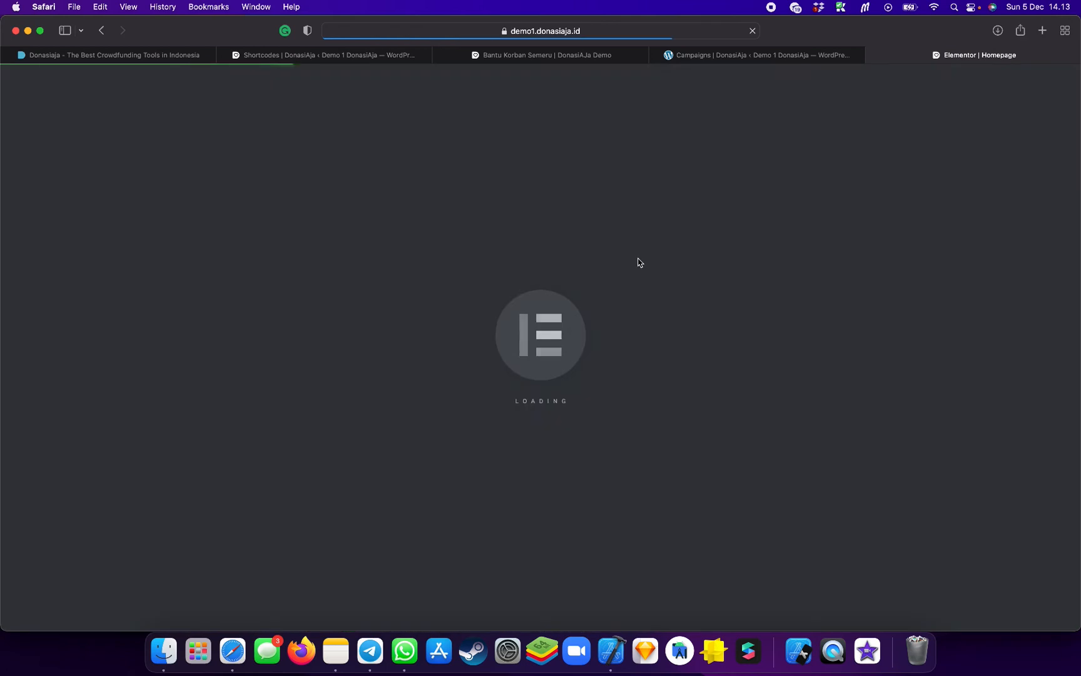
pyautogui.scroll(-1, 639, 262)
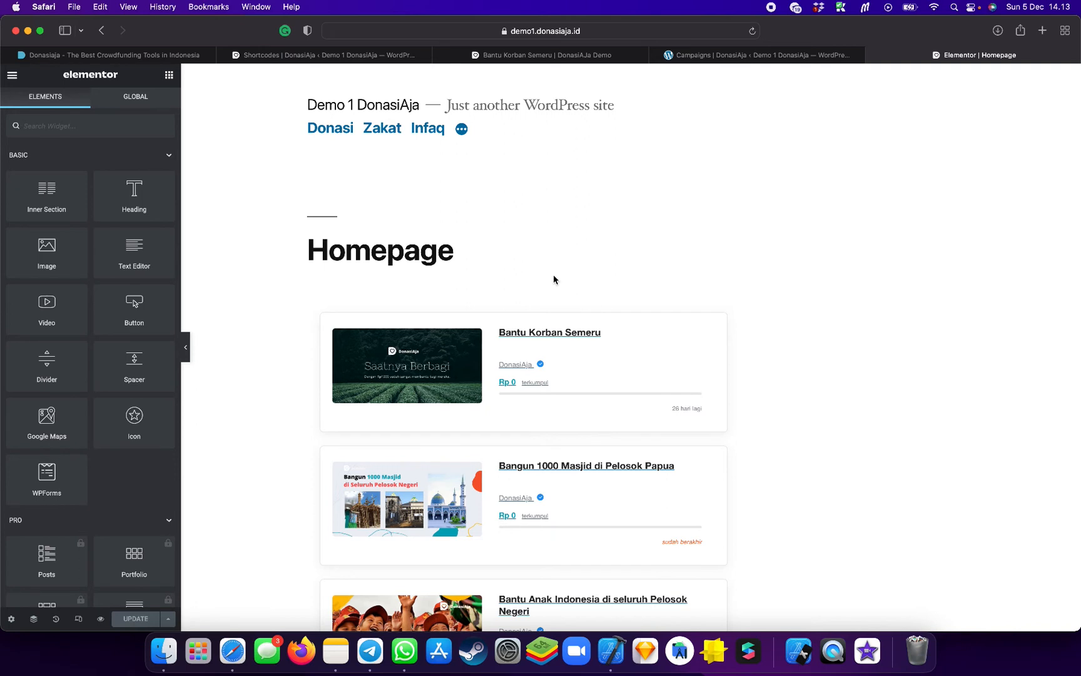
pyautogui.click(87, 127)
pyautogui.write('short')
pyautogui.click(44, 183)
pyautogui.moveTo(42, 183); pyautogui.dragTo(478, 309)
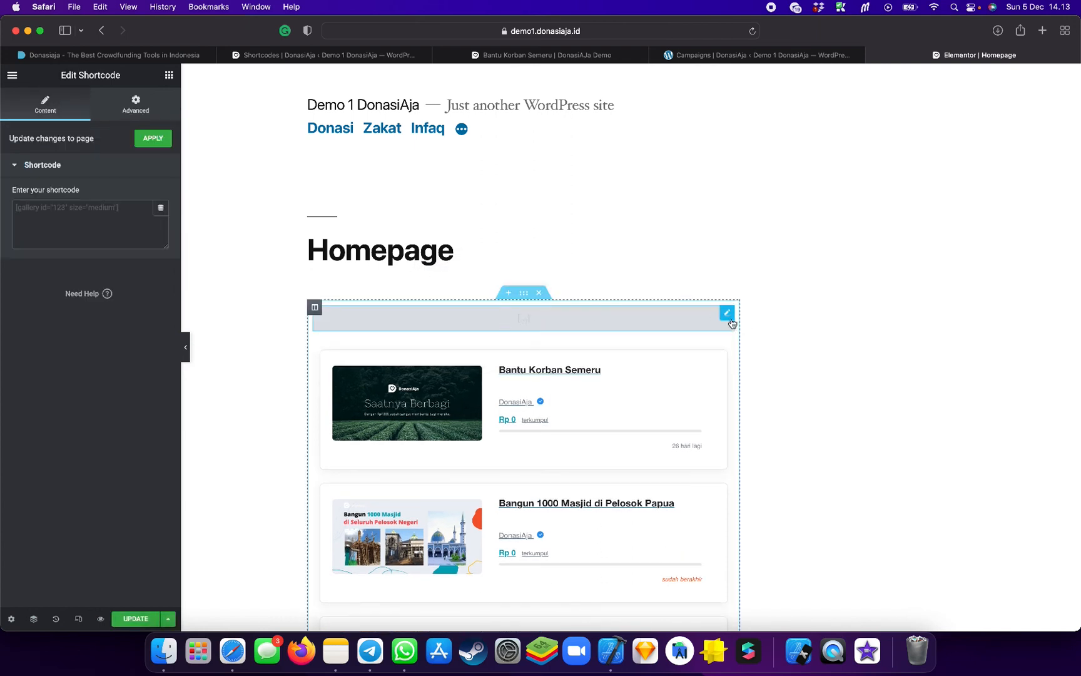
# Enter the shortcode [donasiaja show="total_terkumpul"] in the new widget to show the total collected from all campaigns
pyautogui.click(78, 221)
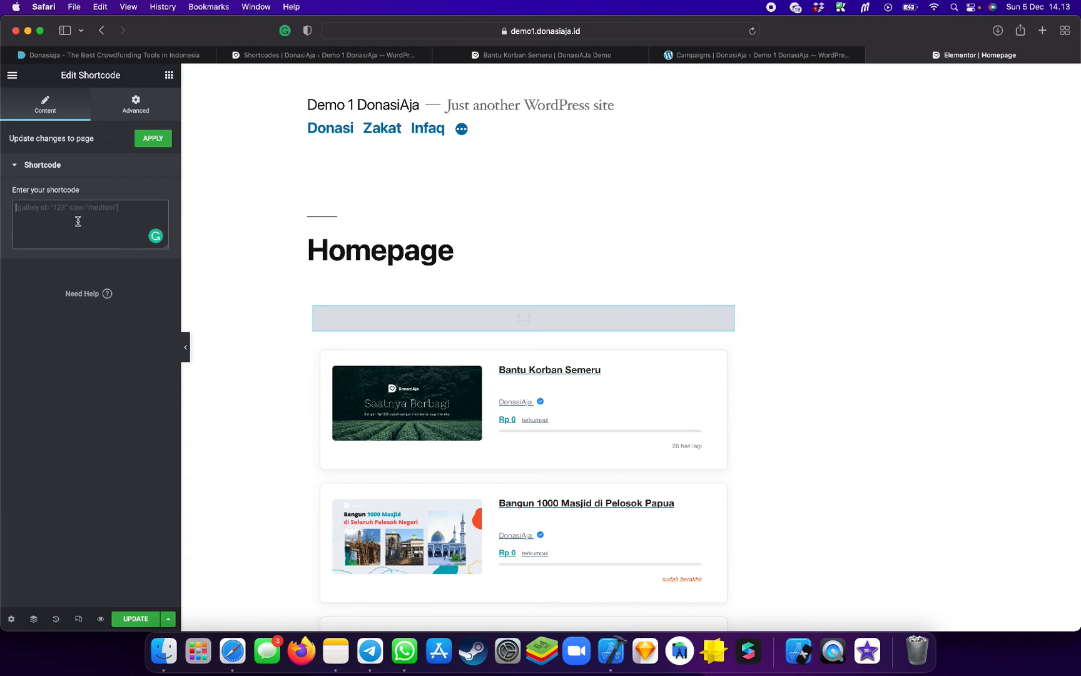
pyautogui.write('[')
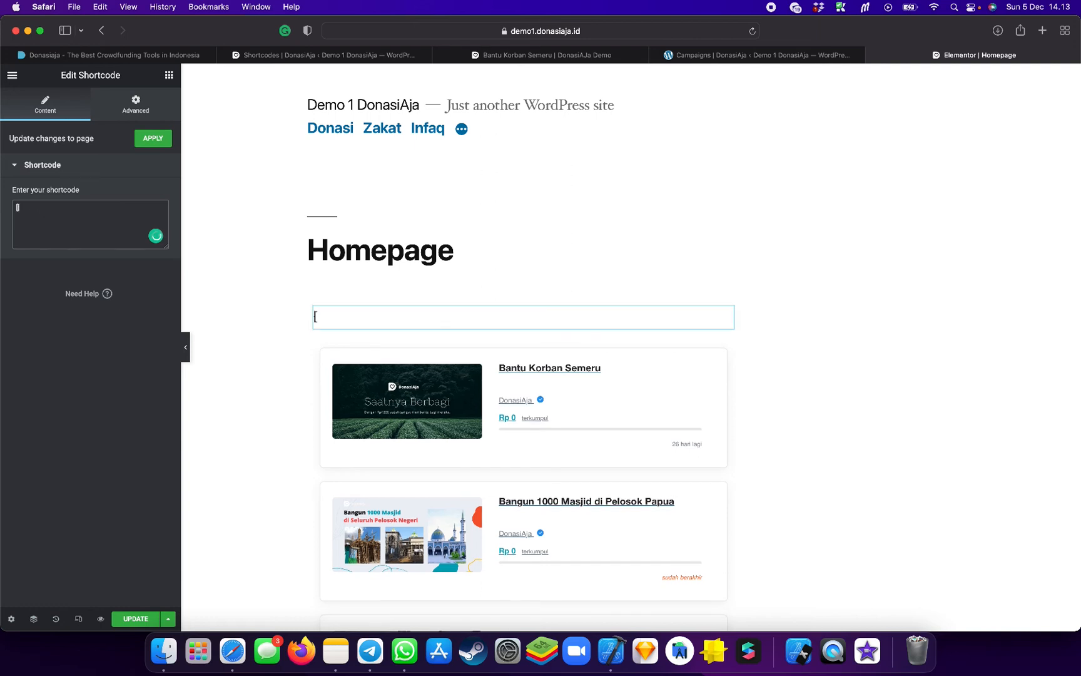
pyautogui.write('donasiaja ')
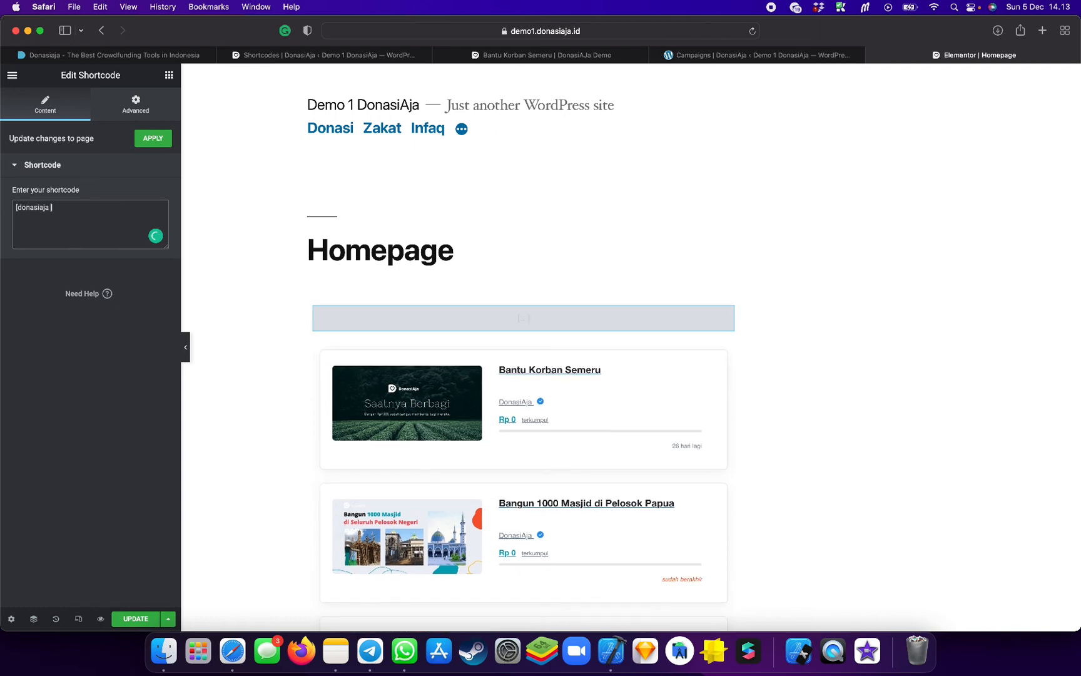
pyautogui.write('show="]total_terkumpul')
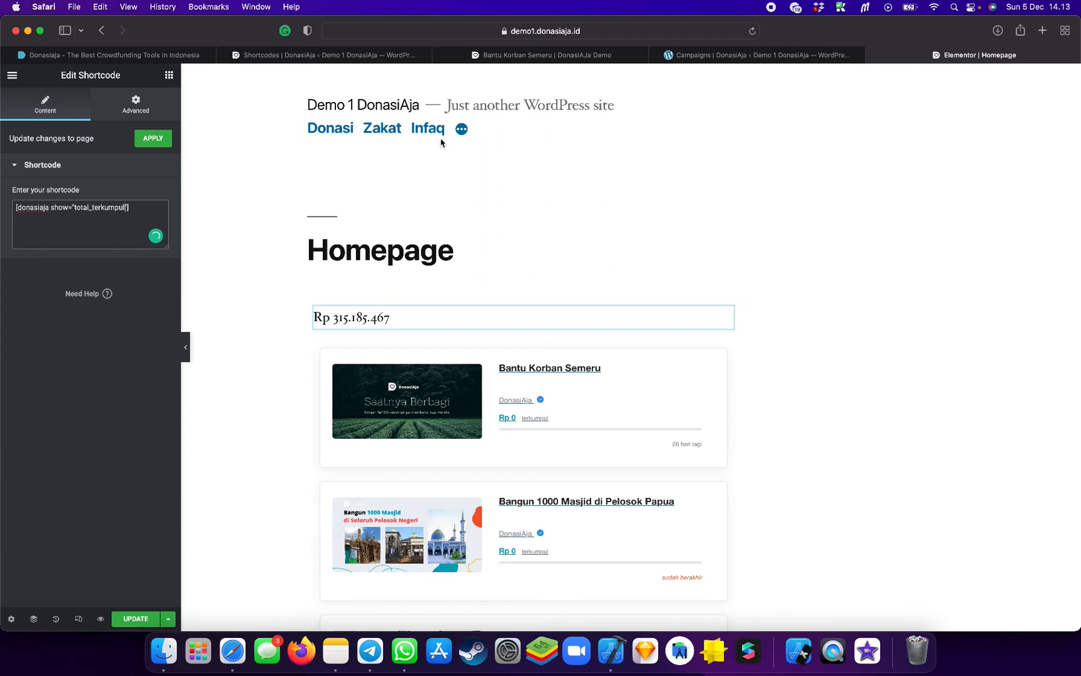
# Compare the total shown by the widget with Total Donasi on the DonasiAja dashboard
pyautogui.click(378, 62)
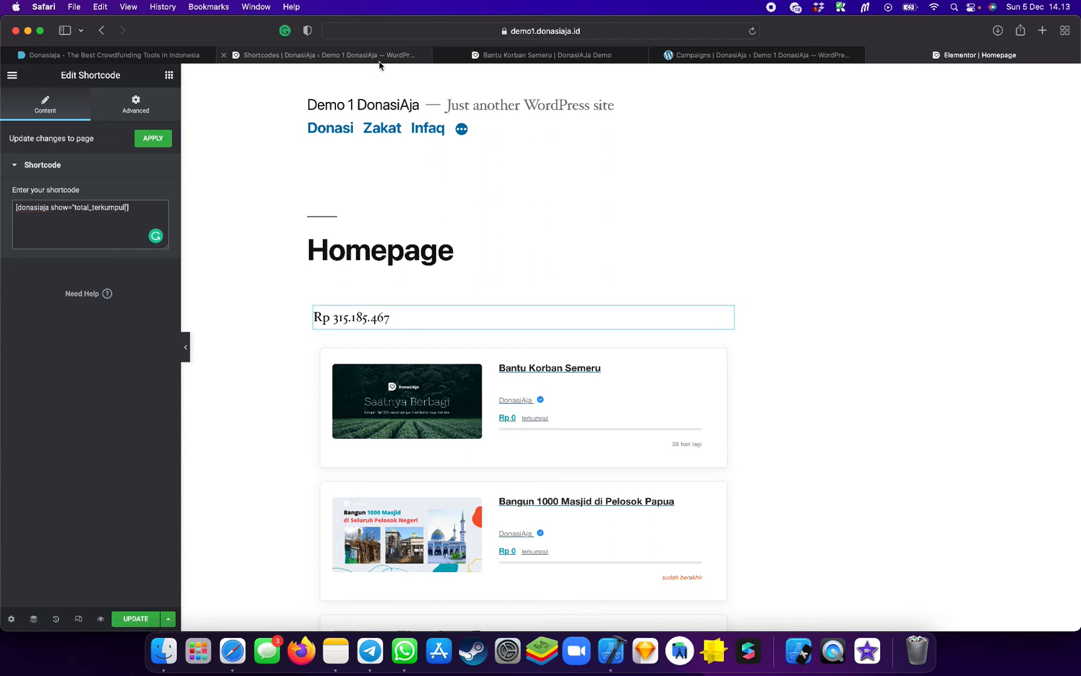
pyautogui.click(33, 253)
pyautogui.moveTo(285, 185); pyautogui.dragTo(171, 190)
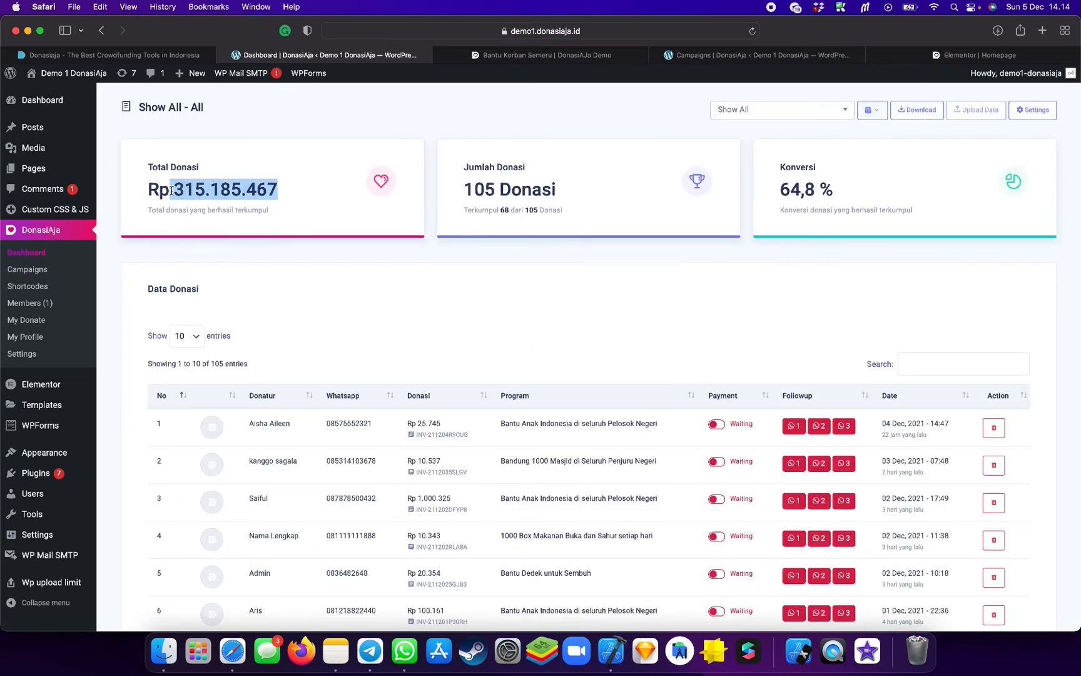
pyautogui.click(759, 116)
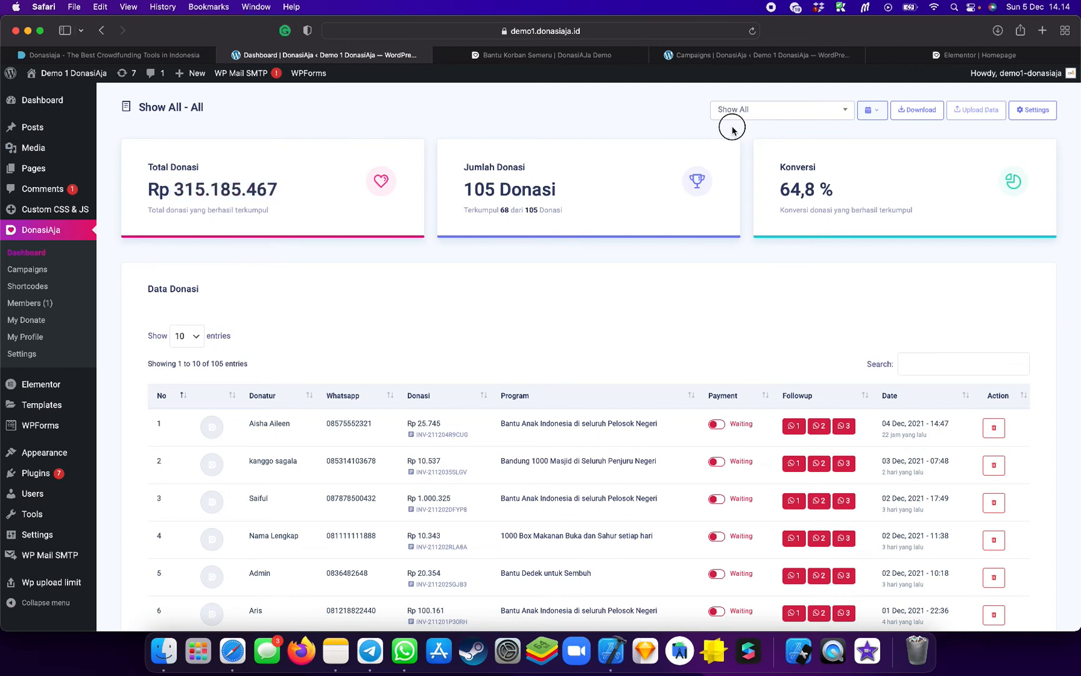
# Copy the Total Terkumpul shortcode of the campaign "Mari Bantu Santri di Seluruh Negeri" from the campaign list
pyautogui.click(27, 269)
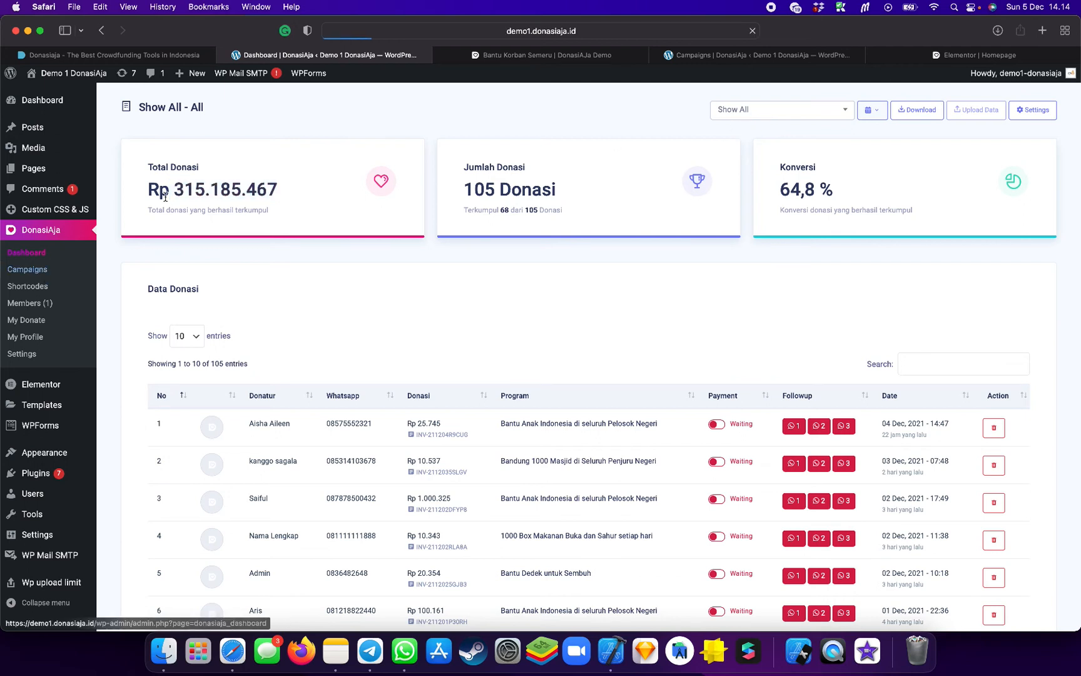
pyautogui.scroll(-5, 615, 357)
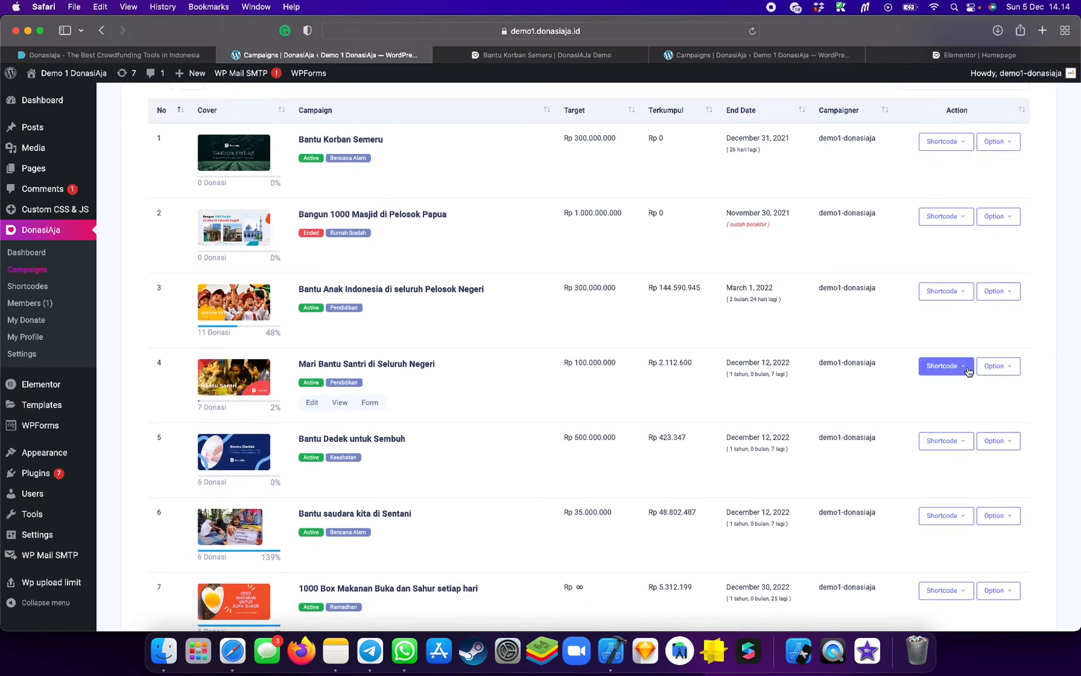
pyautogui.click(962, 368)
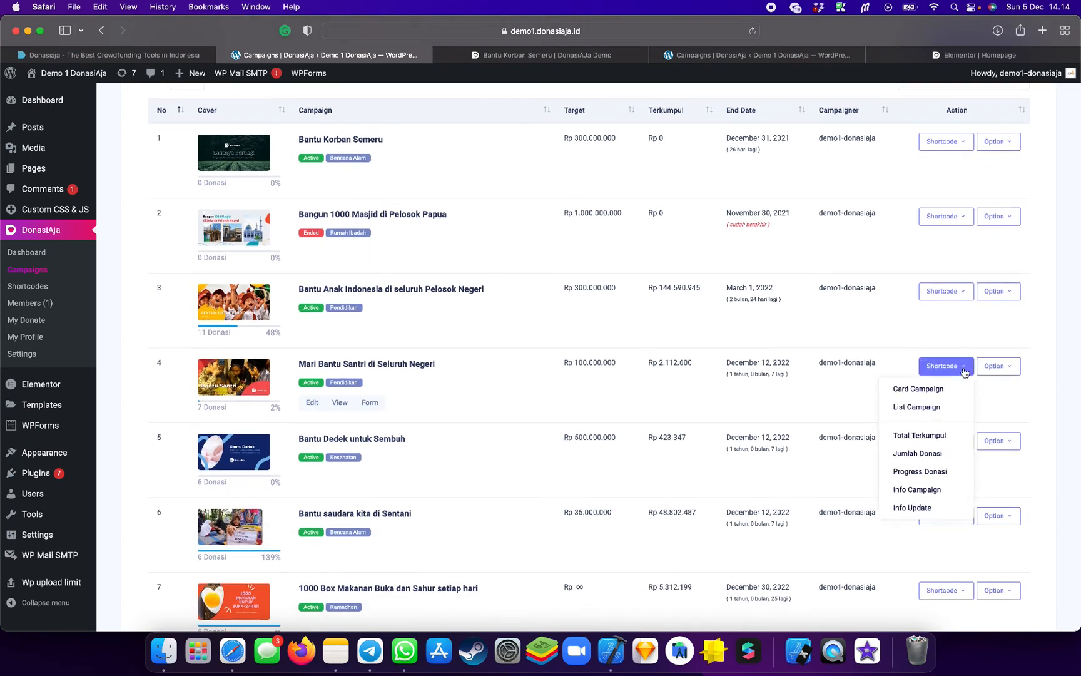
pyautogui.click(940, 434)
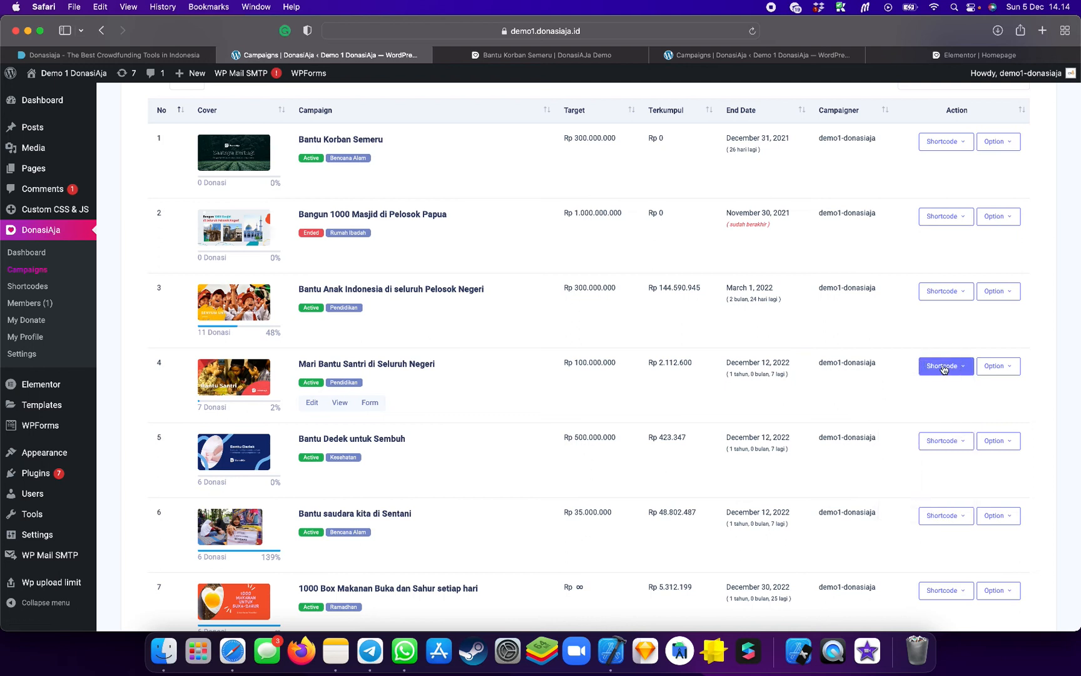
pyautogui.click(943, 369)
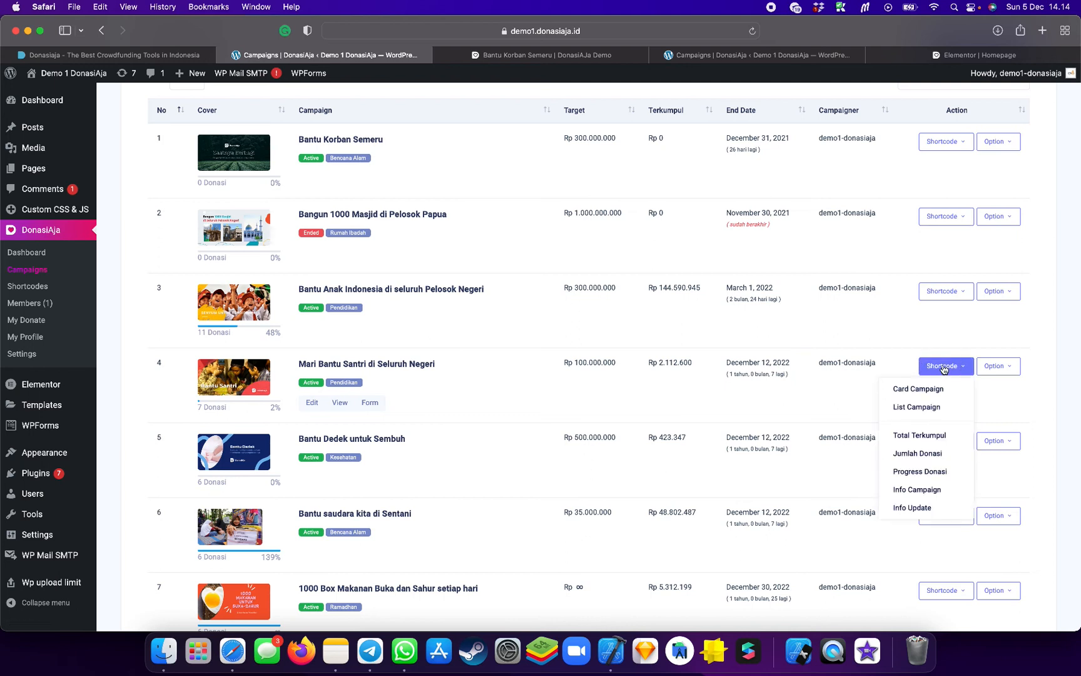
pyautogui.click(927, 441)
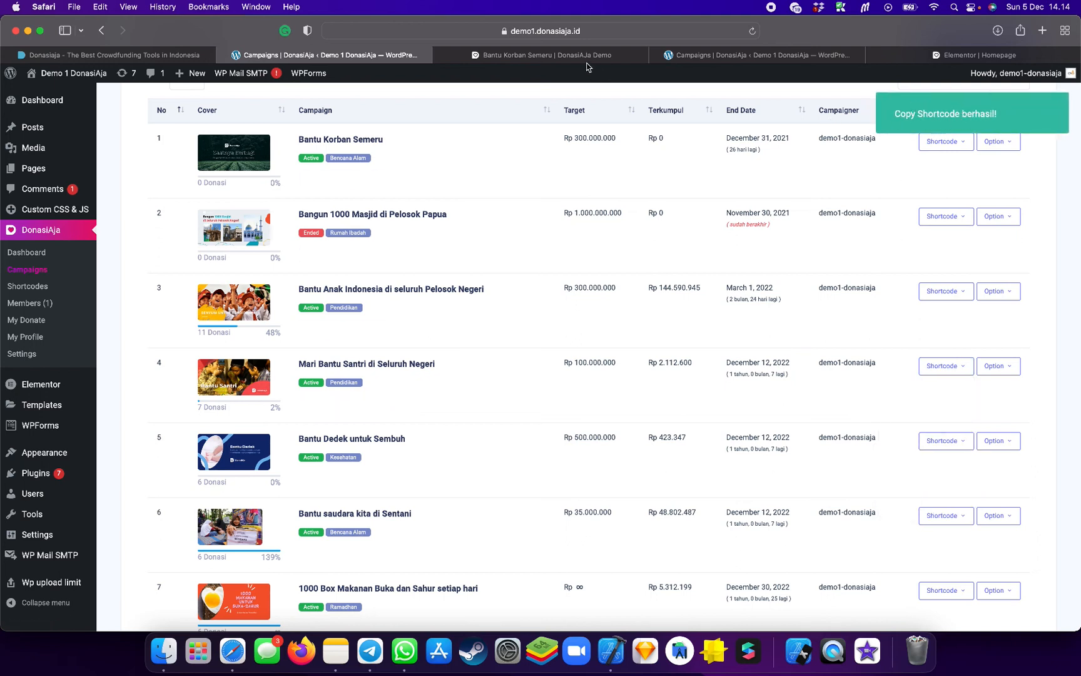
# Replace the Homepage widget's shortcode with the copied [donasiaja_campaign id="dja4idwq97f" show="total_terkumpul"]
pyautogui.click(975, 55)
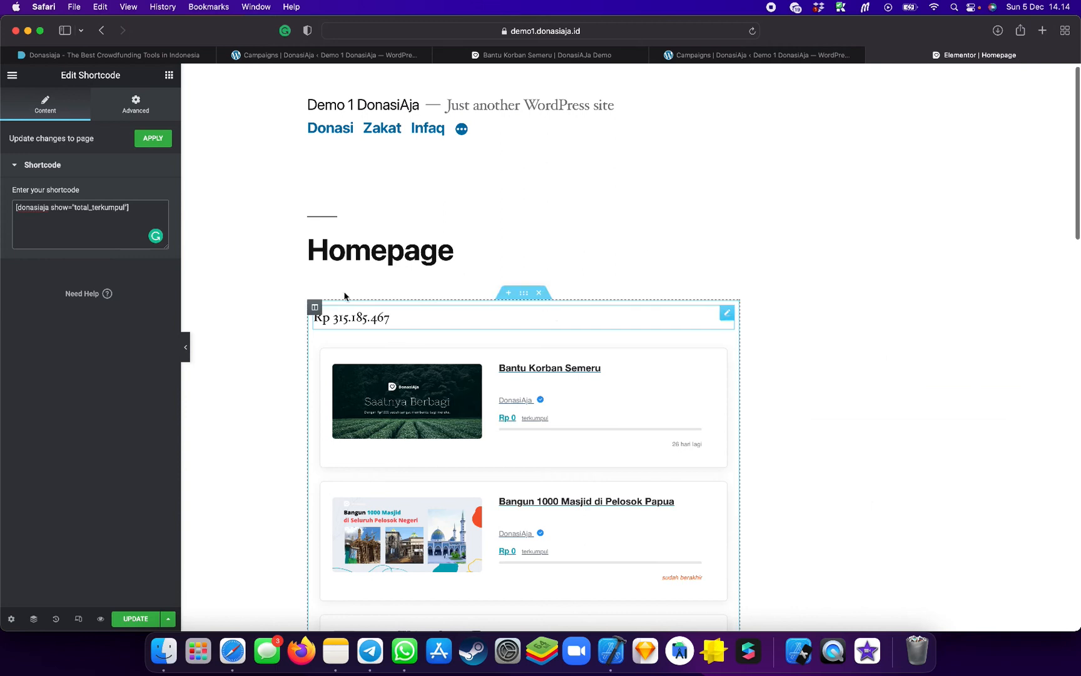
pyautogui.moveTo(133, 208); pyautogui.dragTo(1, 199)
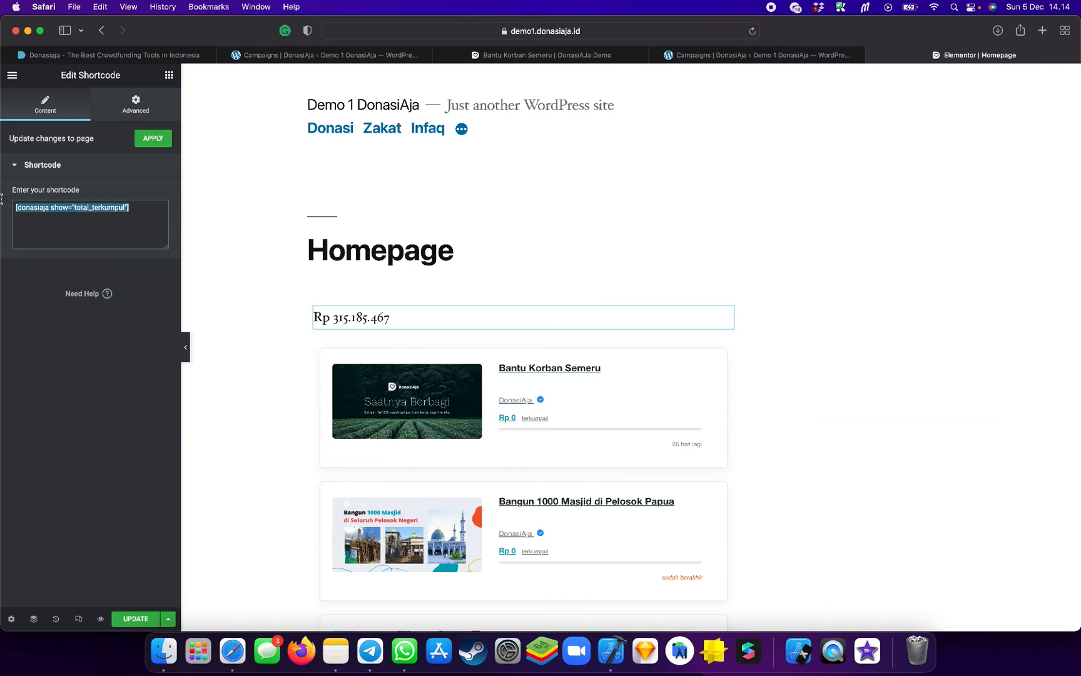
pyautogui.press('BackSpace')
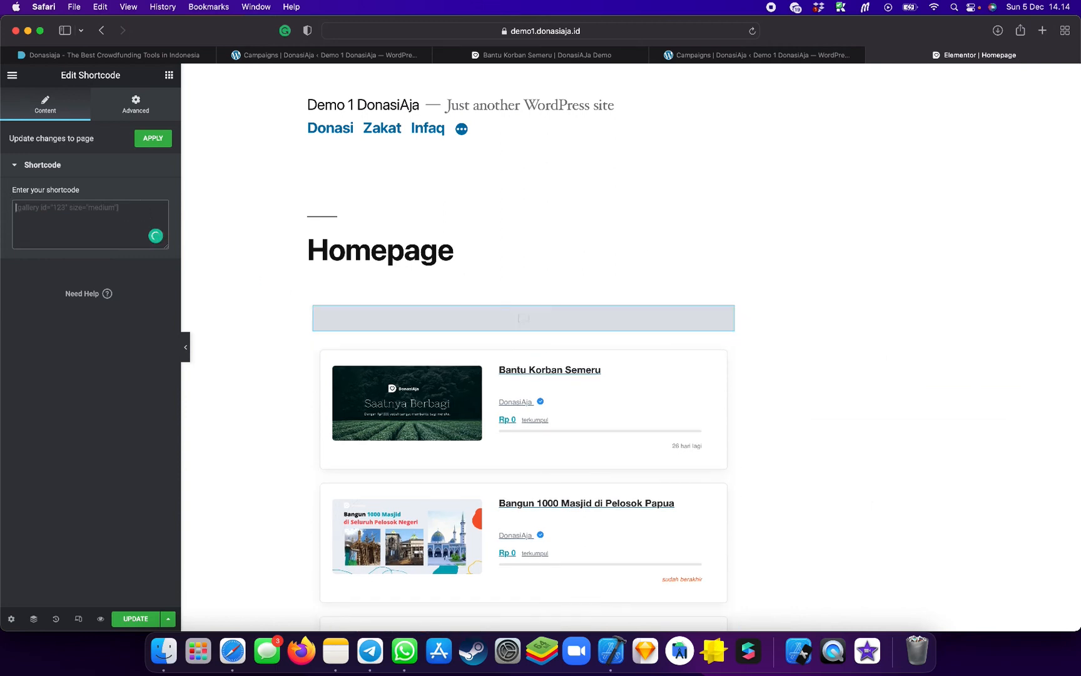
pyautogui.press('super+v')
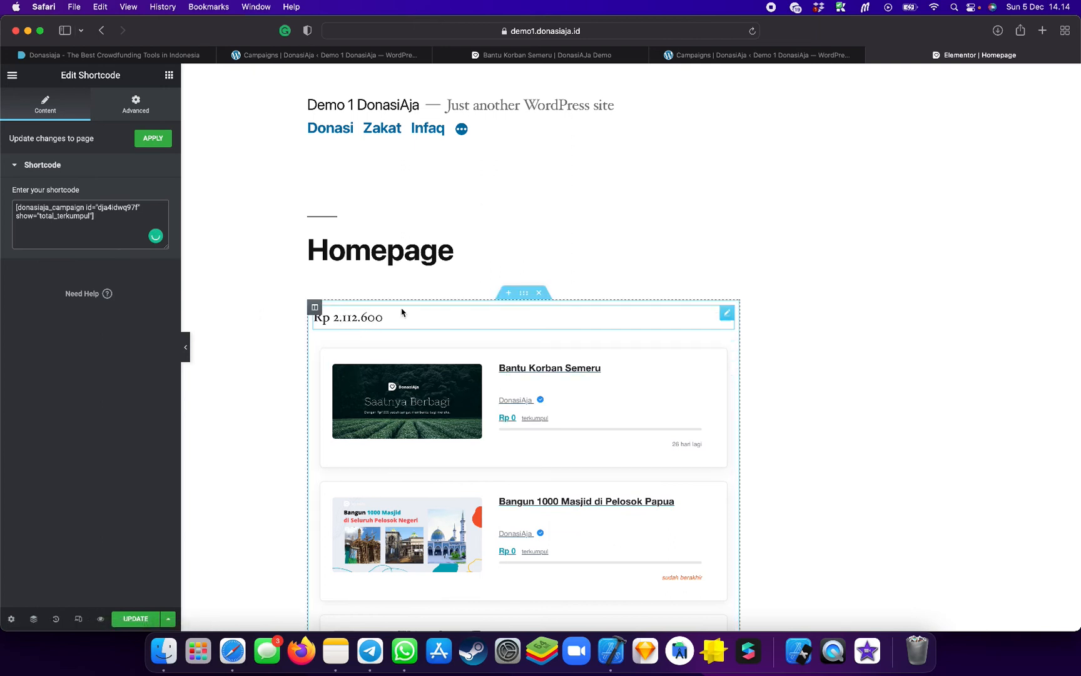
# Compare the Terkumpul amount of "Mari Bantu Santri di Seluruh Negeri" in the campaign list with the Homepage widget
pyautogui.click(338, 54)
pyautogui.scroll(-2, 396, 317)
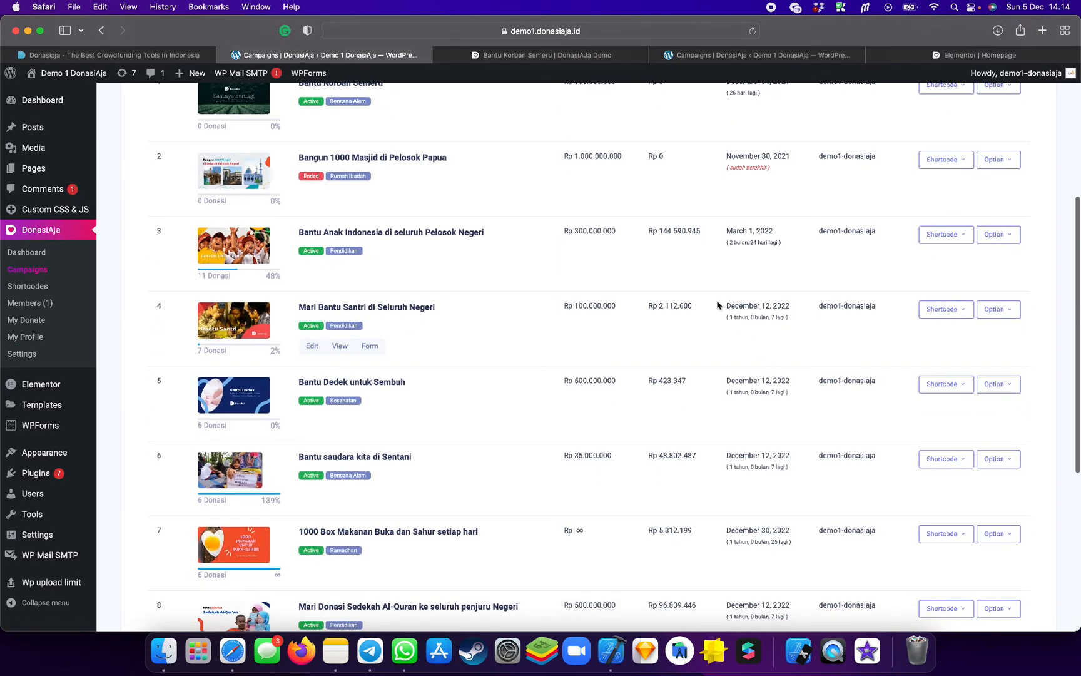
pyautogui.moveTo(697, 305); pyautogui.dragTo(656, 306)
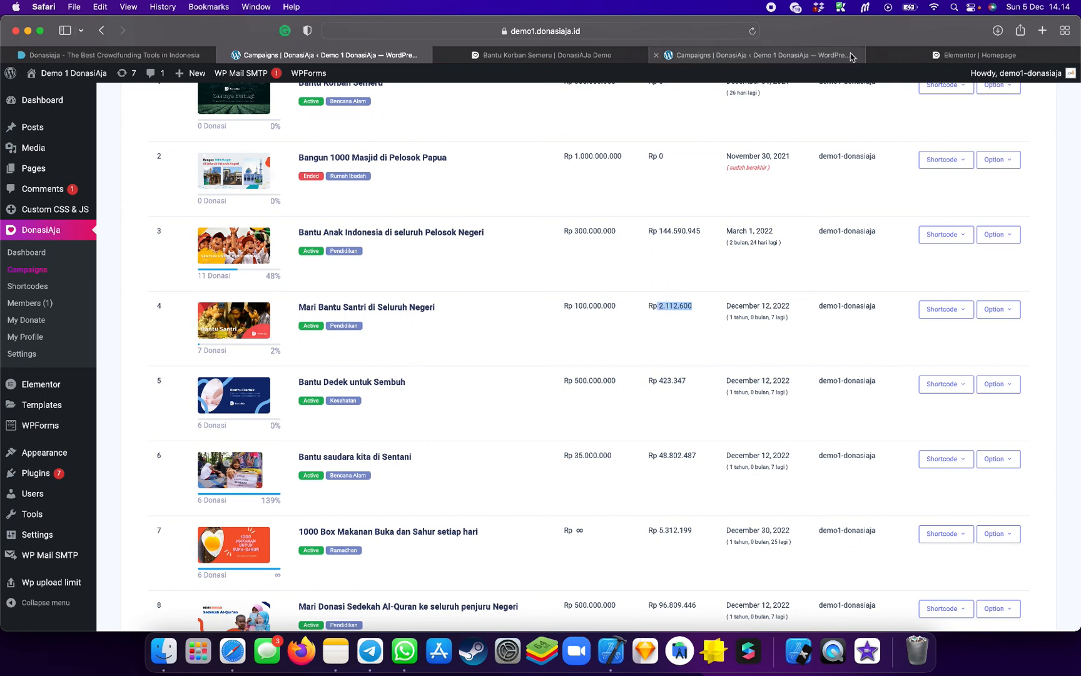
pyautogui.click(887, 55)
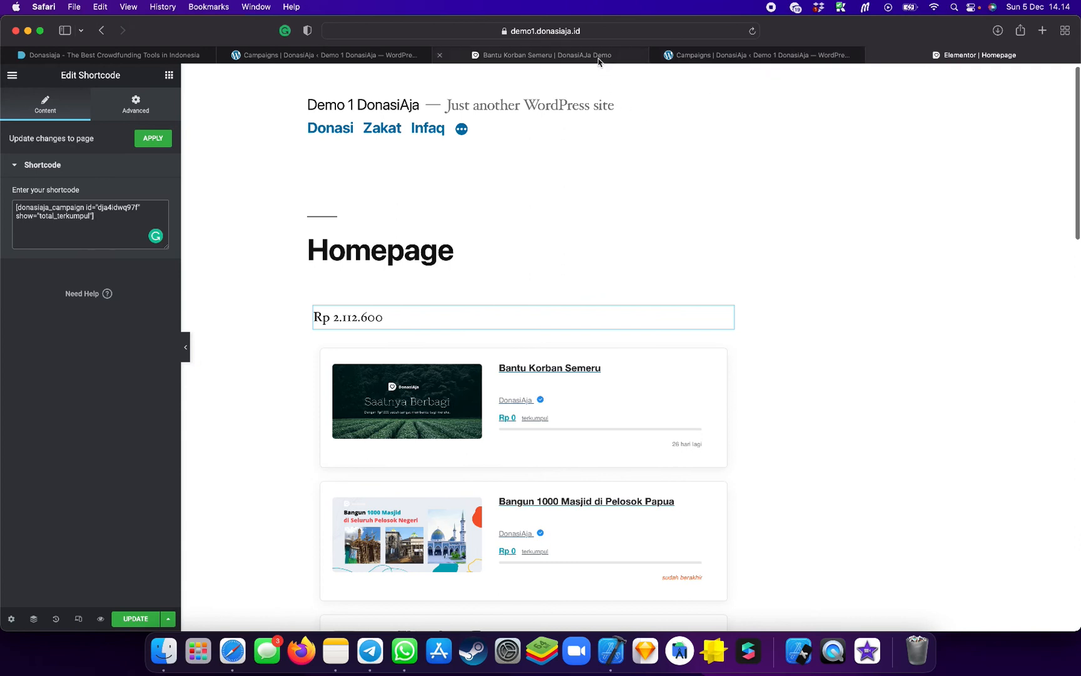
# Copy the Card Campaign shortcode of the campaign "Bantu Anak Indonesia di seluruh Pelosok Negeri"
pyautogui.click(391, 56)
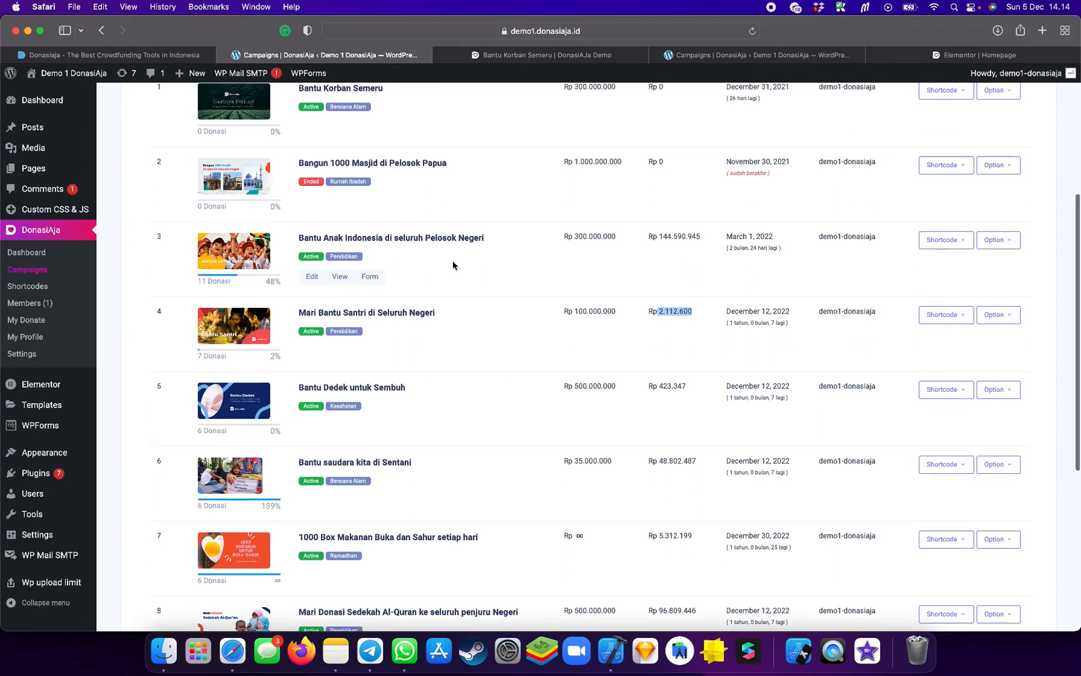
pyautogui.scroll(2, 453, 263)
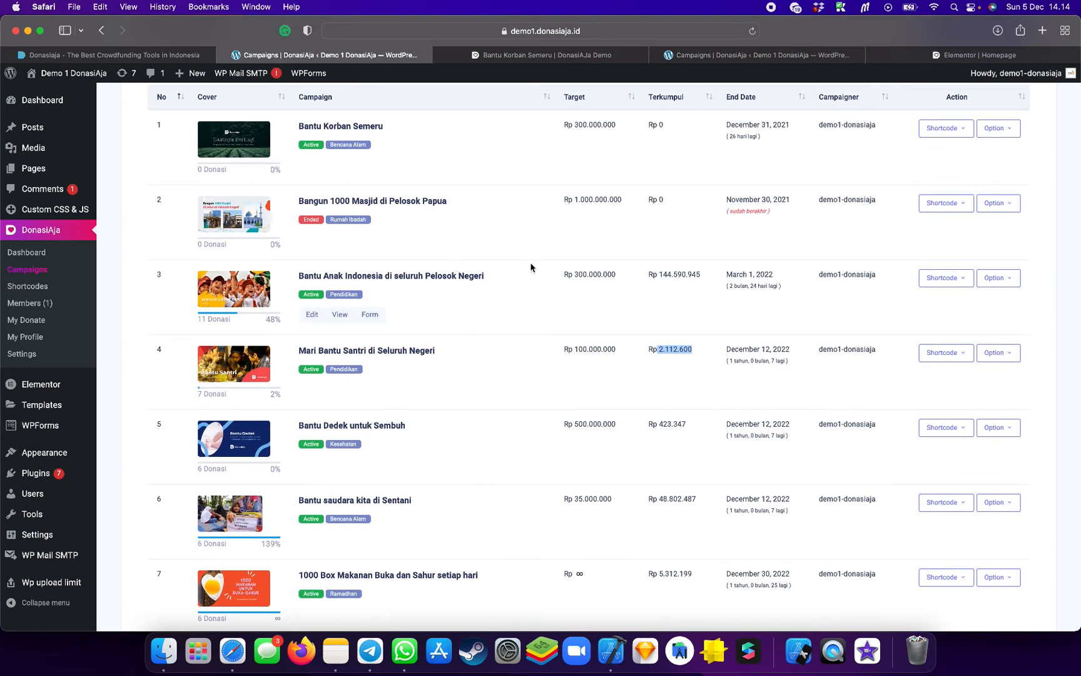
pyautogui.click(956, 280)
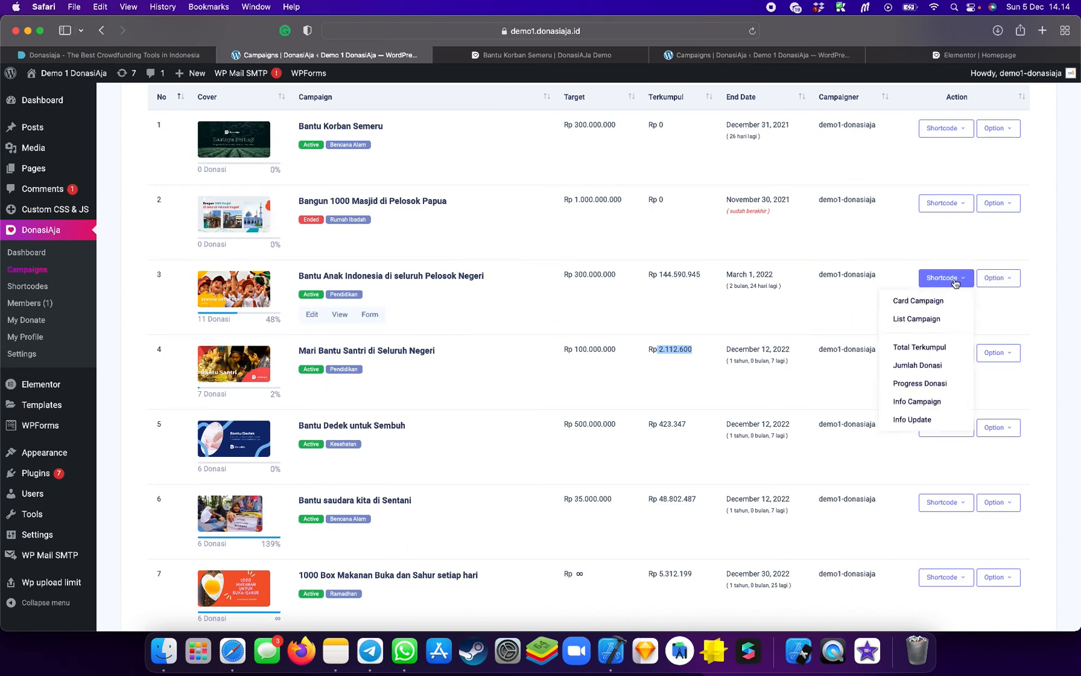
pyautogui.click(915, 306)
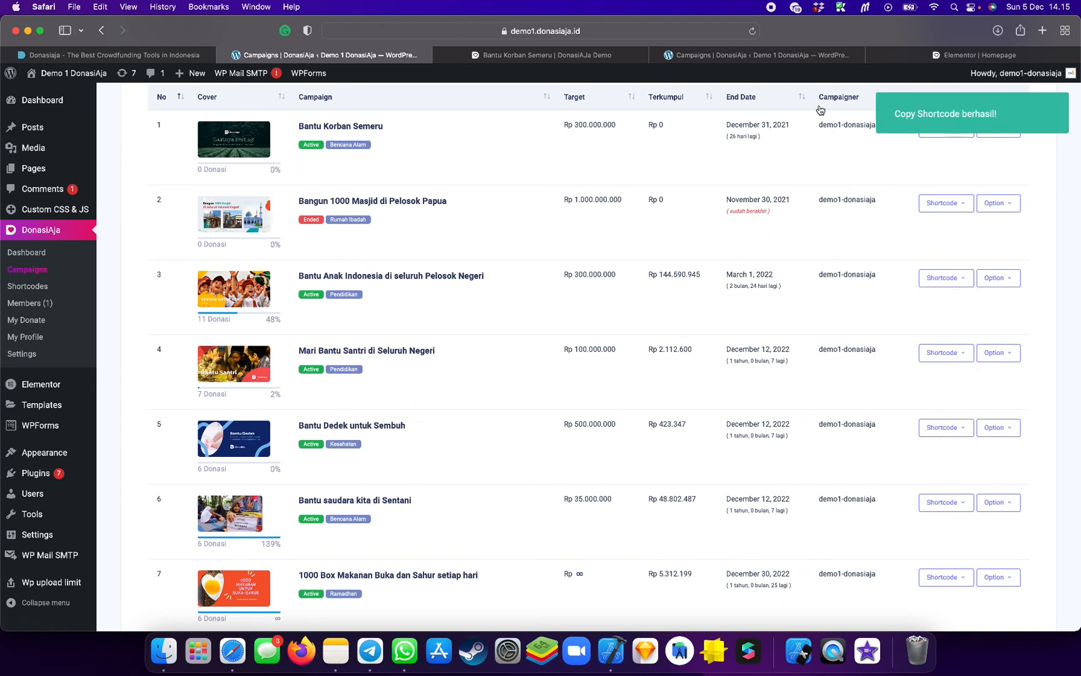
# Add an empty single-column section above the collected-total widget on the Homepage
pyautogui.click(896, 56)
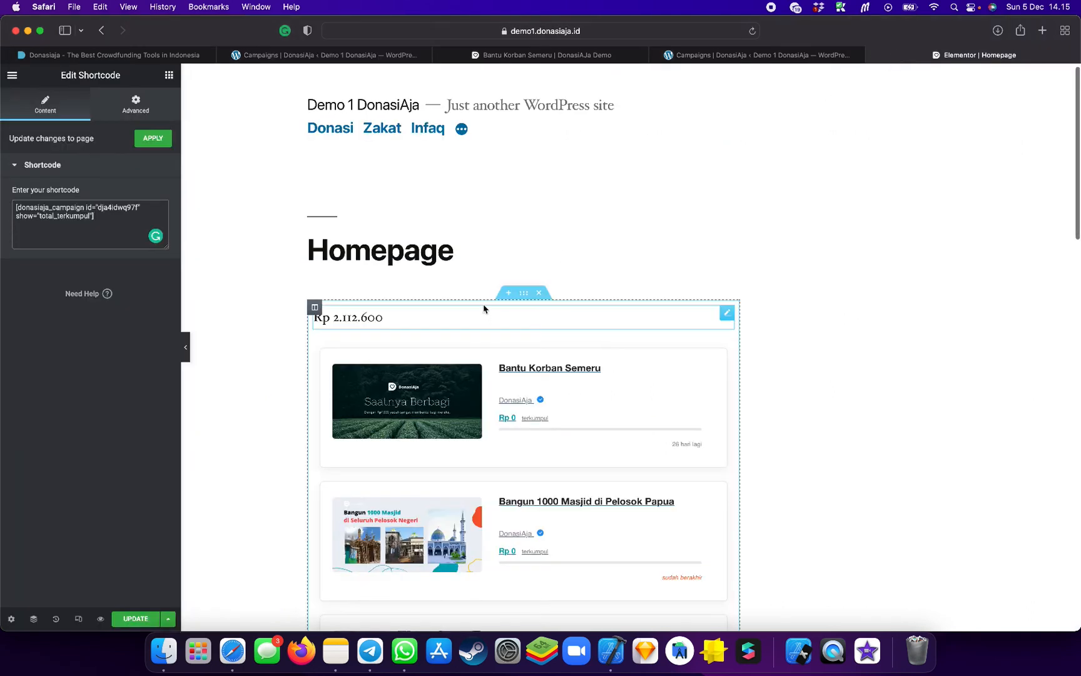
pyautogui.click(511, 297)
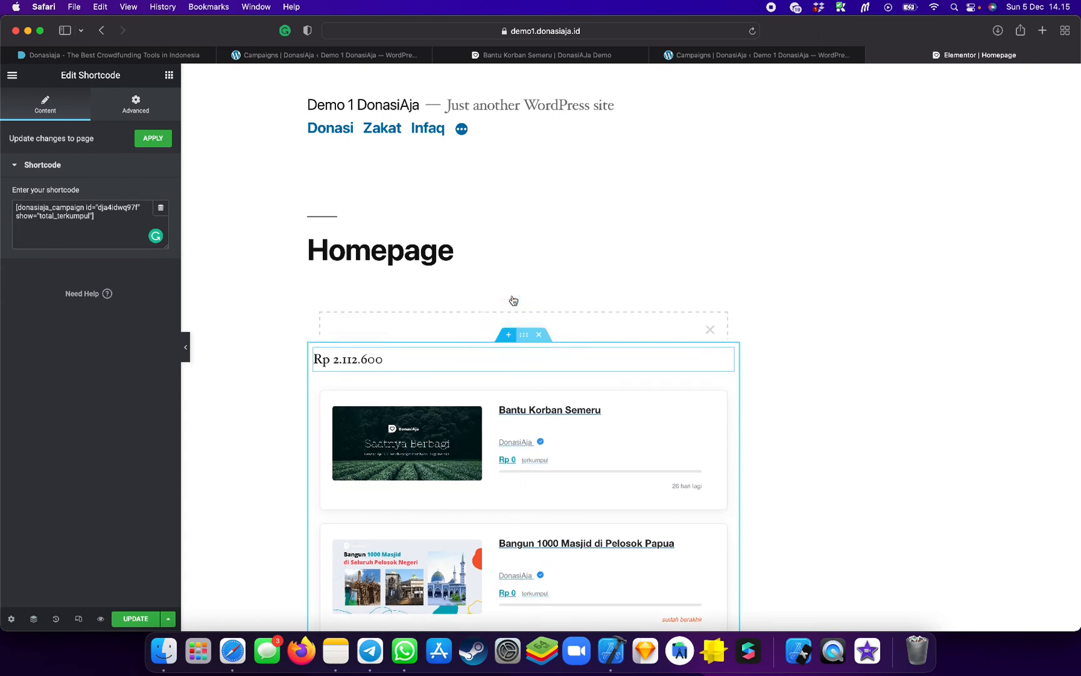
pyautogui.click(506, 348)
pyautogui.click(365, 380)
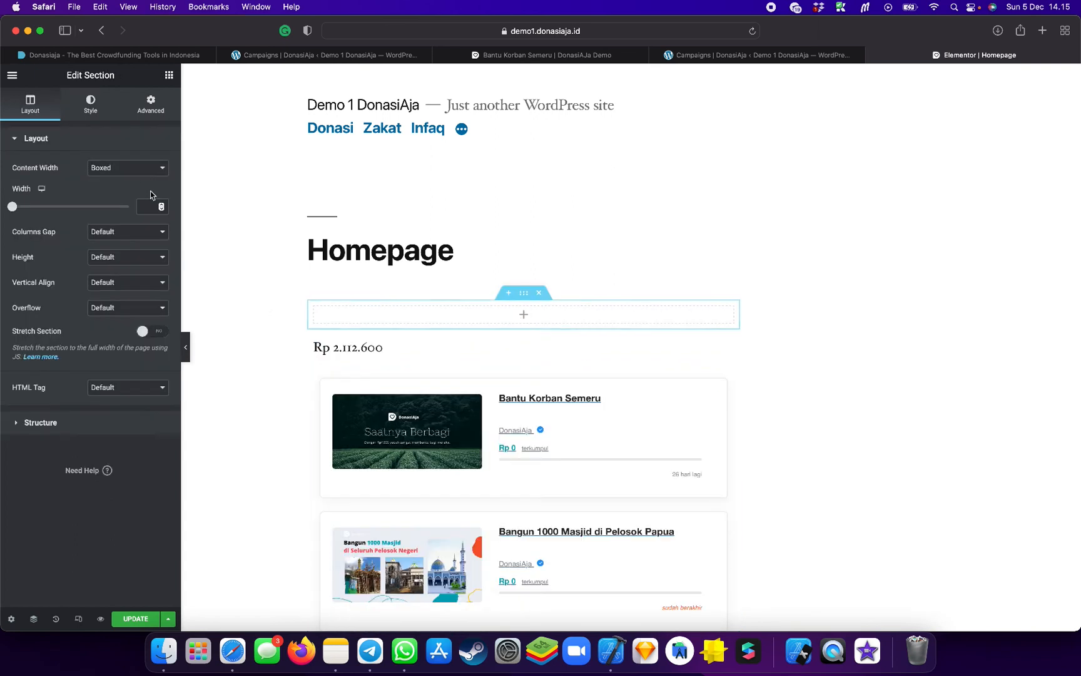
# Add a Shortcode widget to the empty section above the collected total and paste [donasiaja_campaign id="djazsuvf9f6" show="full_card"]
pyautogui.click(517, 315)
pyautogui.write('short')
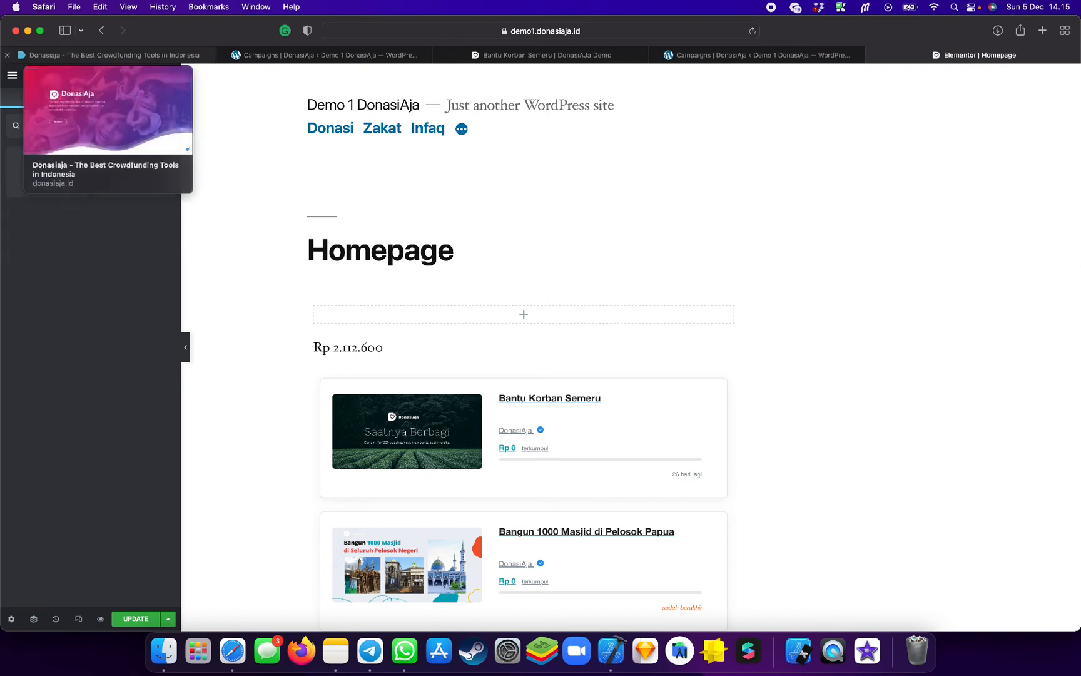
pyautogui.moveTo(51, 171); pyautogui.dragTo(496, 326)
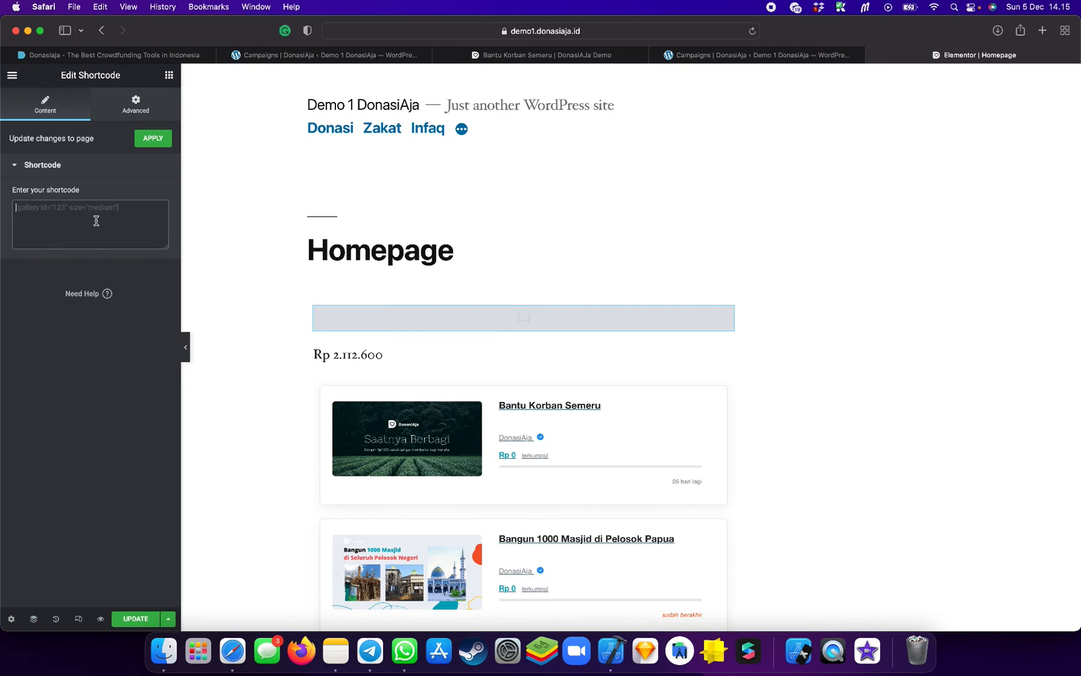
pyautogui.press('super+v')
pyautogui.scroll(-3, 507, 363)
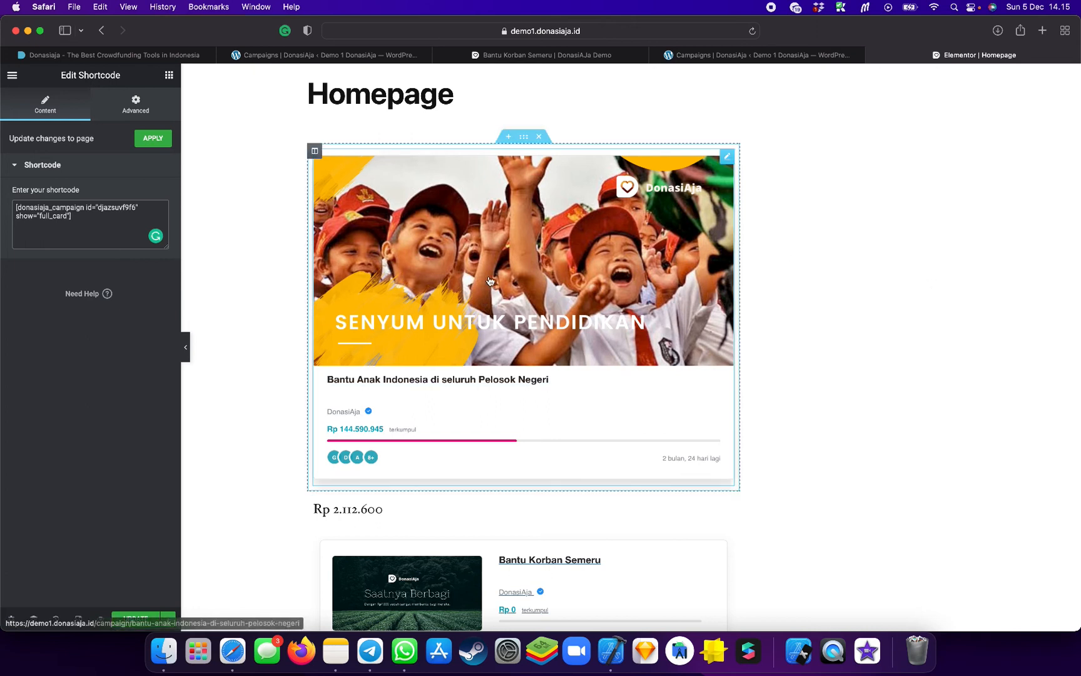
pyautogui.scroll(-2, 914, 253)
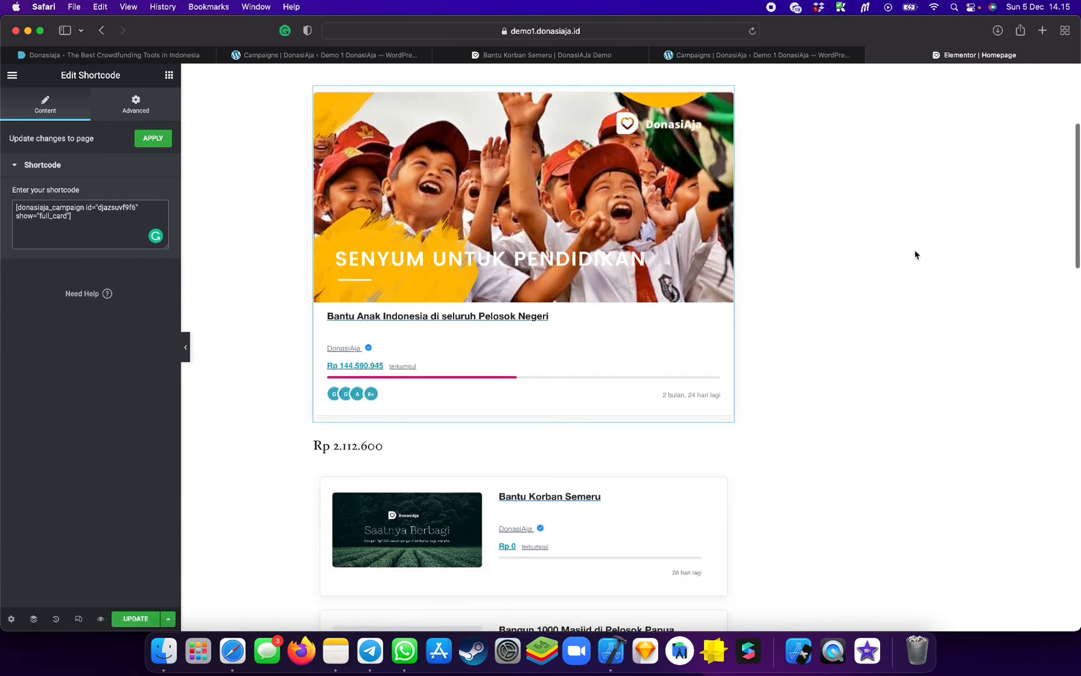
pyautogui.scroll(5, 914, 254)
# Open the "Semua Campaign" shortcode for editing from DonasiAja's shortcode list and check its campaign list on the Homepage
pyautogui.click(756, 58)
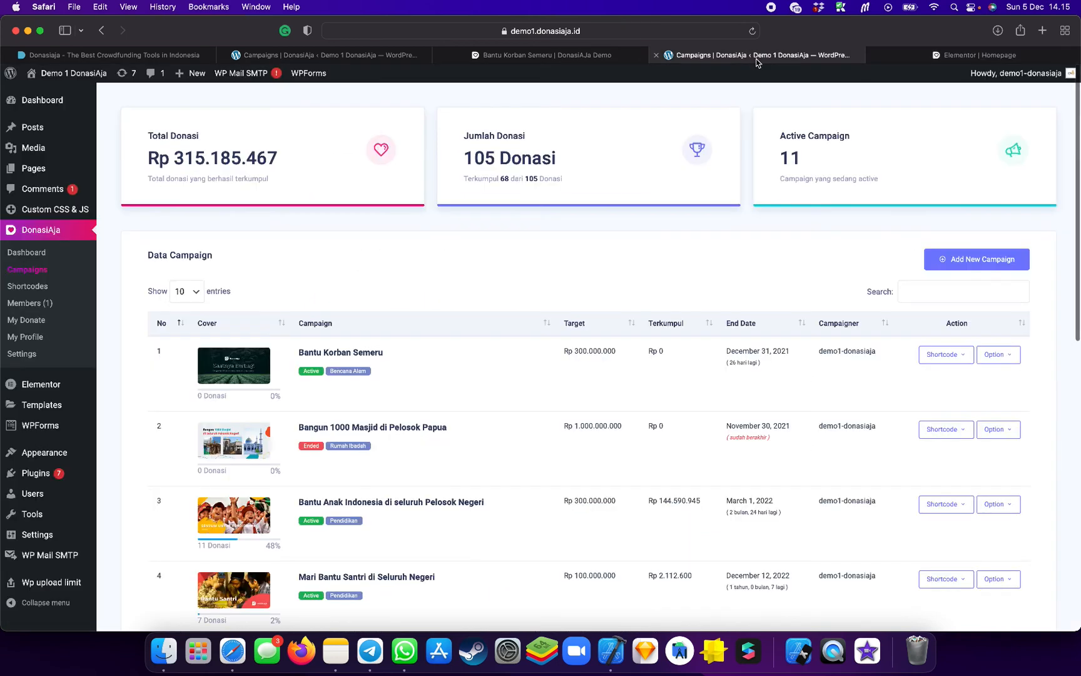
pyautogui.click(946, 354)
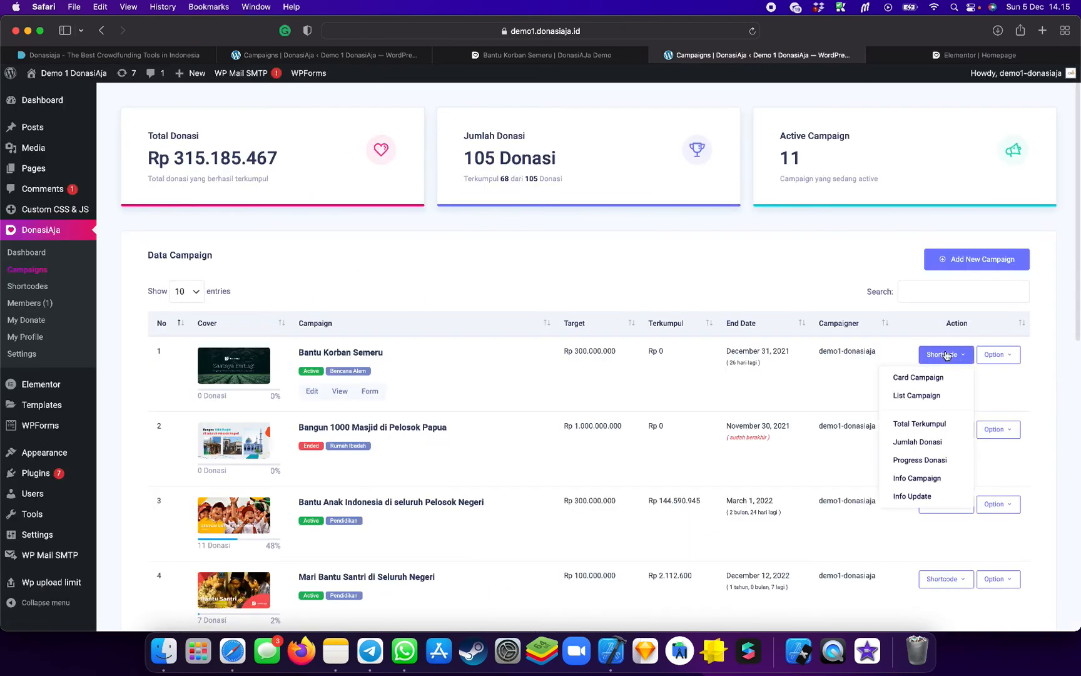
pyautogui.click(28, 286)
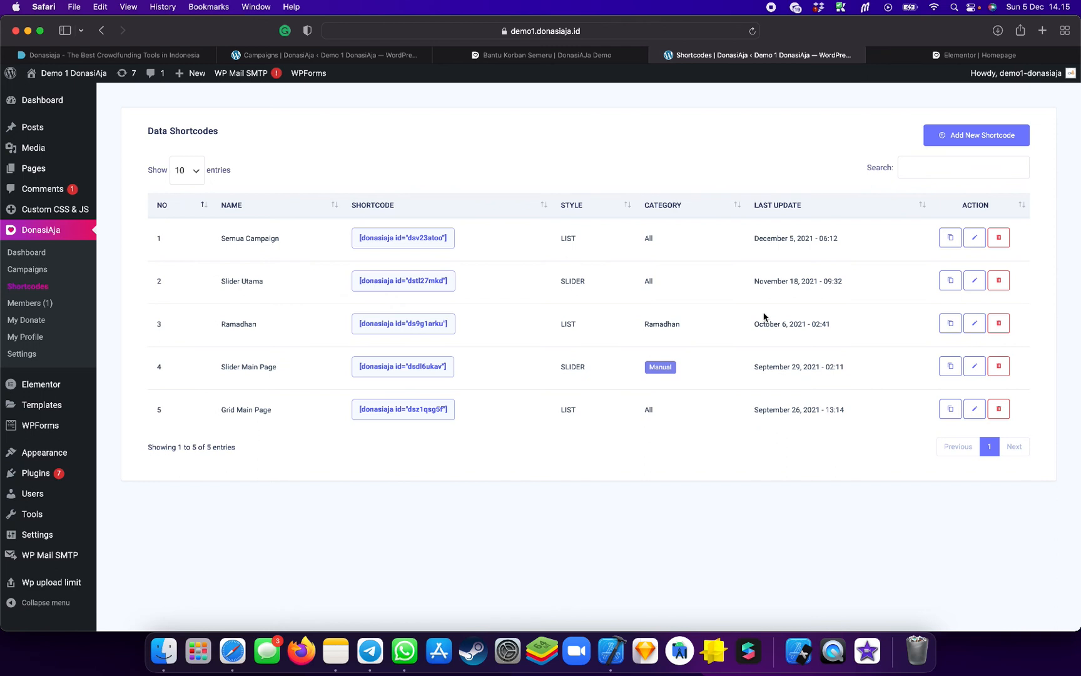
pyautogui.click(974, 237)
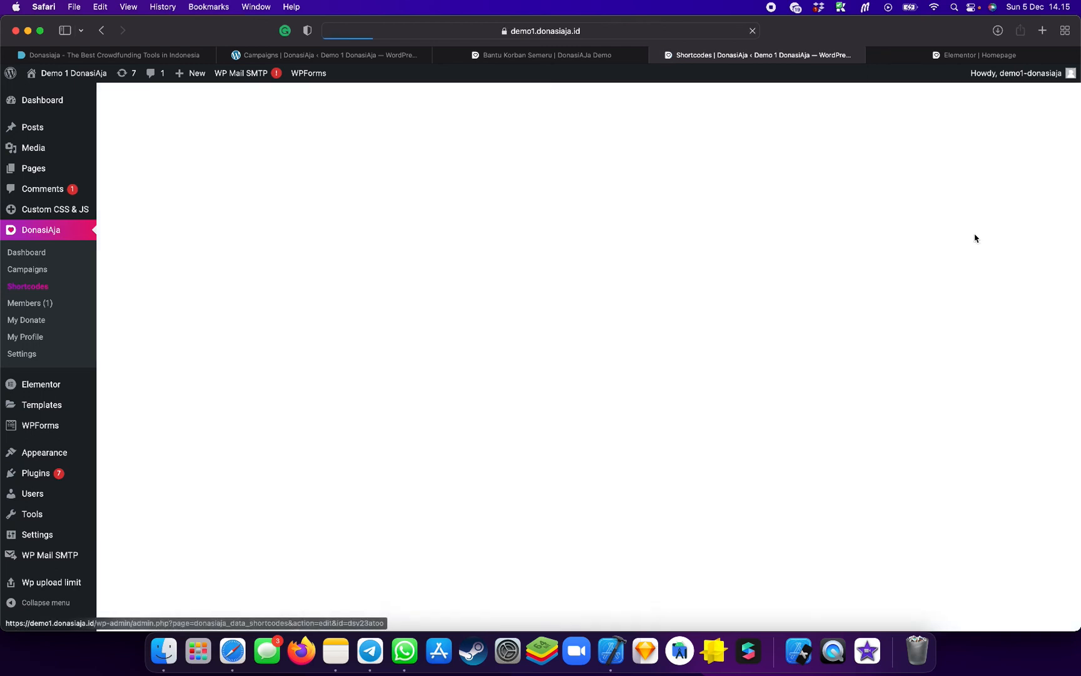
pyautogui.click(974, 55)
pyautogui.scroll(-10, 650, 350)
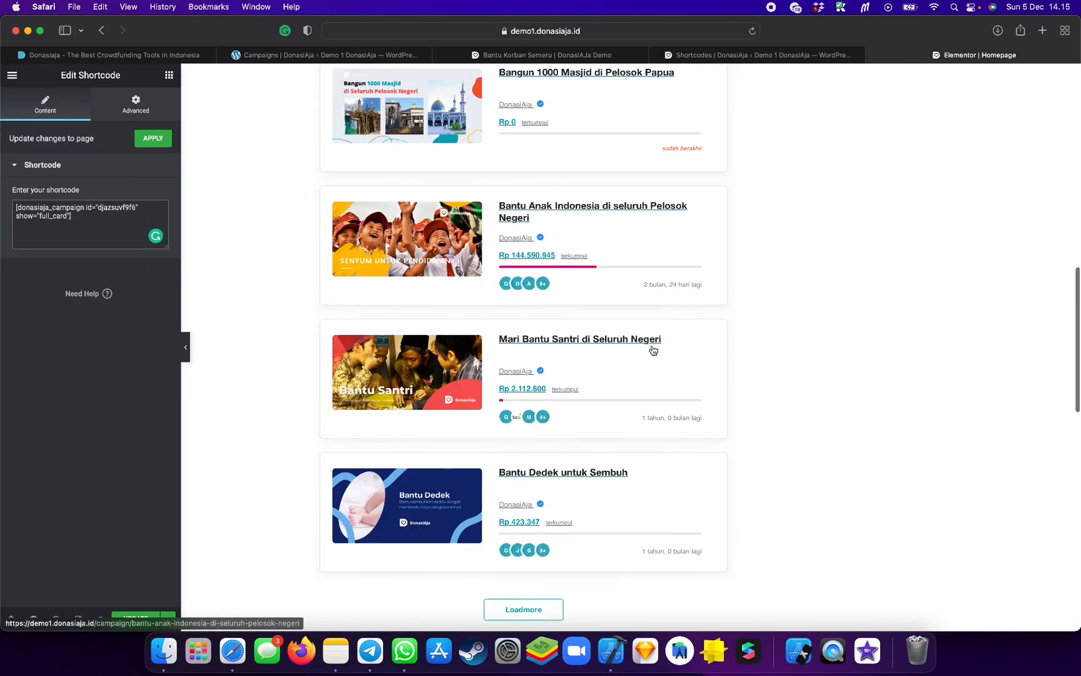
pyautogui.scroll(4, 520, 312)
pyautogui.hotkey('ctrl', 'shift', 'Tab')
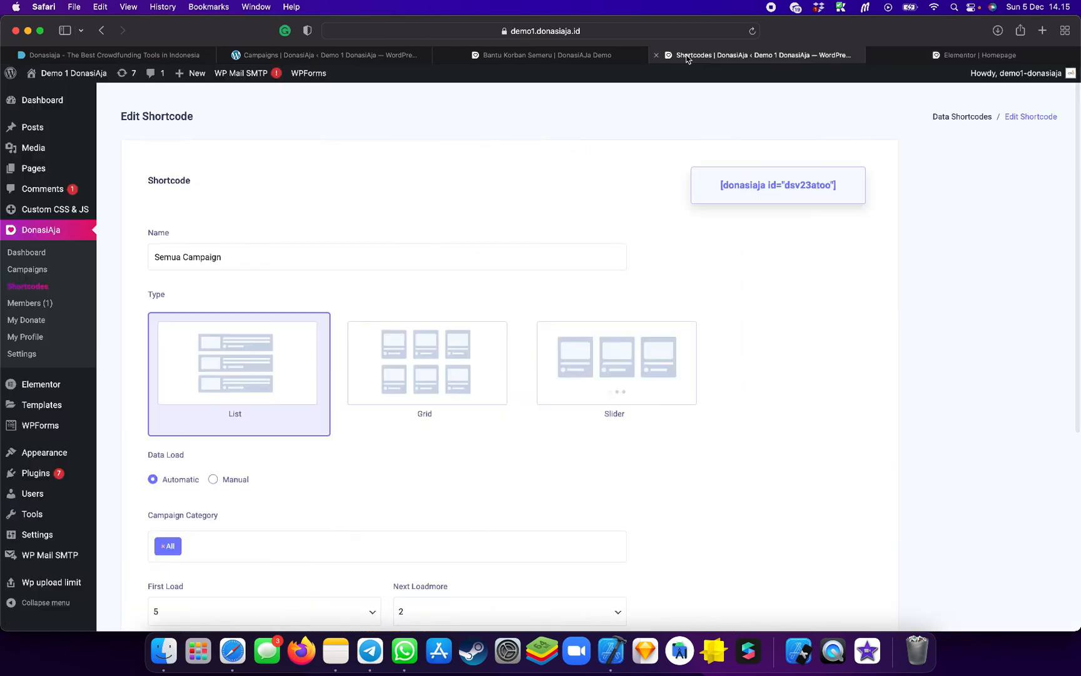
# Set the "Semua Campaign" shortcode's type to Grid and save the update
pyautogui.scroll(-2, 642, 306)
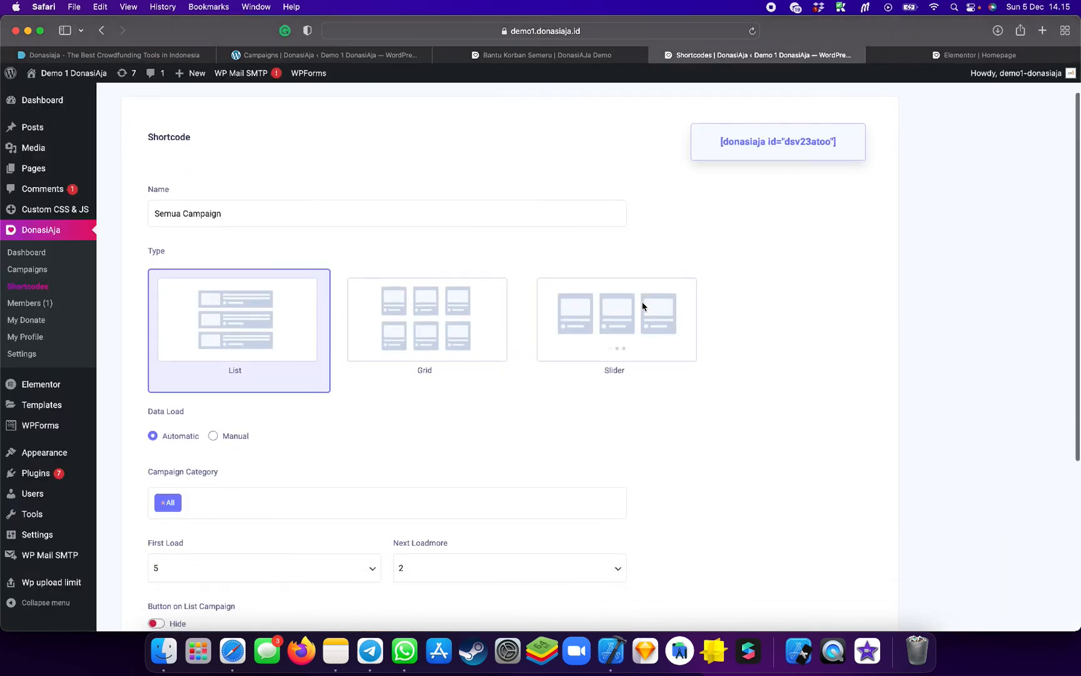
pyautogui.click(463, 310)
pyautogui.scroll(-10, 685, 447)
pyautogui.click(204, 494)
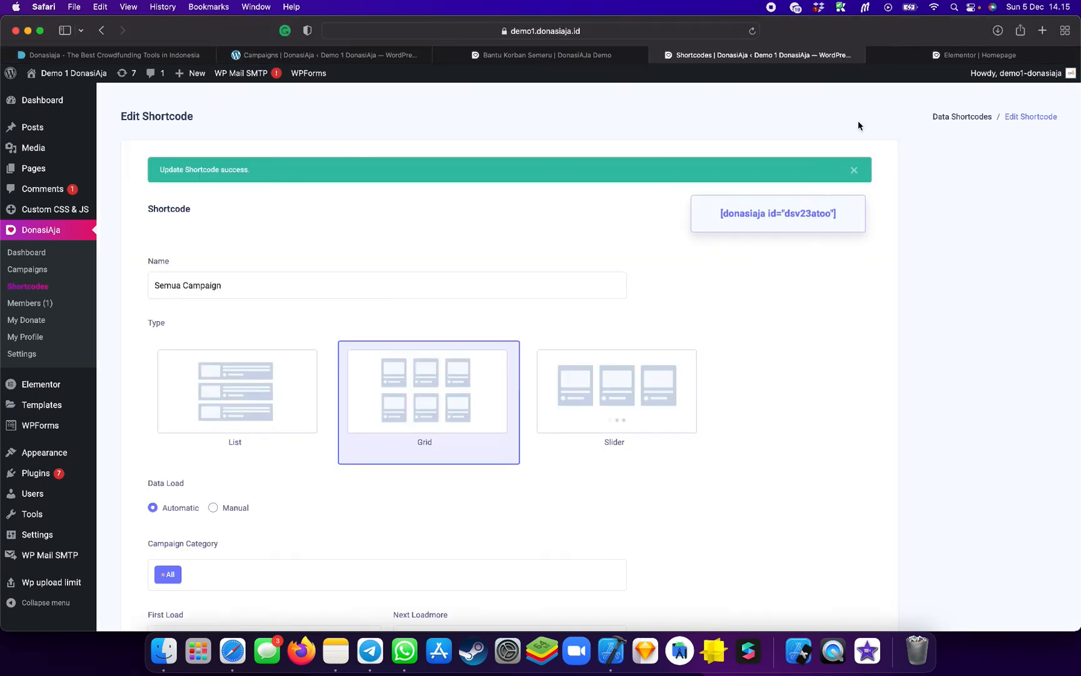
# Reload the Homepage in the Elementor editor and examine how the campaigns are laid out as a grid
pyautogui.click(976, 55)
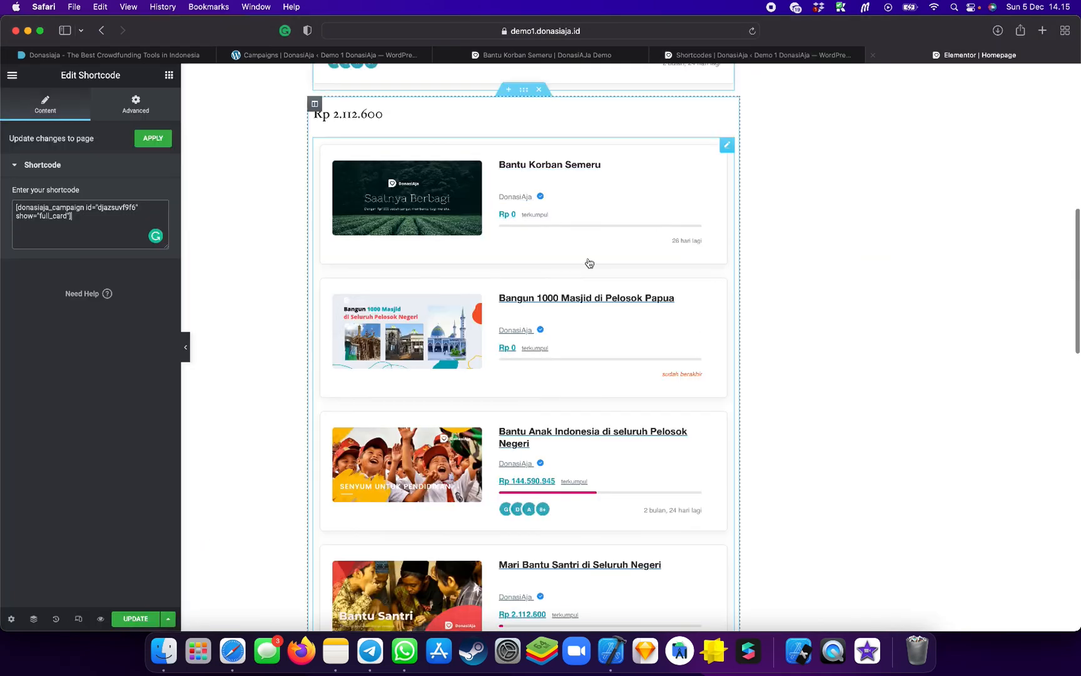
pyautogui.click(593, 303)
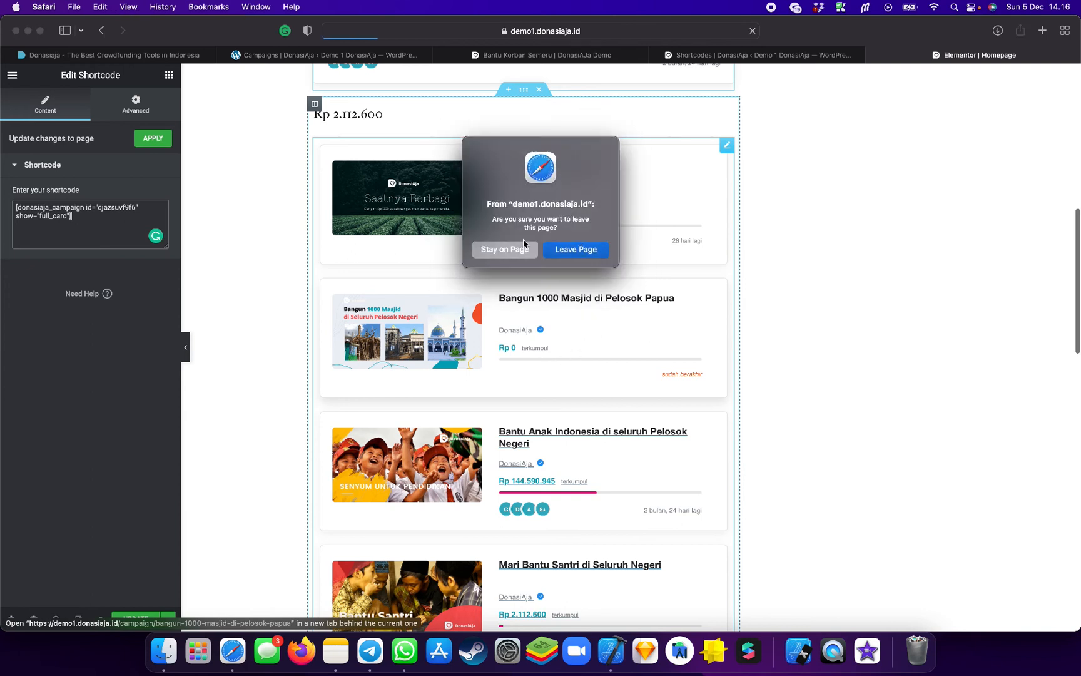
pyautogui.click(507, 251)
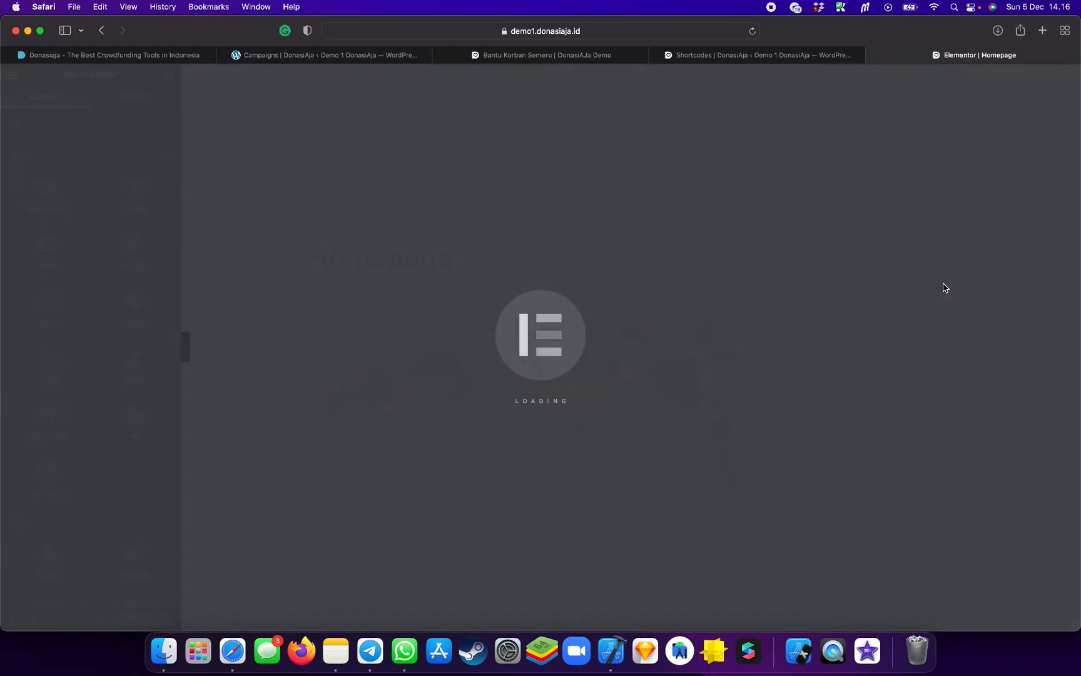
pyautogui.scroll(-5, 943, 282)
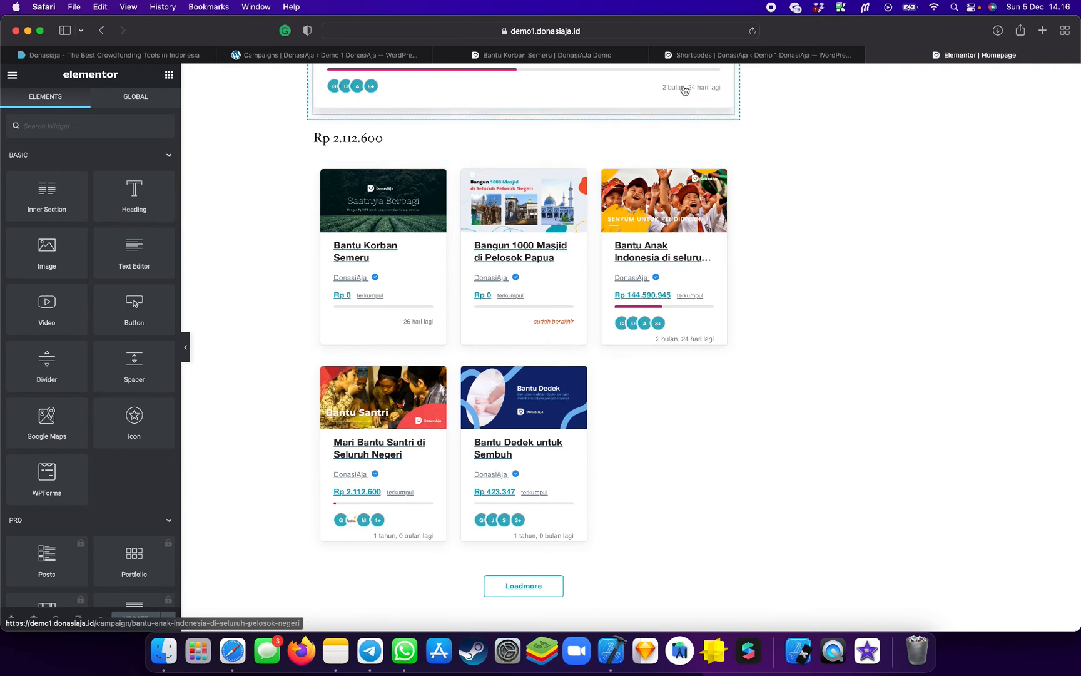
# Set the "Semua Campaign" shortcode's type to Slider and save the update
pyautogui.click(684, 56)
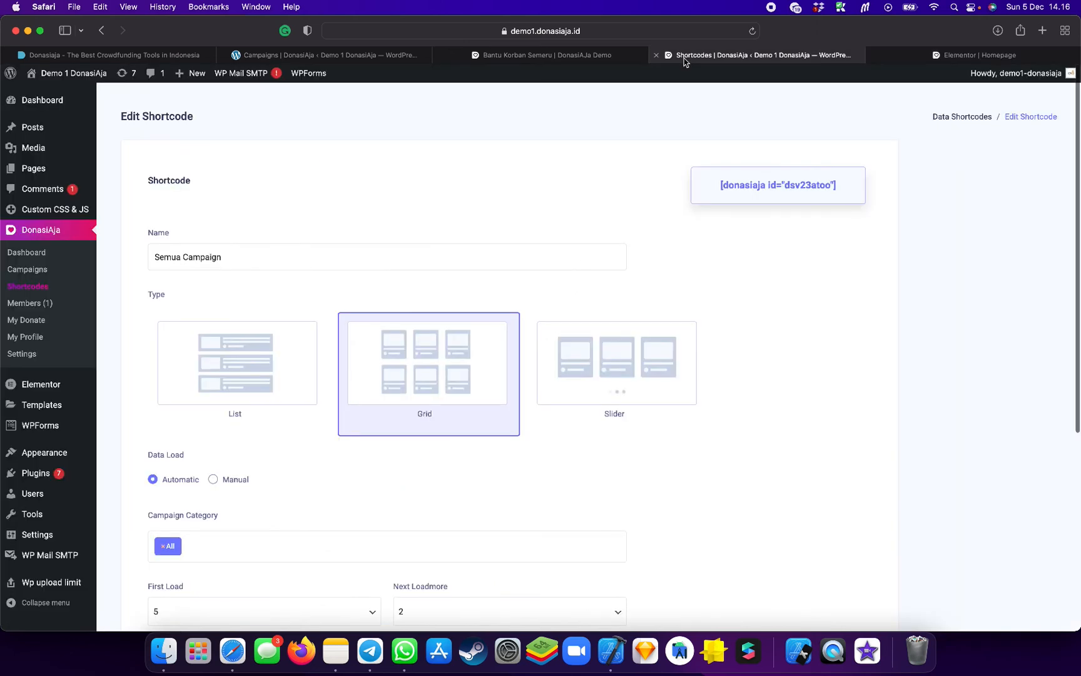
pyautogui.click(632, 371)
pyautogui.scroll(-5, 777, 423)
pyautogui.click(183, 494)
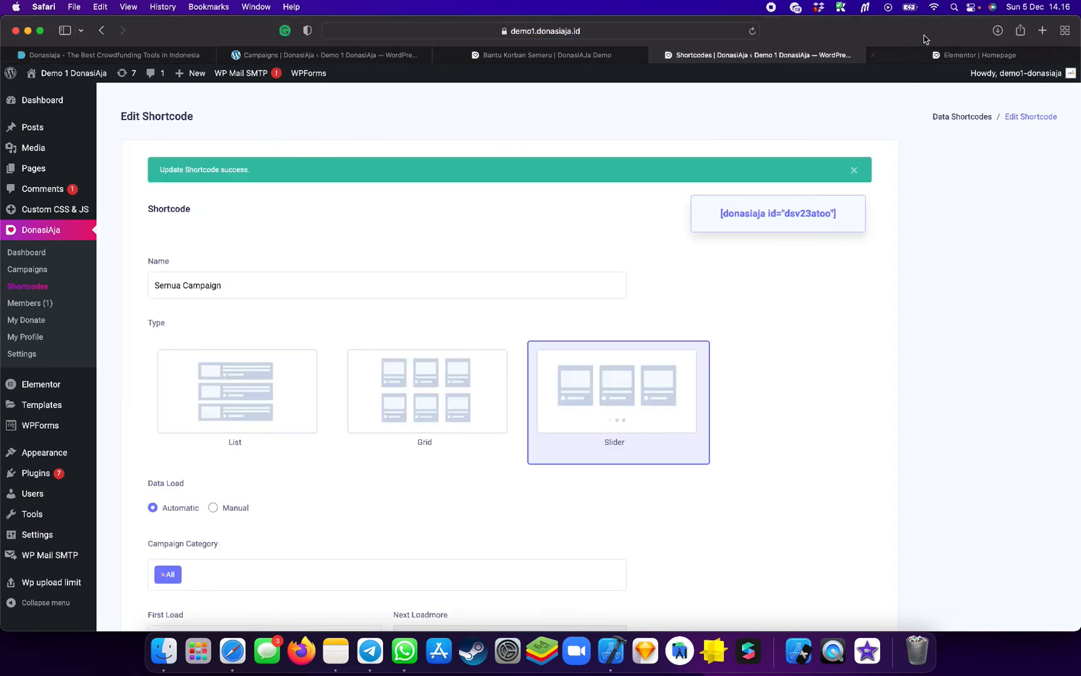
# Reload the Homepage in the Elementor editor and examine how the slider type is rendered there
pyautogui.click(923, 55)
pyautogui.press('super+r')
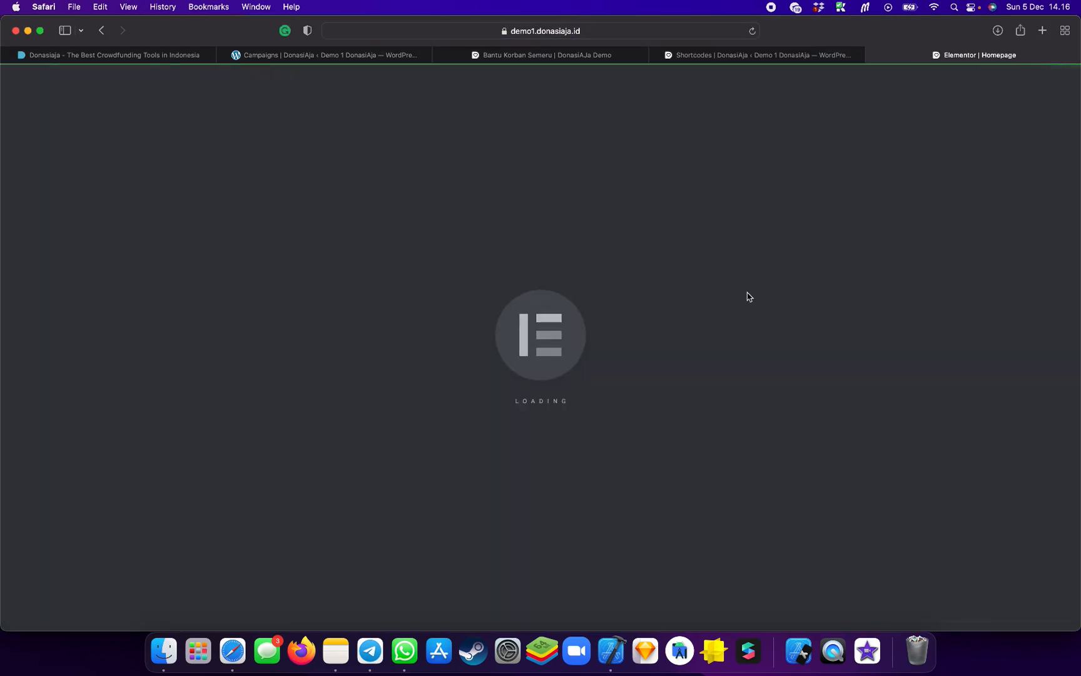
pyautogui.scroll(-10, 749, 297)
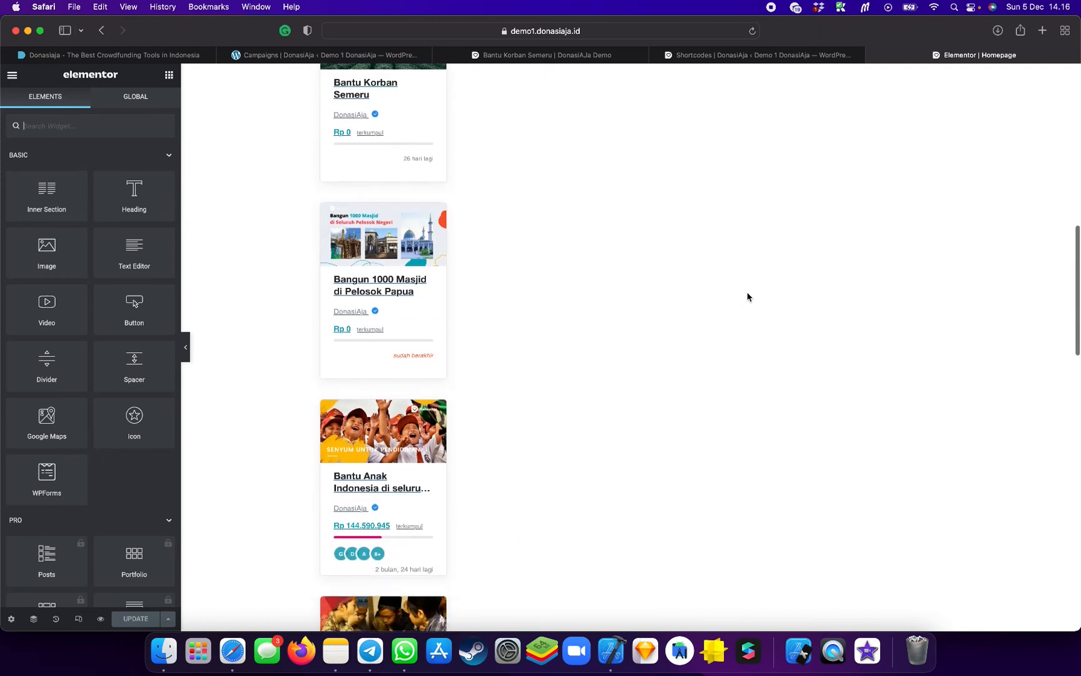
pyautogui.scroll(1, 747, 296)
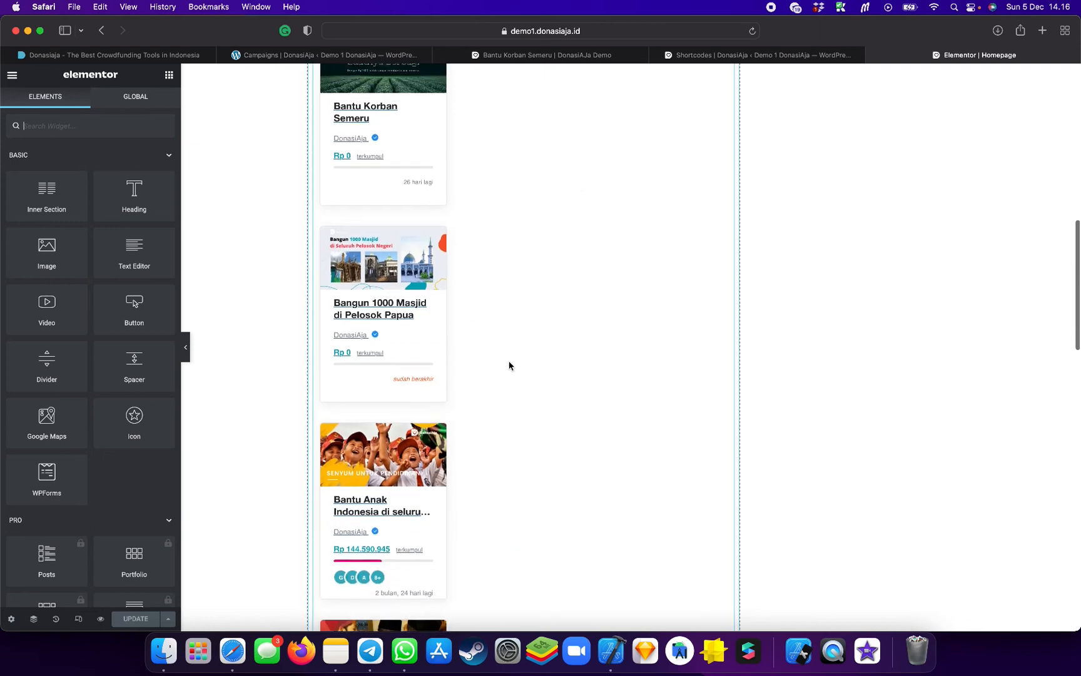
pyautogui.scroll(5, 509, 366)
pyautogui.scroll(-2, 509, 366)
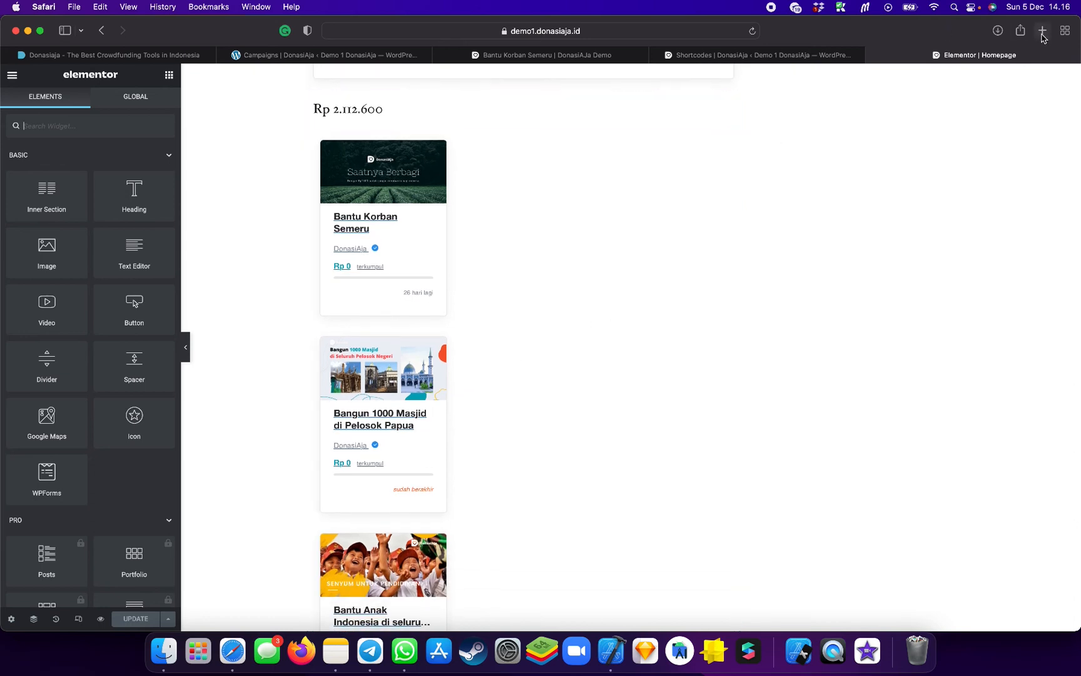
# Open the published Homepage in a new tab from the WordPress Pages list
pyautogui.click(379, 55)
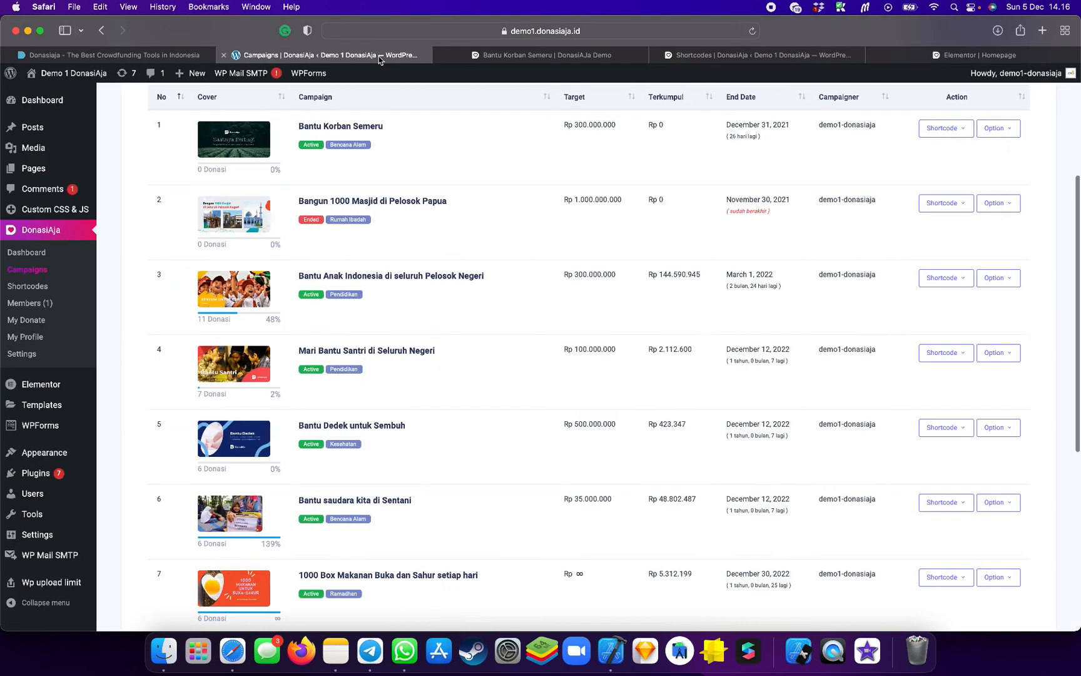
pyautogui.click(37, 169)
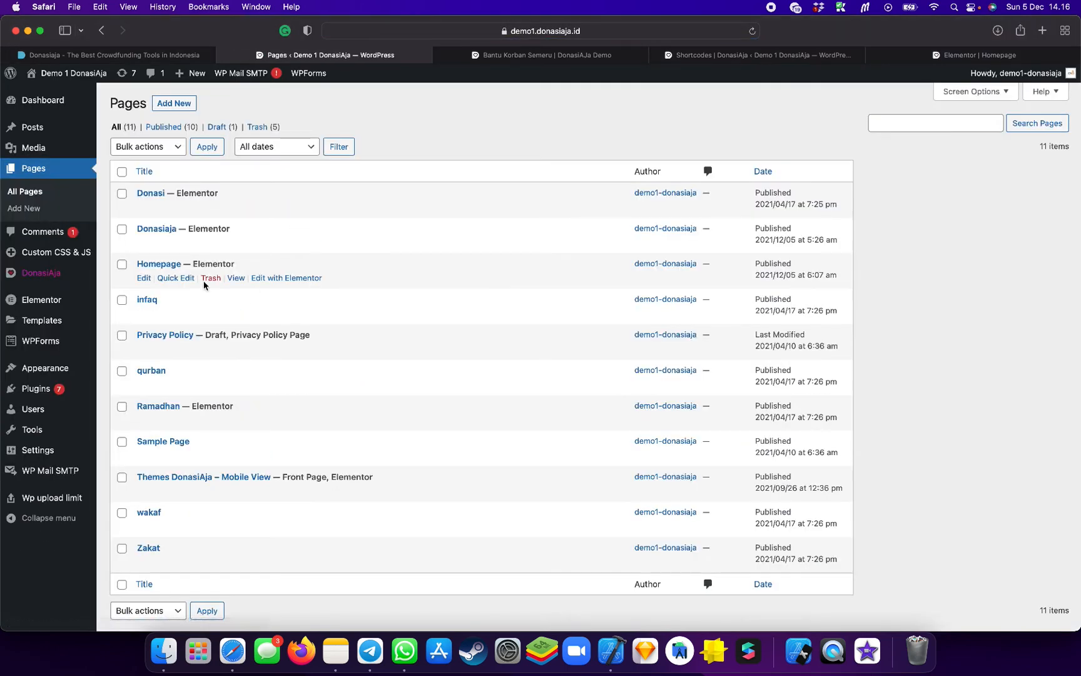
pyautogui.keyDown('super'); pyautogui.click(231, 277); pyautogui.keyUp('super')
pyautogui.click(976, 55)
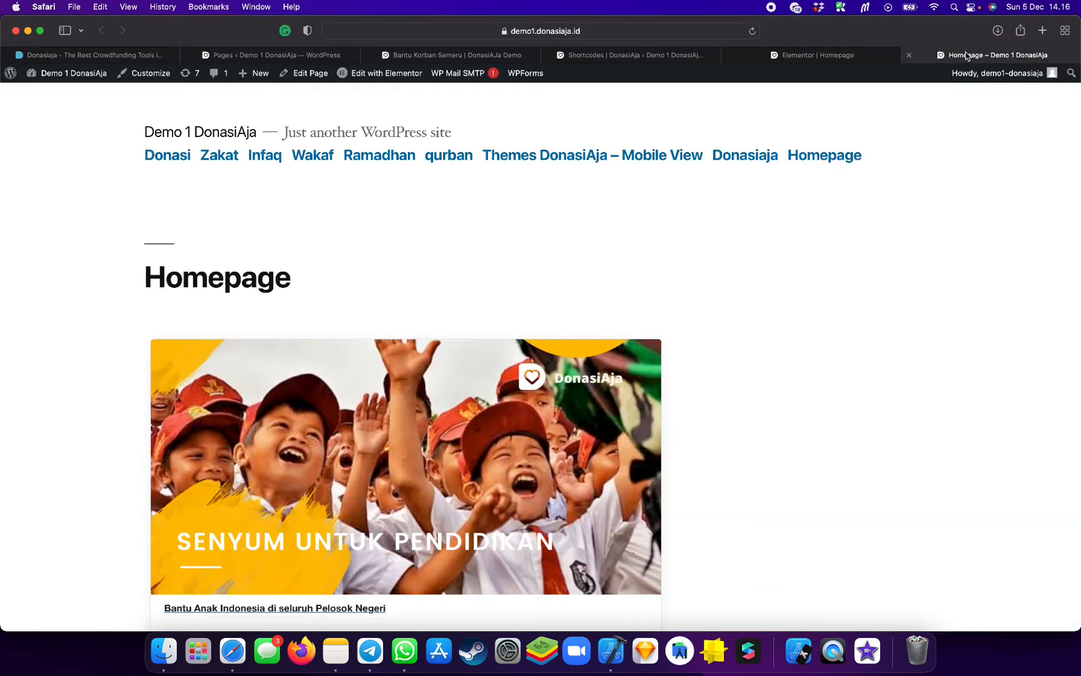
# Page through the campaign slider on the published Homepage, return to its first slide and review the campaign card above
pyautogui.scroll(-5, 673, 374)
pyautogui.scroll(-2, 675, 374)
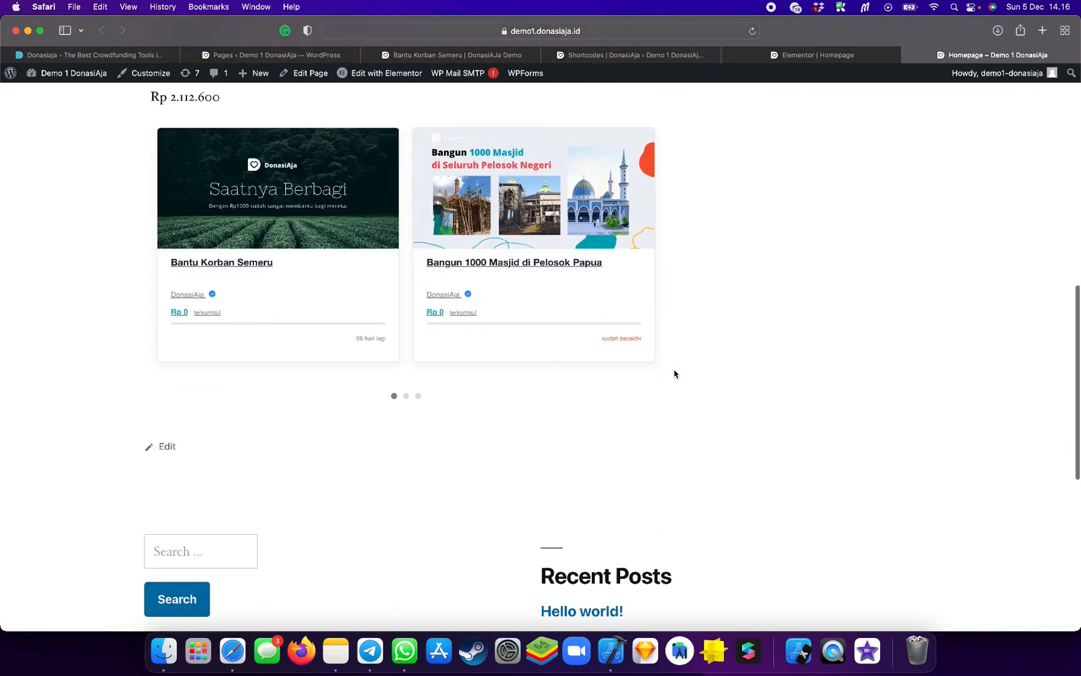
pyautogui.click(405, 395)
pyautogui.click(417, 395)
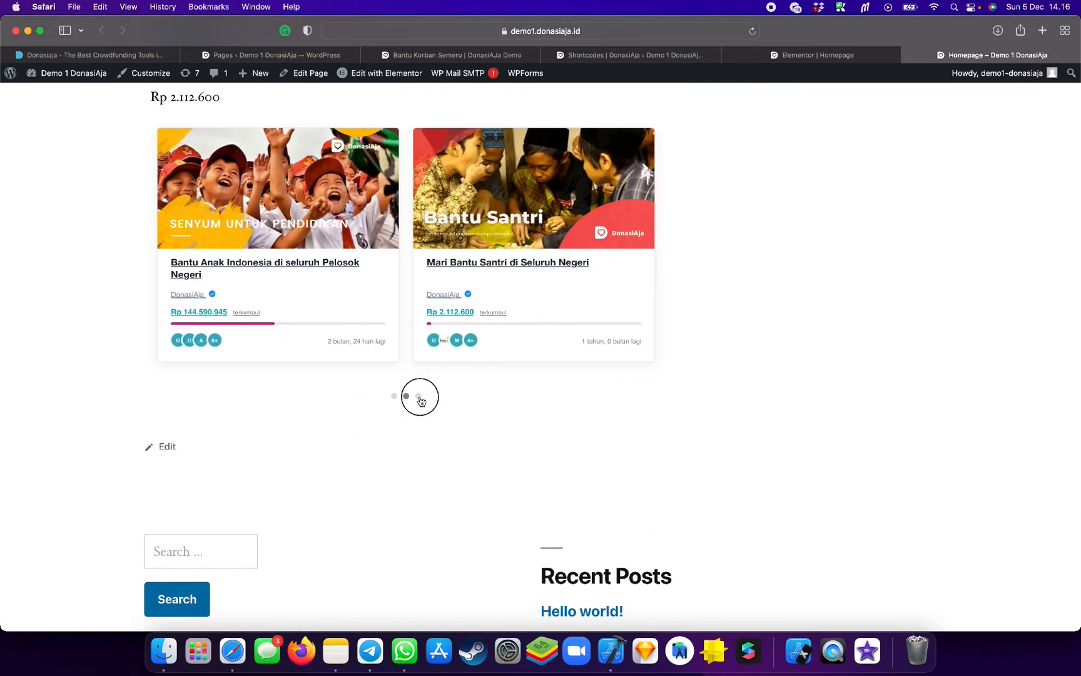
pyautogui.click(394, 396)
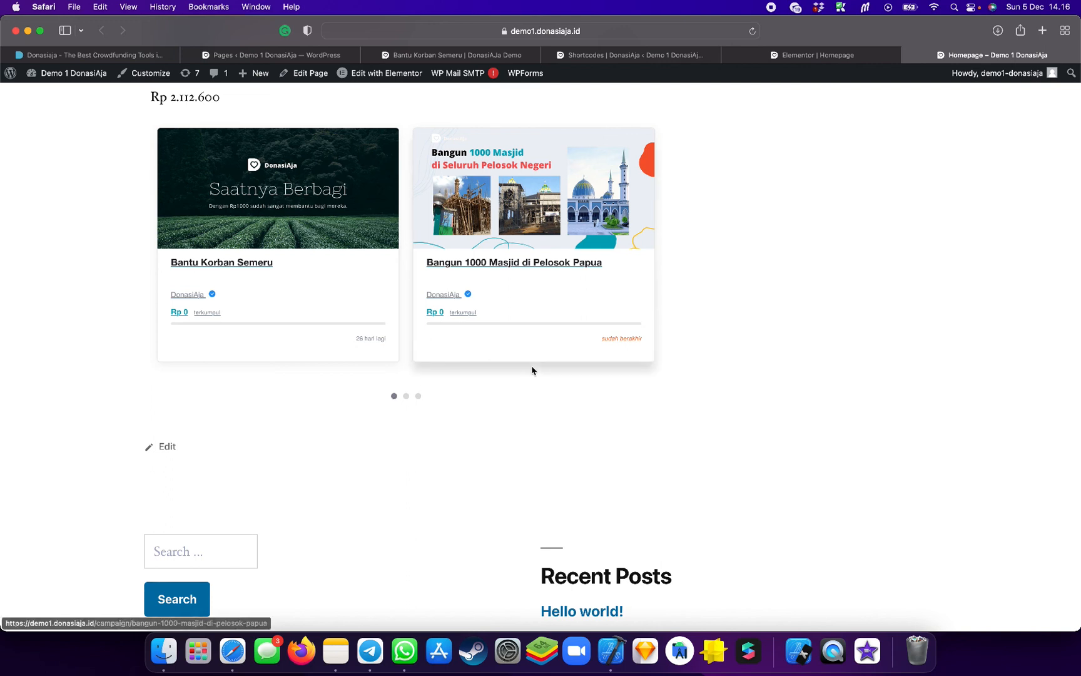
pyautogui.scroll(10, 531, 369)
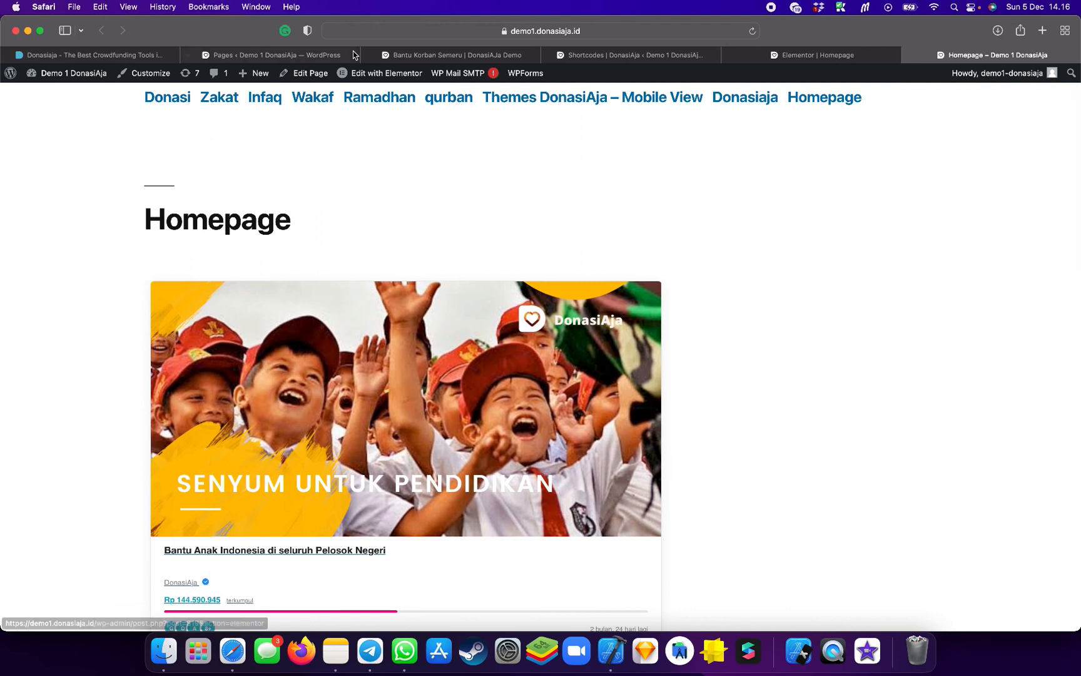
pyautogui.click(403, 55)
pyautogui.click(326, 55)
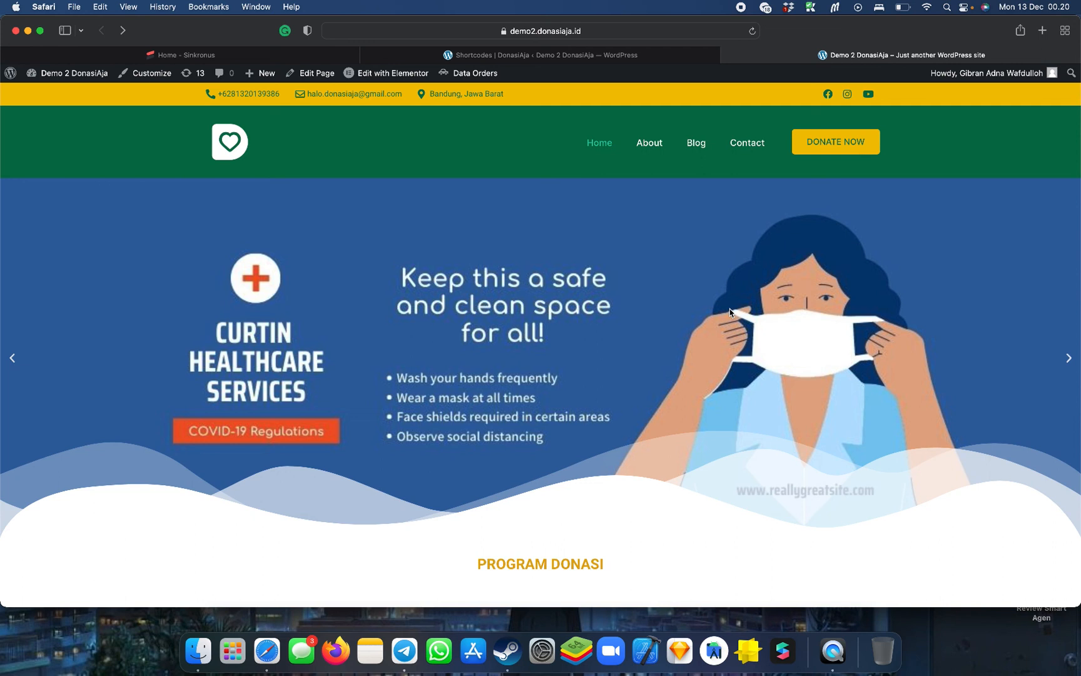
# Open the "grid" shortcode for editing from the DonasiAja shortcodes list
pyautogui.scroll(-10, 729, 308)
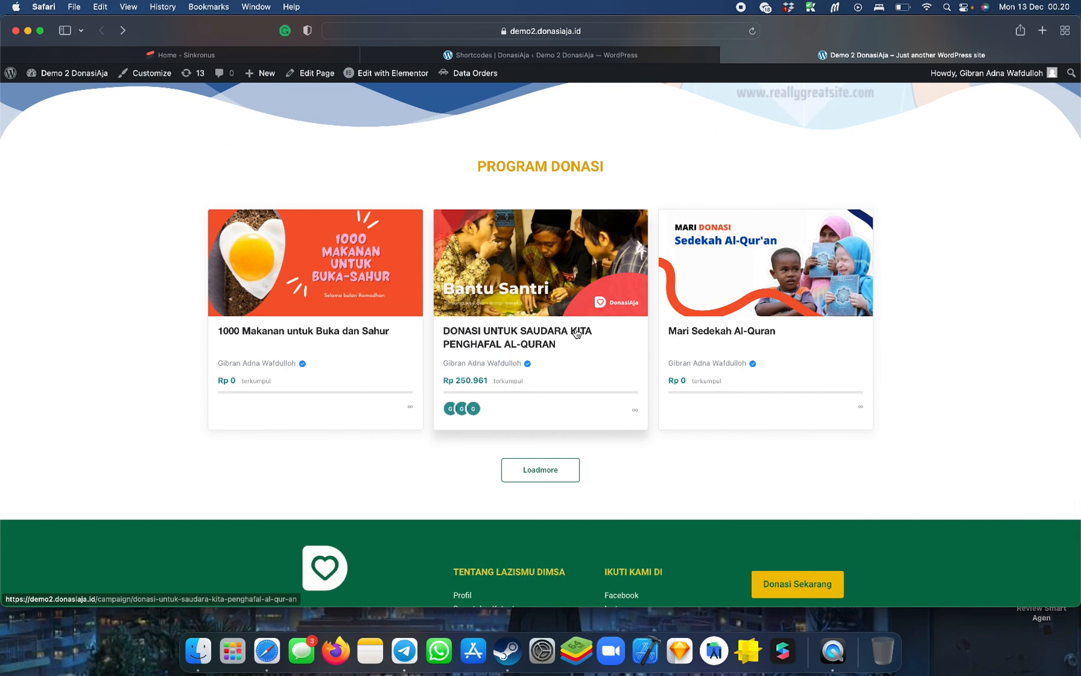
pyautogui.click(401, 55)
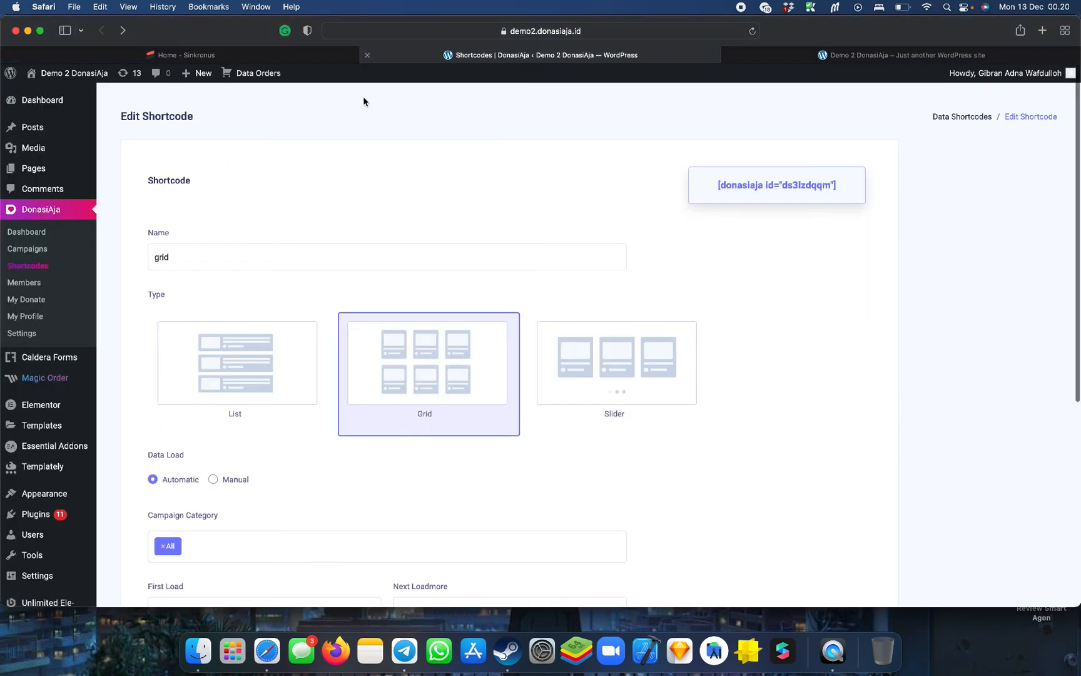
pyautogui.click(28, 249)
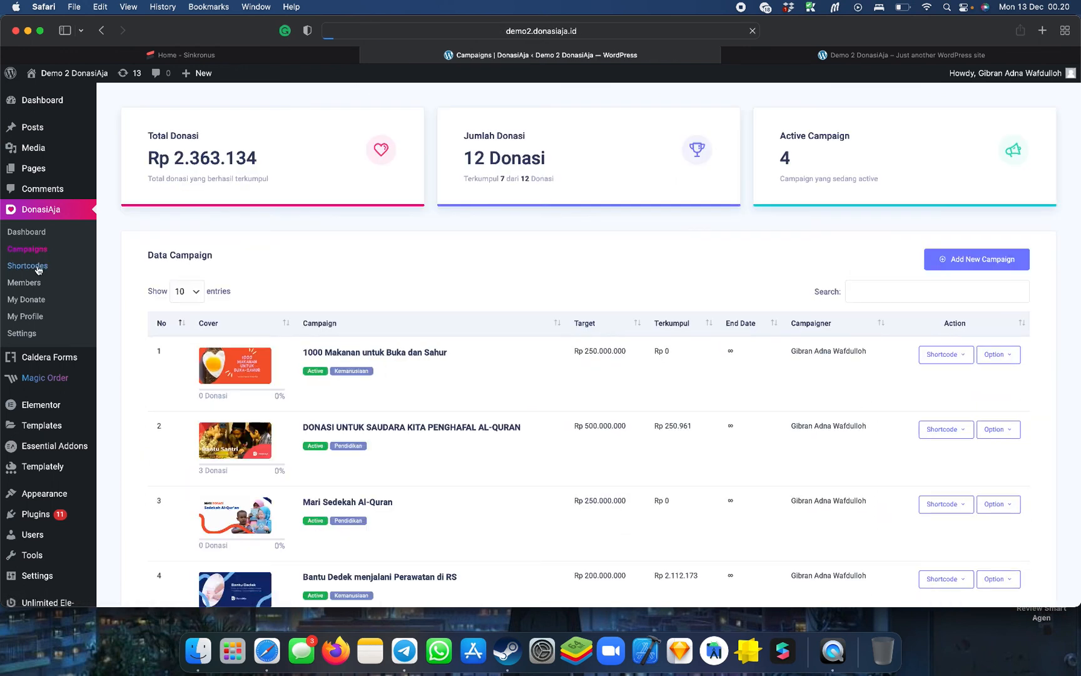
pyautogui.click(27, 266)
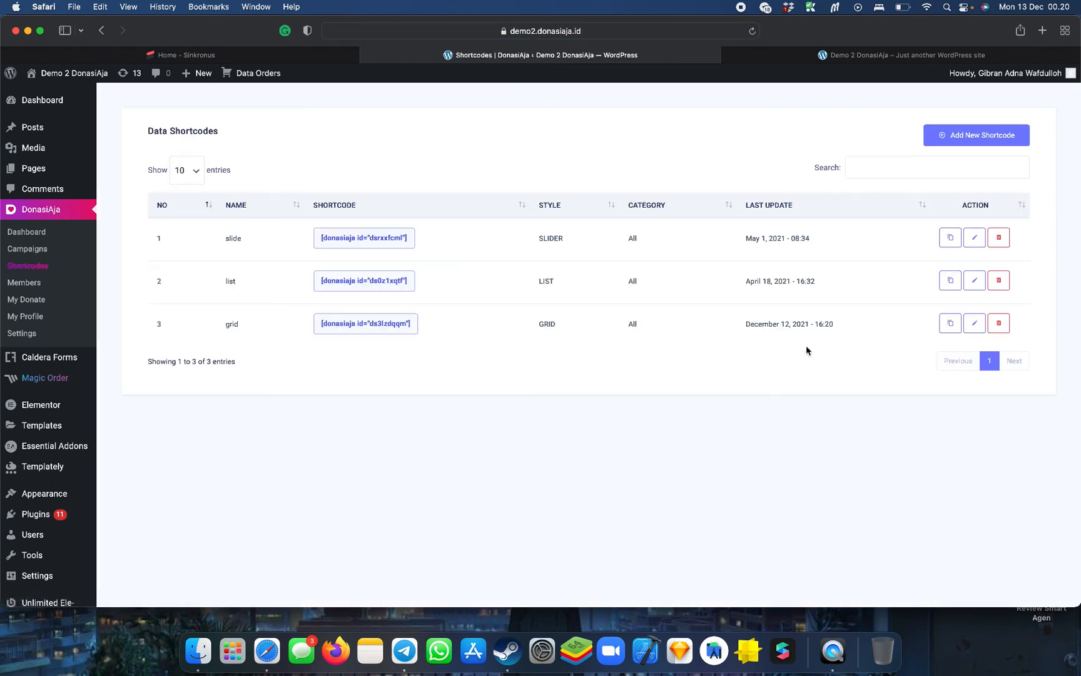
pyautogui.click(974, 323)
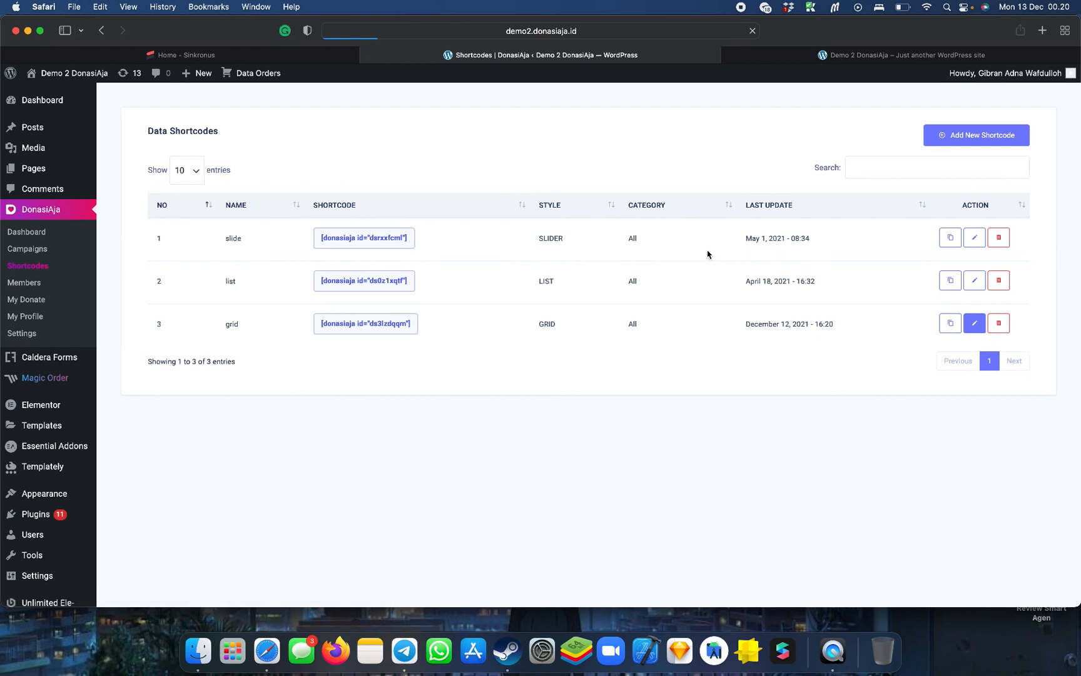
# Switch the "grid" shortcode's data load to Manual
pyautogui.scroll(-5, 707, 254)
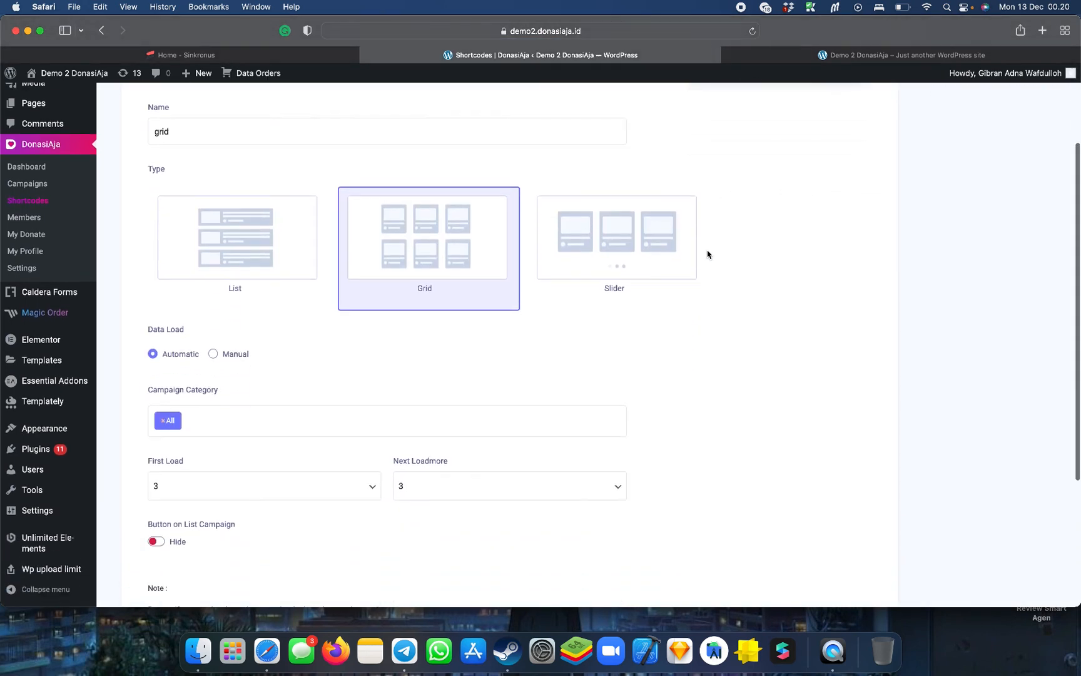
pyautogui.scroll(-3, 707, 254)
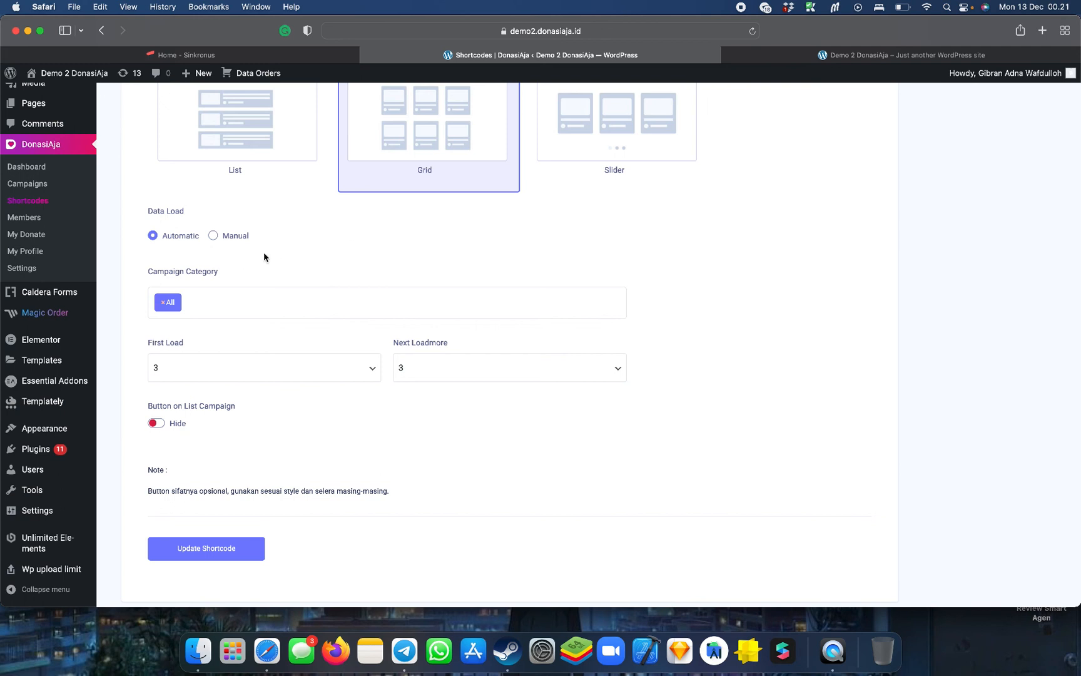
pyautogui.click(230, 238)
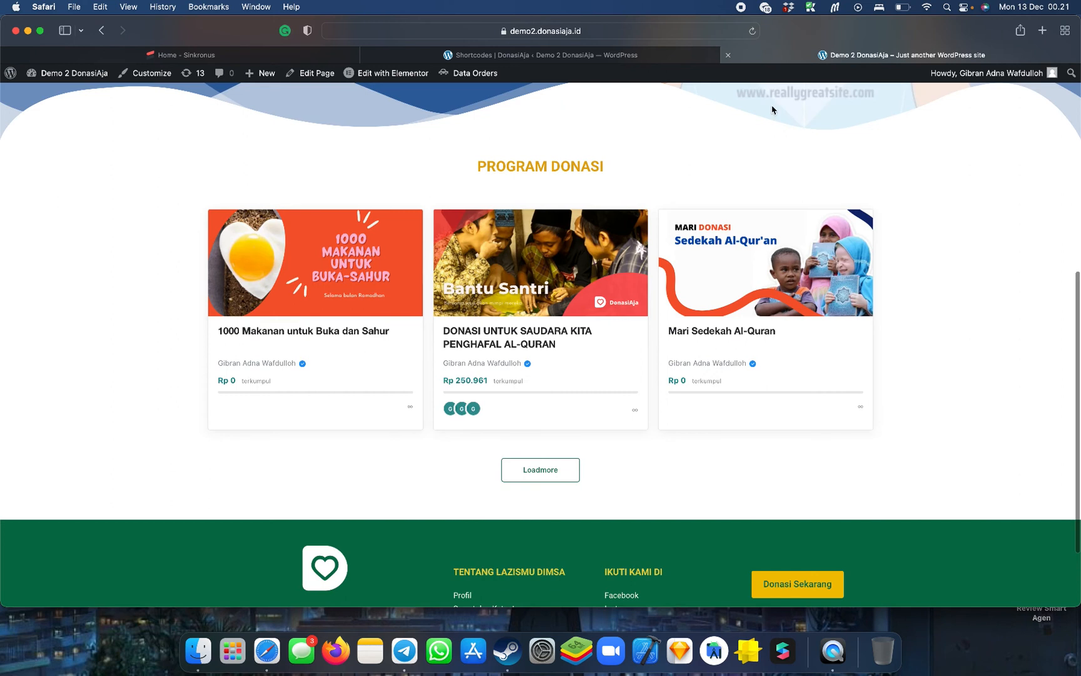
# Load more campaigns under Program Donasi on the published homepage and review the campaign order
pyautogui.click(735, 55)
pyautogui.scroll(1, 729, 226)
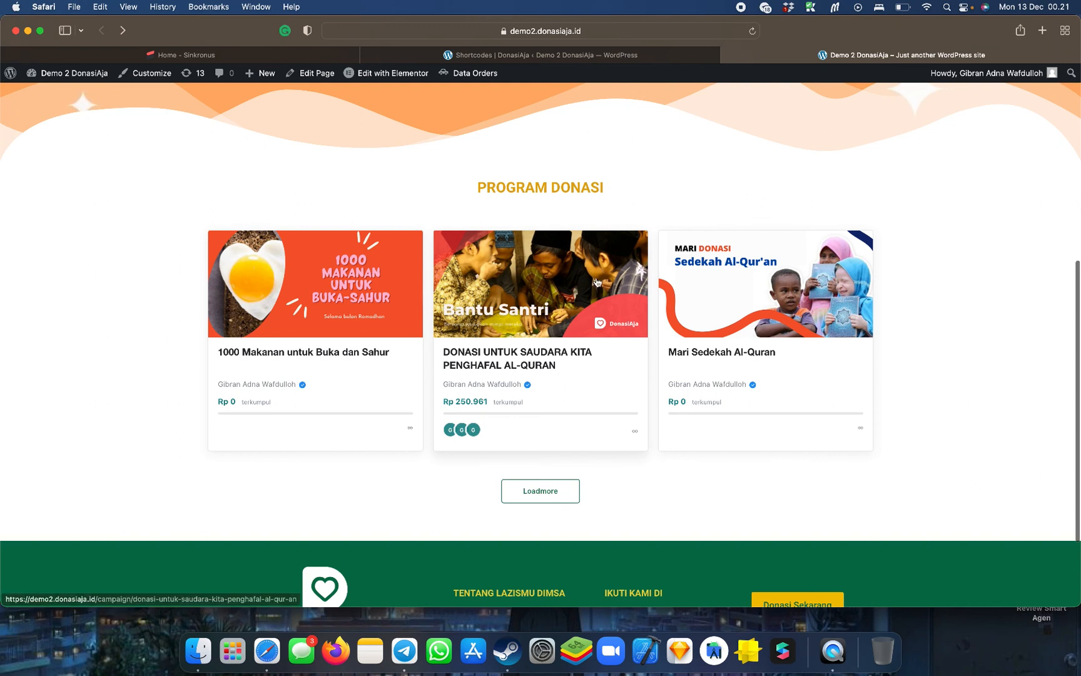
pyautogui.click(529, 494)
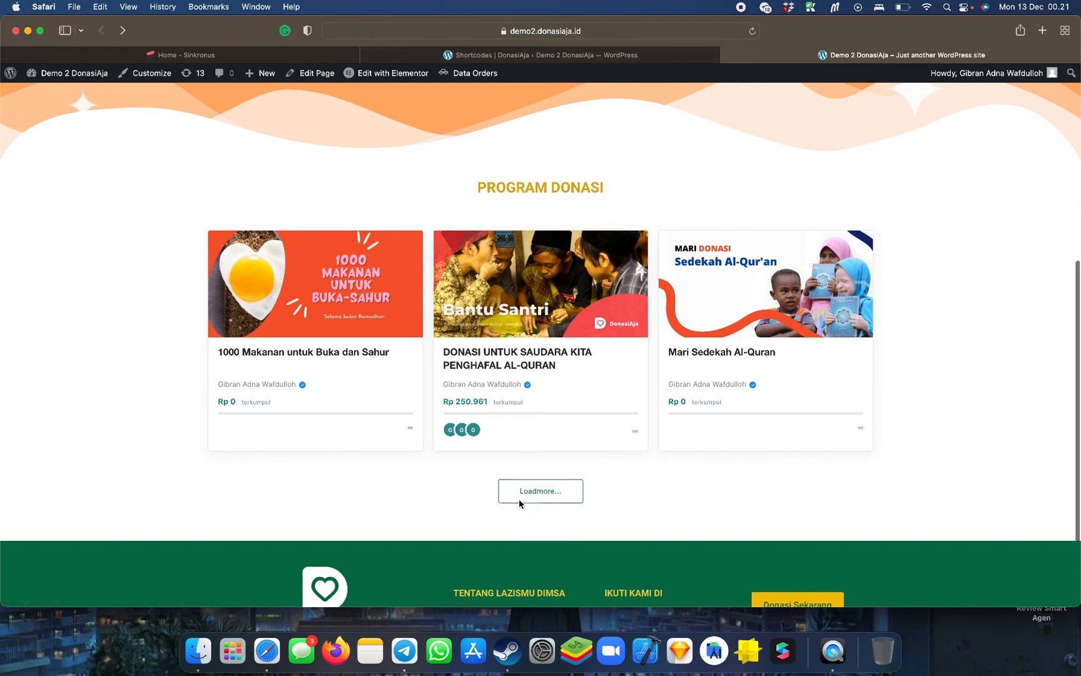
pyautogui.scroll(-5, 683, 419)
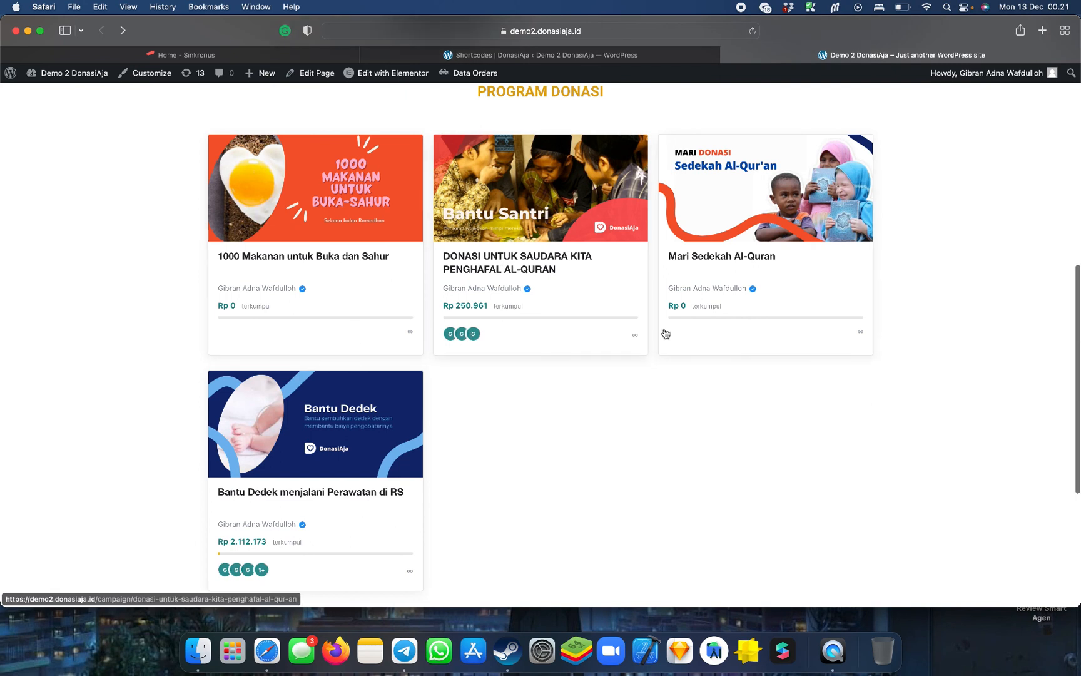
# Add the campaigns Mari Sedekah Al-Quran, DONASI UNTUK SAUDARA KITA PENGHAFAL AL-QURAN and 1000 Makanan untuk Buka dan Sahur to the grid shortcode
pyautogui.click(626, 56)
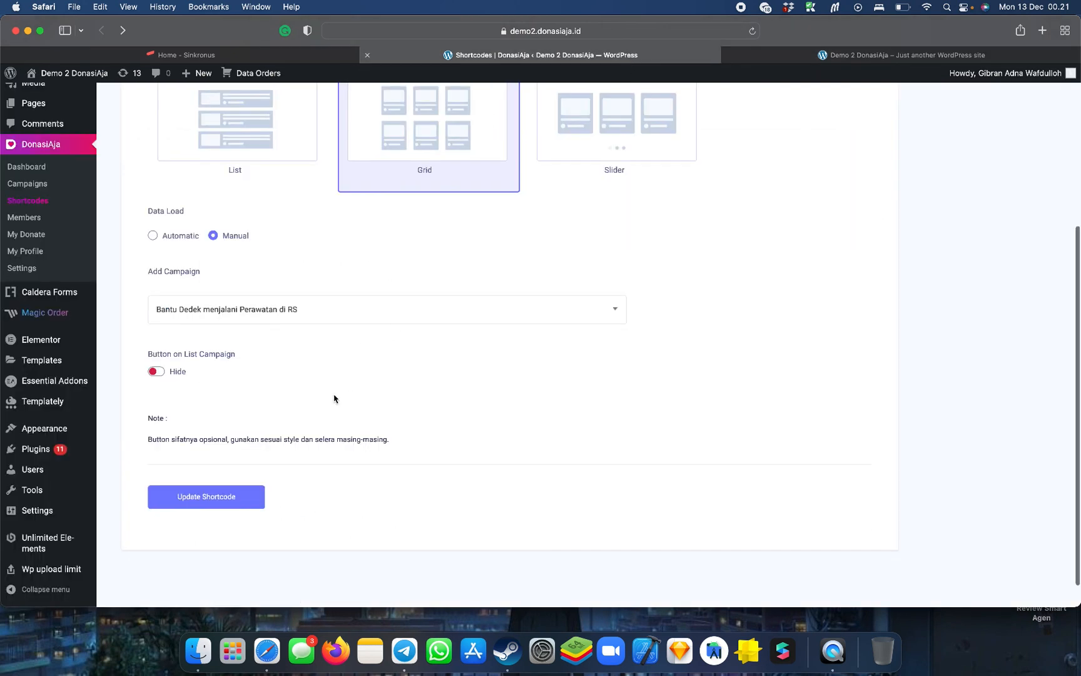
pyautogui.scroll(2, 316, 303)
pyautogui.scroll(-3, 316, 302)
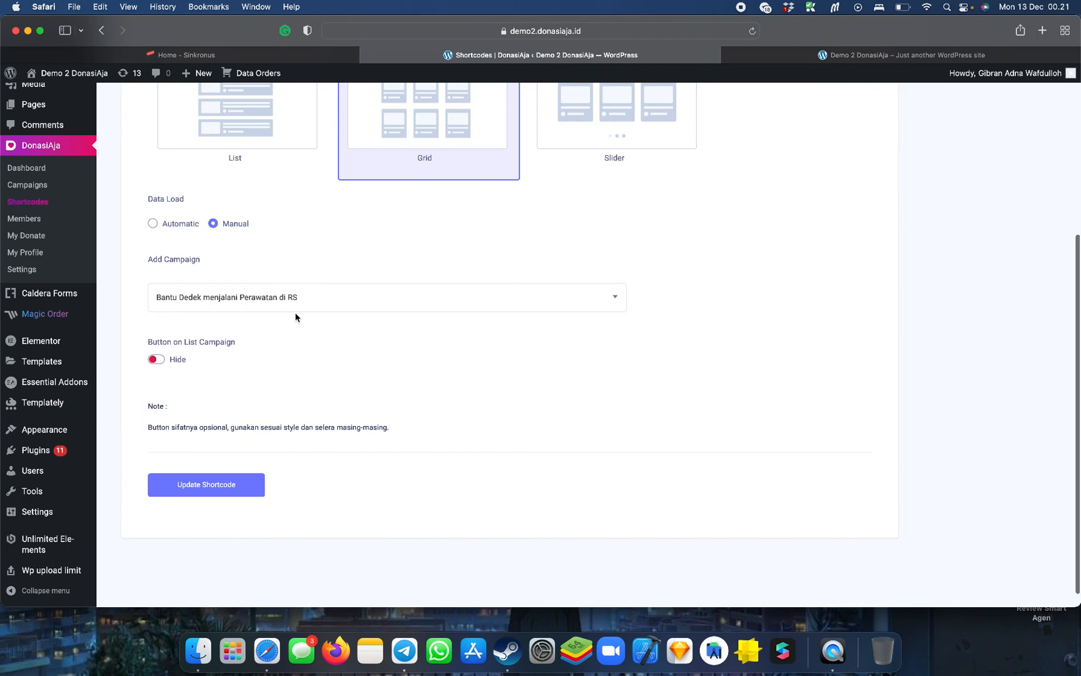
pyautogui.click(292, 298)
pyautogui.click(230, 385)
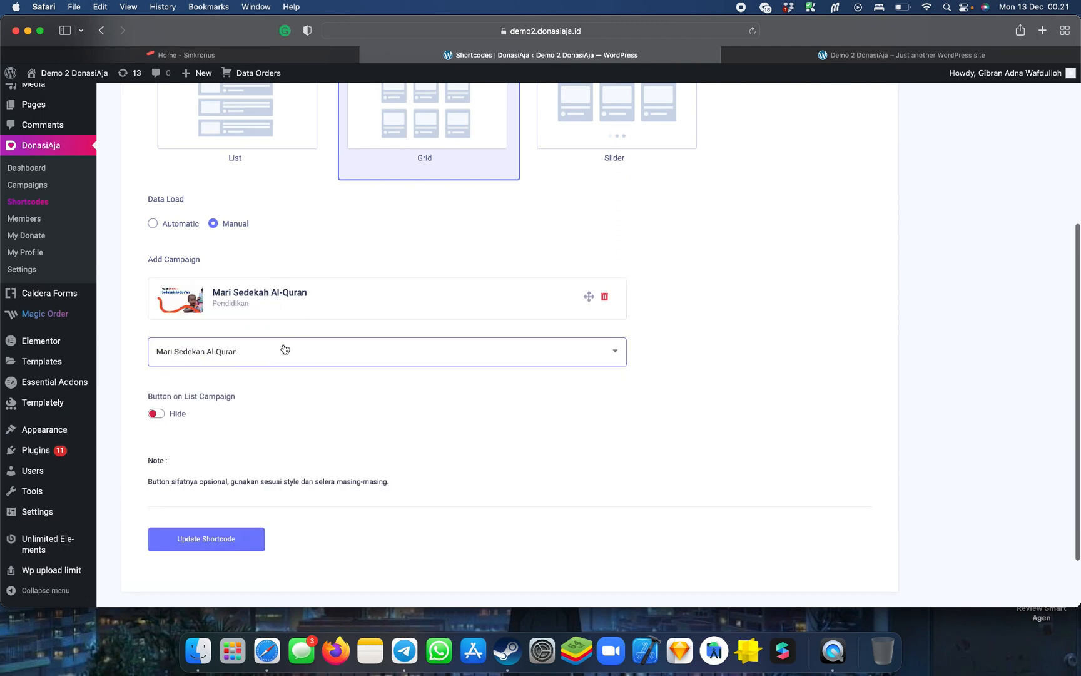
pyautogui.click(285, 351)
pyautogui.click(226, 464)
pyautogui.click(244, 405)
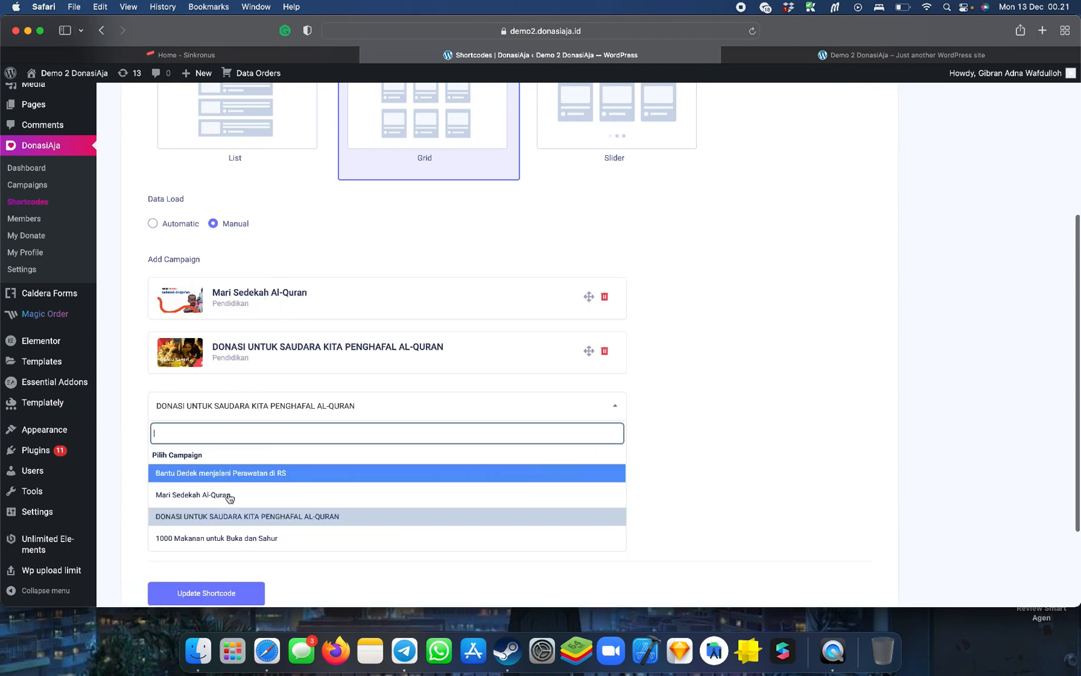
pyautogui.click(217, 537)
# Match the homepage order: 1000 Makanan untuk Buka dan Sahur first, DONASI UNTUK SAUDARA KITA PENGHAFAL AL-QURAN second, Mari Sedekah Al-Quran third
pyautogui.moveTo(262, 395); pyautogui.dragTo(267, 283)
pyautogui.click(781, 55)
pyautogui.click(653, 56)
pyautogui.moveTo(325, 367); pyautogui.dragTo(292, 417)
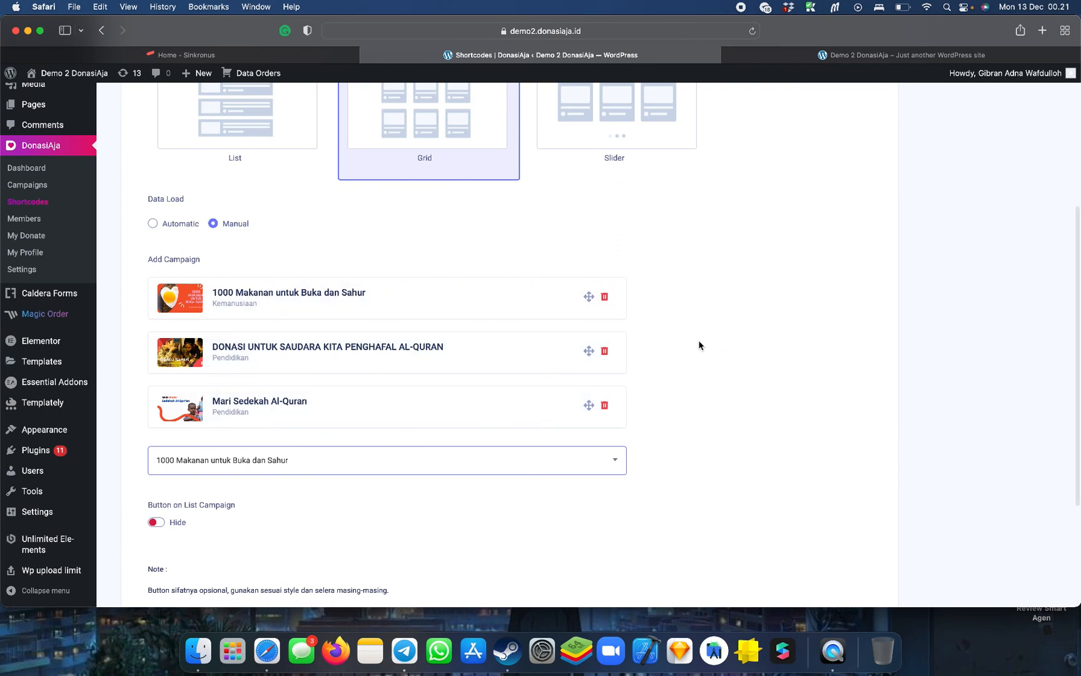
# Reorder the campaigns to DONASI UNTUK SAUDARA KITA PENGHAFAL AL-QURAN, Mari Sedekah Al-Quran, 1000 Makanan untuk Buka dan Sahur, and update the shortcode
pyautogui.scroll(2, 698, 340)
pyautogui.scroll(-4, 699, 345)
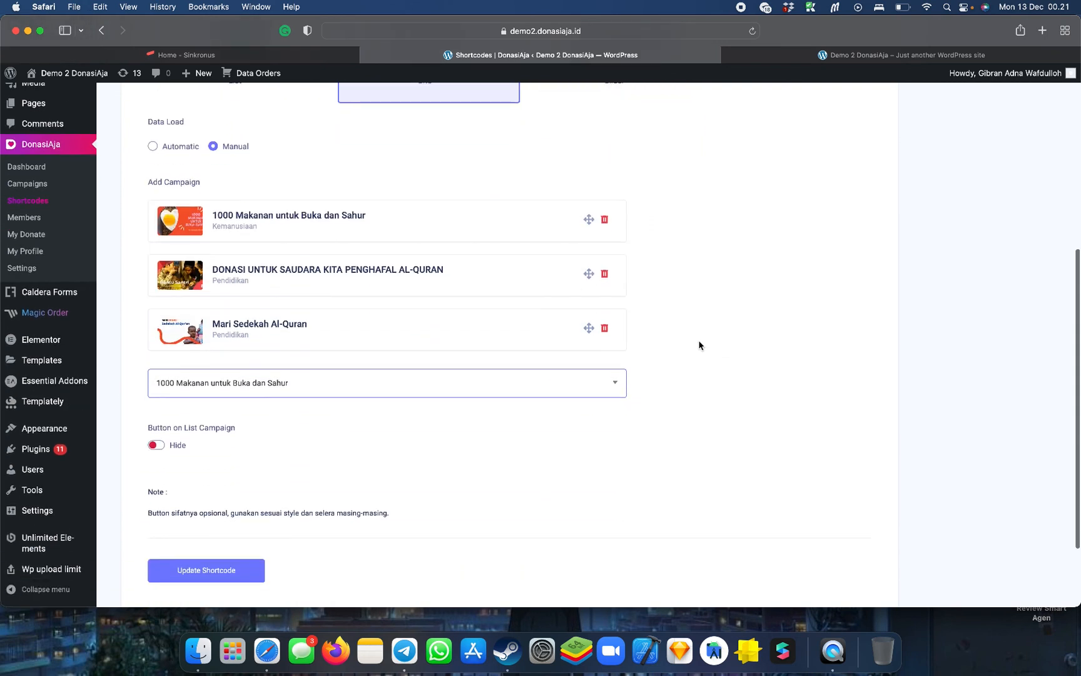
pyautogui.moveTo(340, 280); pyautogui.dragTo(329, 241)
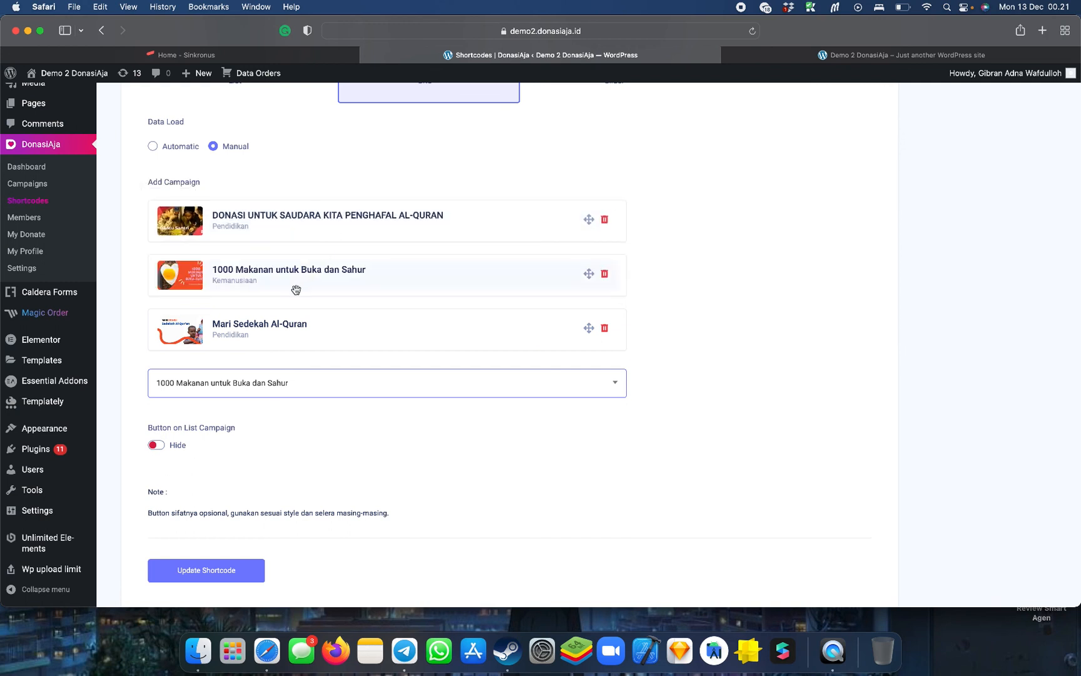
pyautogui.moveTo(292, 276); pyautogui.dragTo(292, 347)
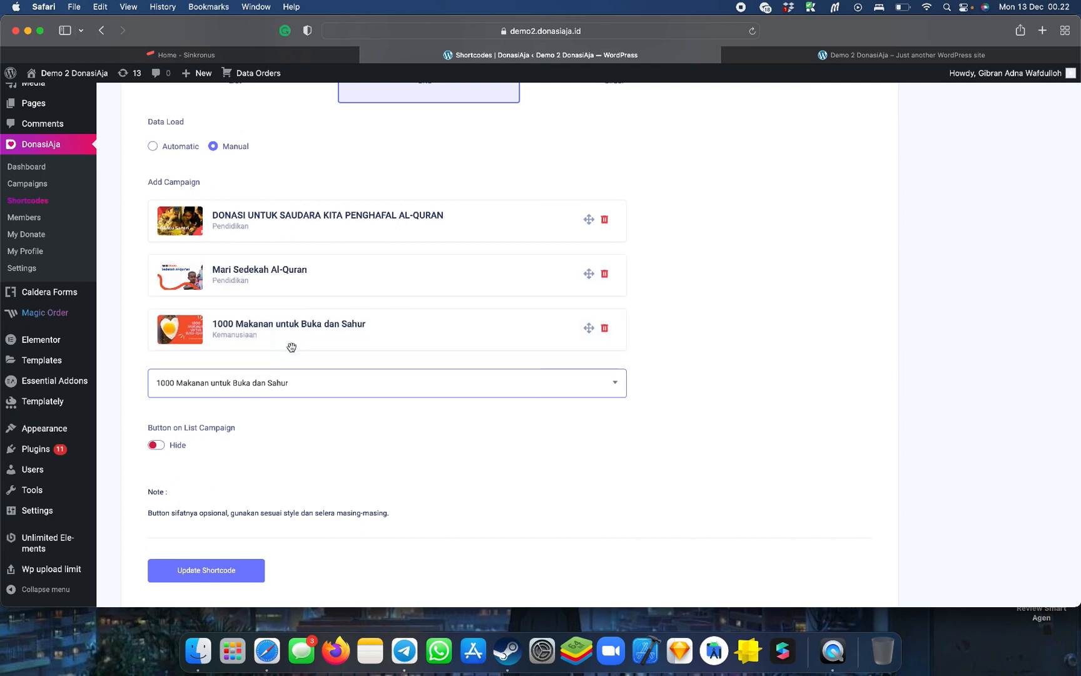
pyautogui.scroll(-3, 729, 373)
pyautogui.click(231, 473)
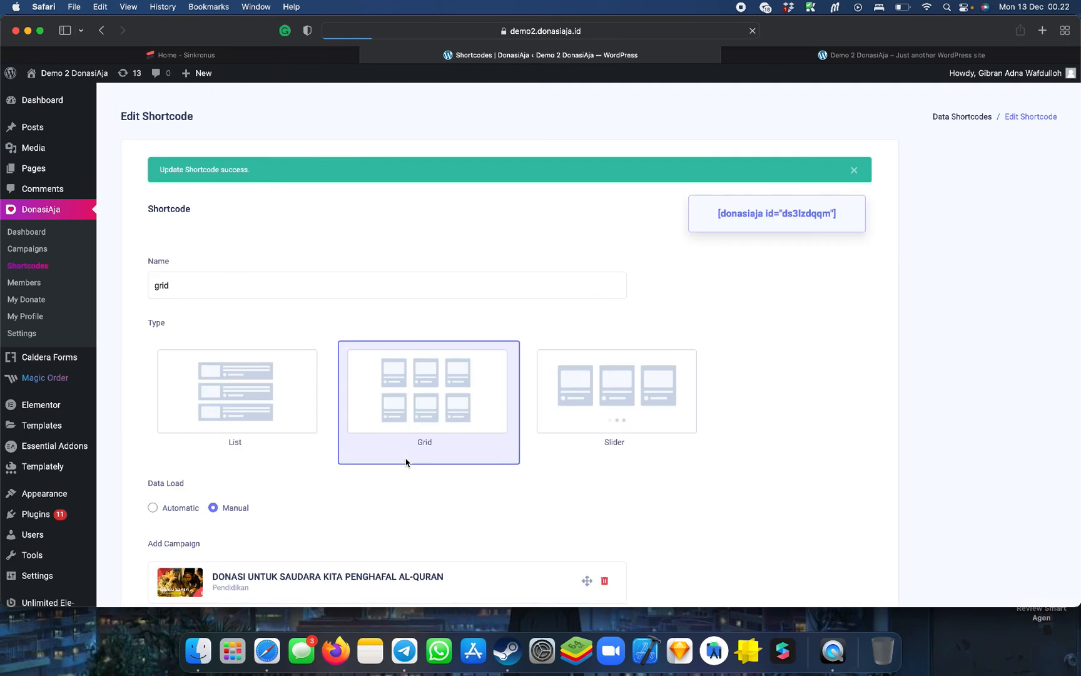
# Reload the published homepage, check the campaign order under Program Donasi and load the remaining campaigns
pyautogui.scroll(-3, 704, 468)
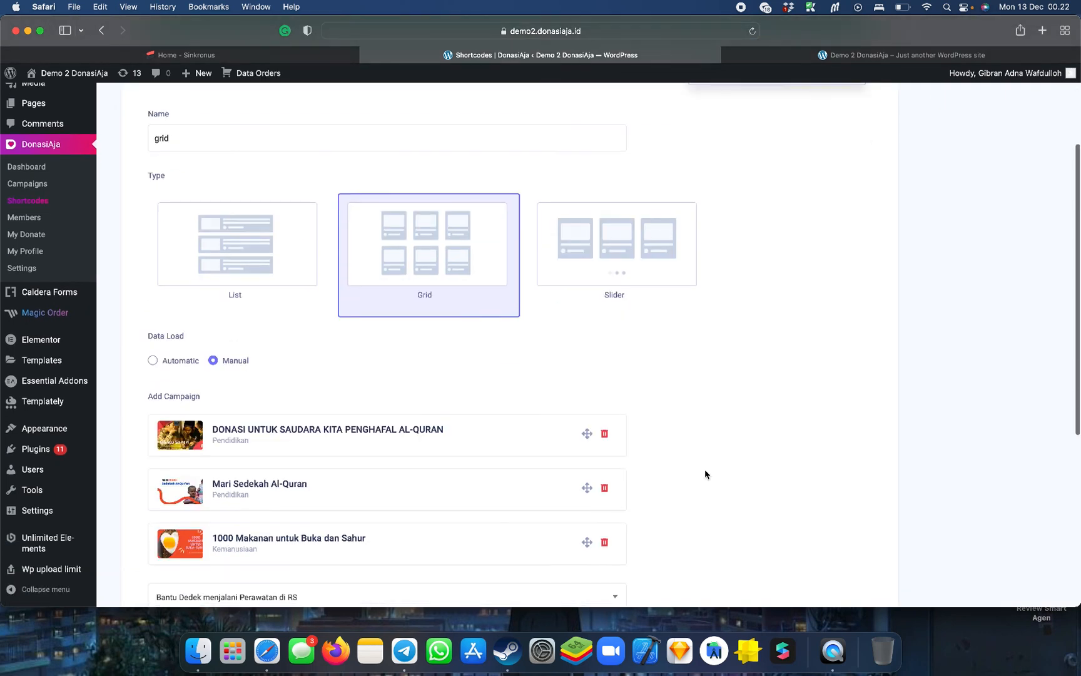
pyautogui.moveTo(500, 436); pyautogui.dragTo(502, 405)
pyautogui.click(819, 55)
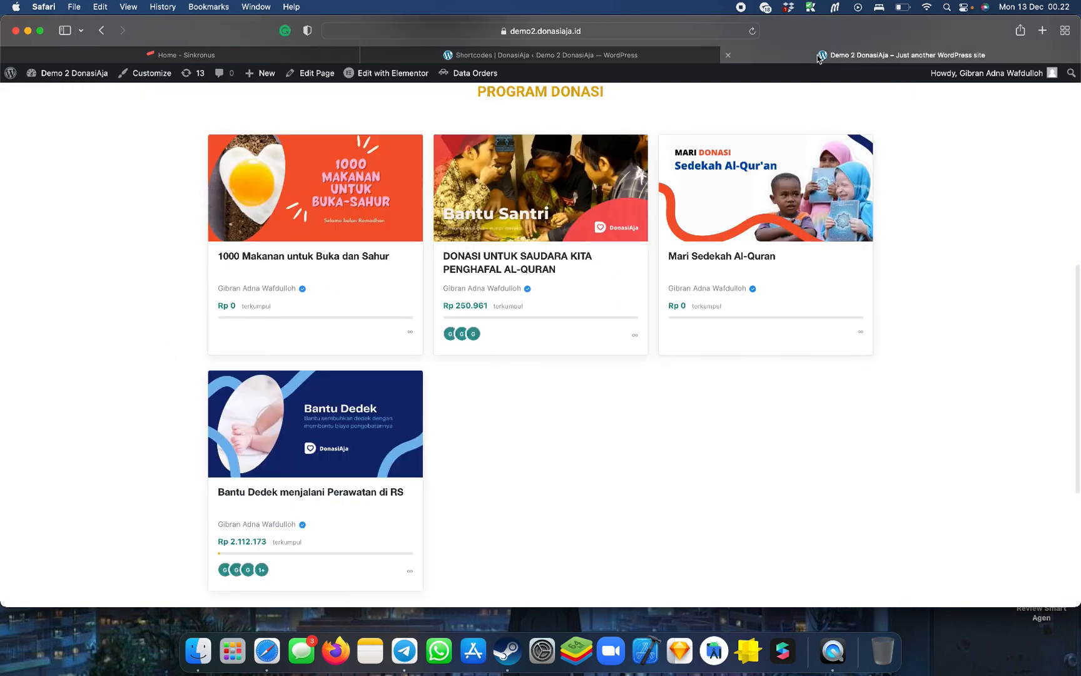
pyautogui.press('super+r')
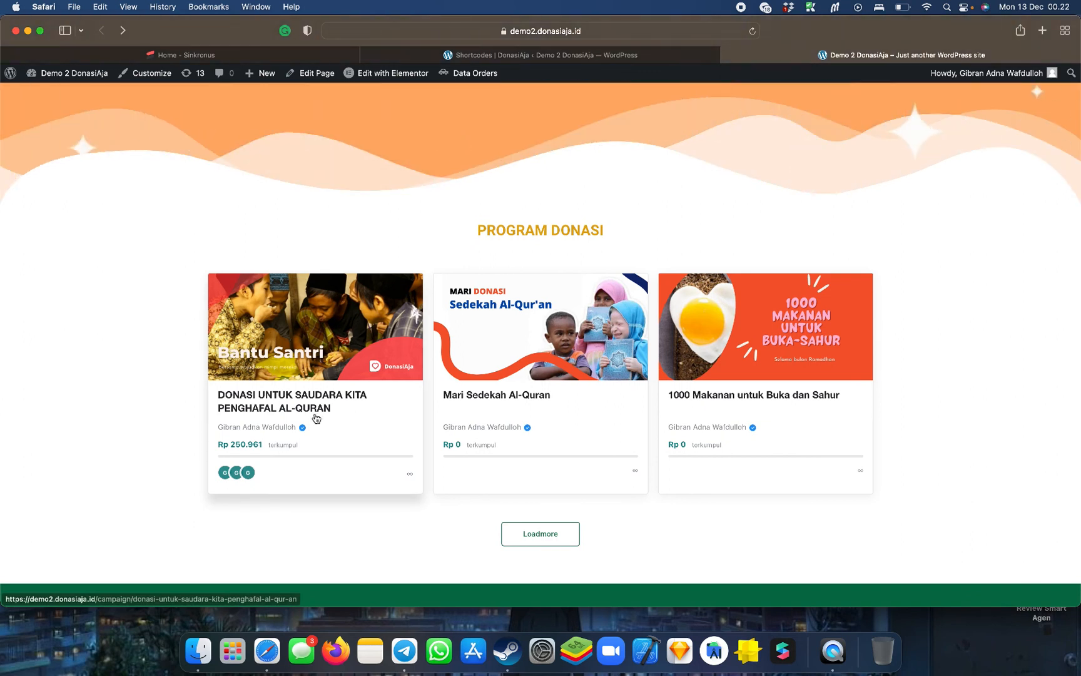
pyautogui.scroll(-3, 316, 418)
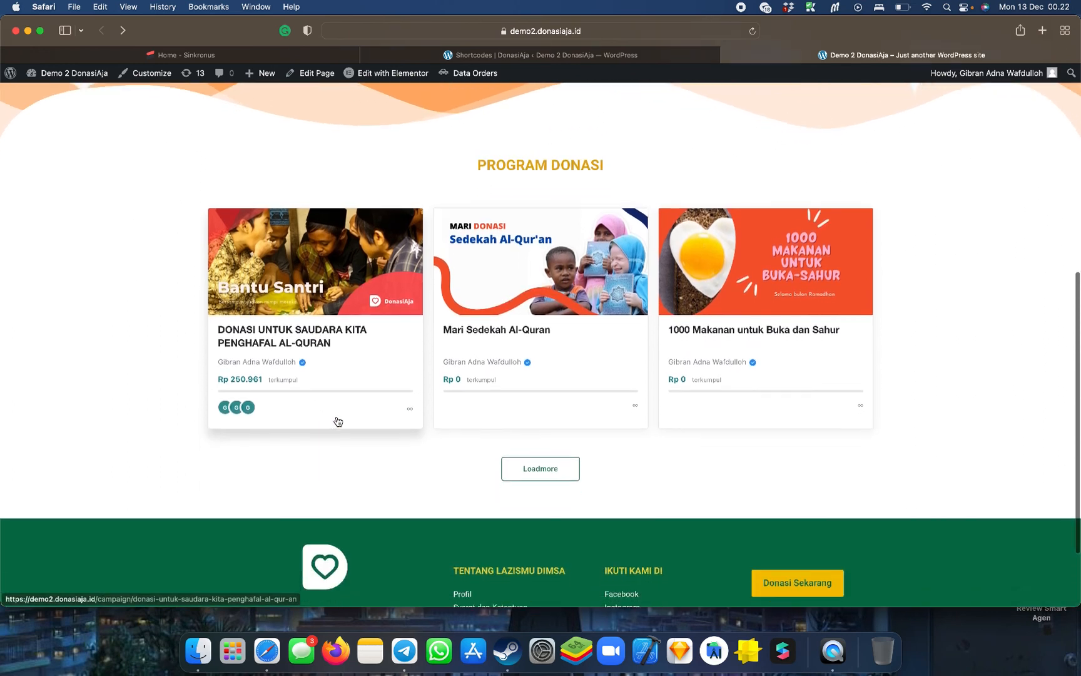
pyautogui.click(535, 469)
pyautogui.scroll(-3, 634, 467)
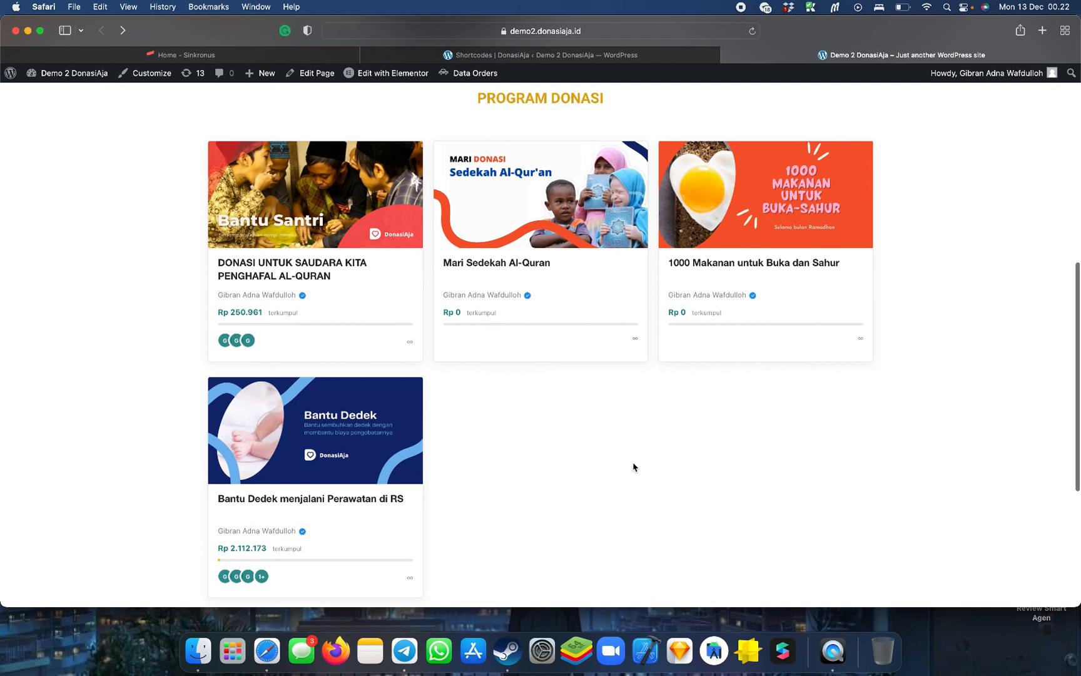
# Return to the grid shortcode editor and review its type, data load, campaign list and list button settings
pyautogui.hotkey('ctrl', 'shift', 'Tab')
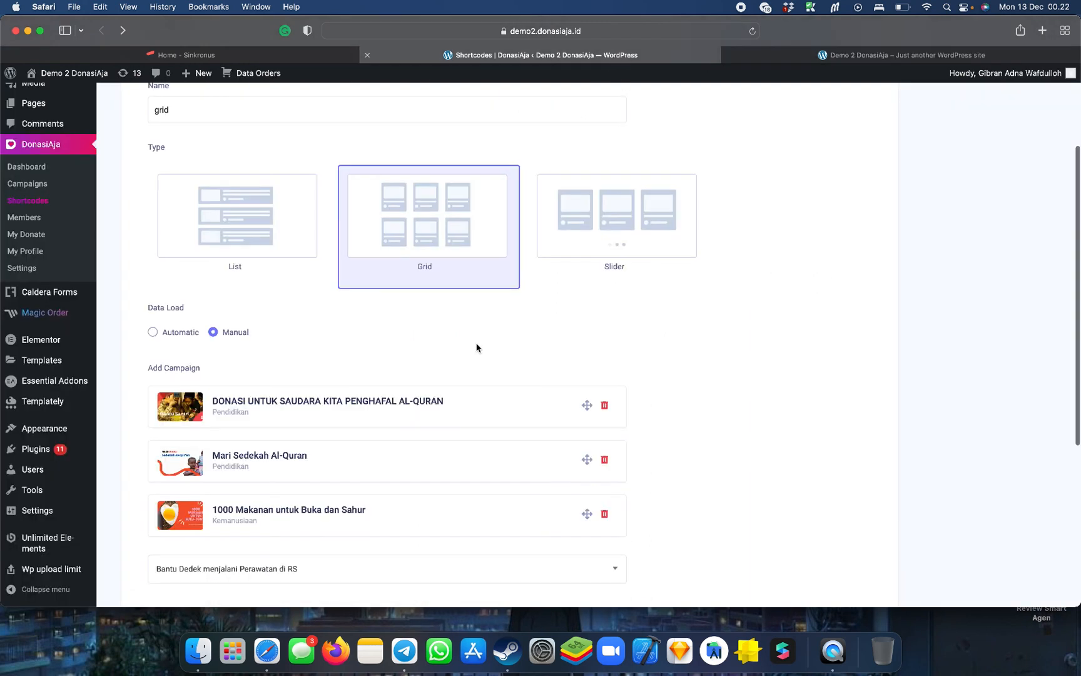
pyautogui.scroll(-3, 477, 348)
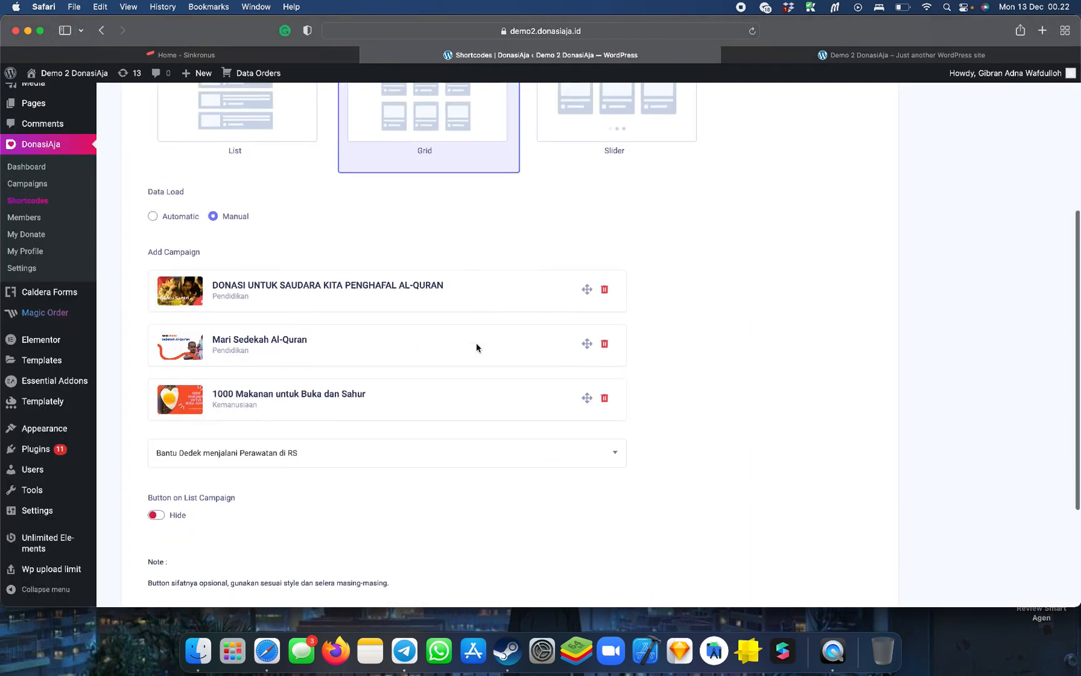
pyautogui.scroll(-2, 477, 348)
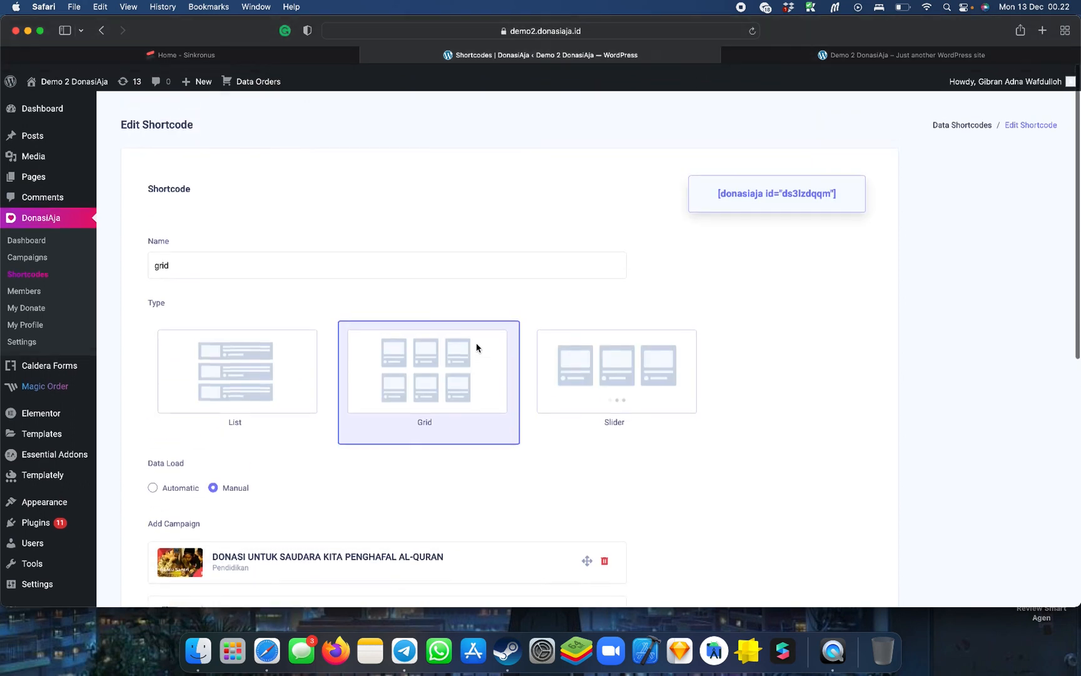
pyautogui.scroll(-10, 475, 346)
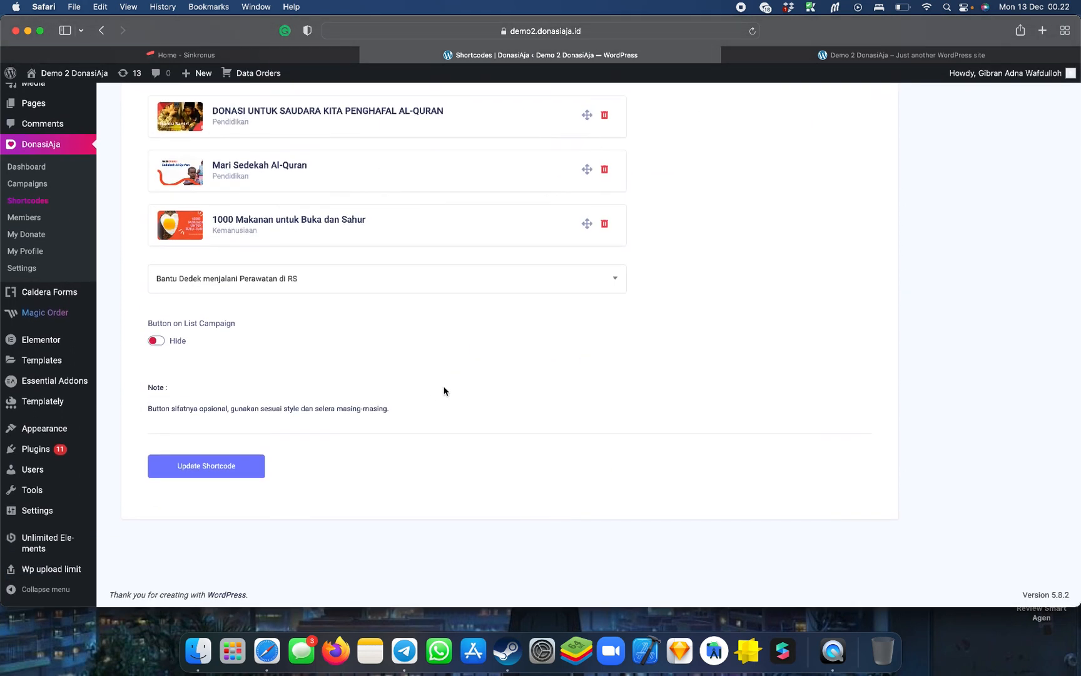
pyautogui.scroll(10, 443, 391)
pyautogui.scroll(-10, 444, 391)
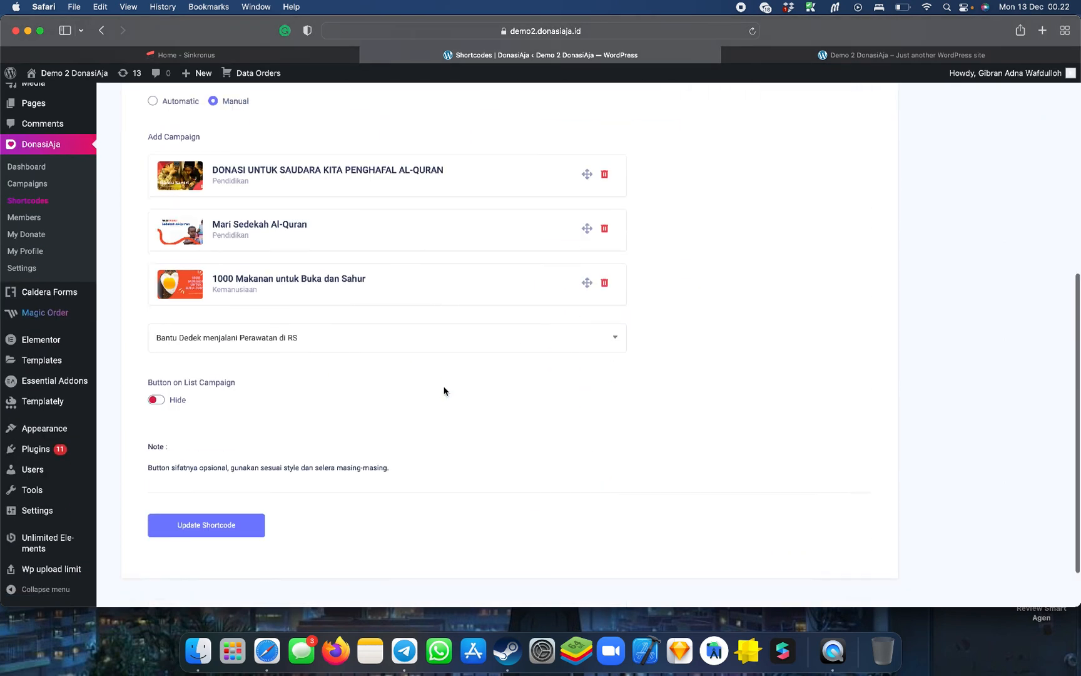
pyautogui.scroll(2, 443, 391)
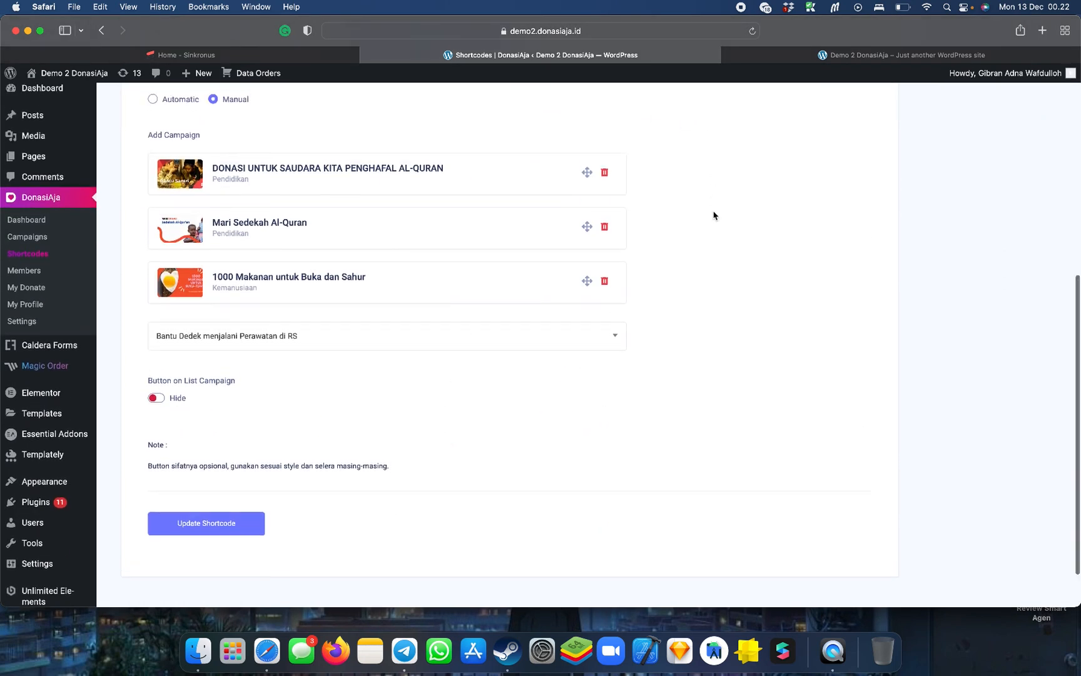
pyautogui.scroll(3, 713, 216)
pyautogui.scroll(-2, 713, 215)
pyautogui.scroll(-1, 713, 215)
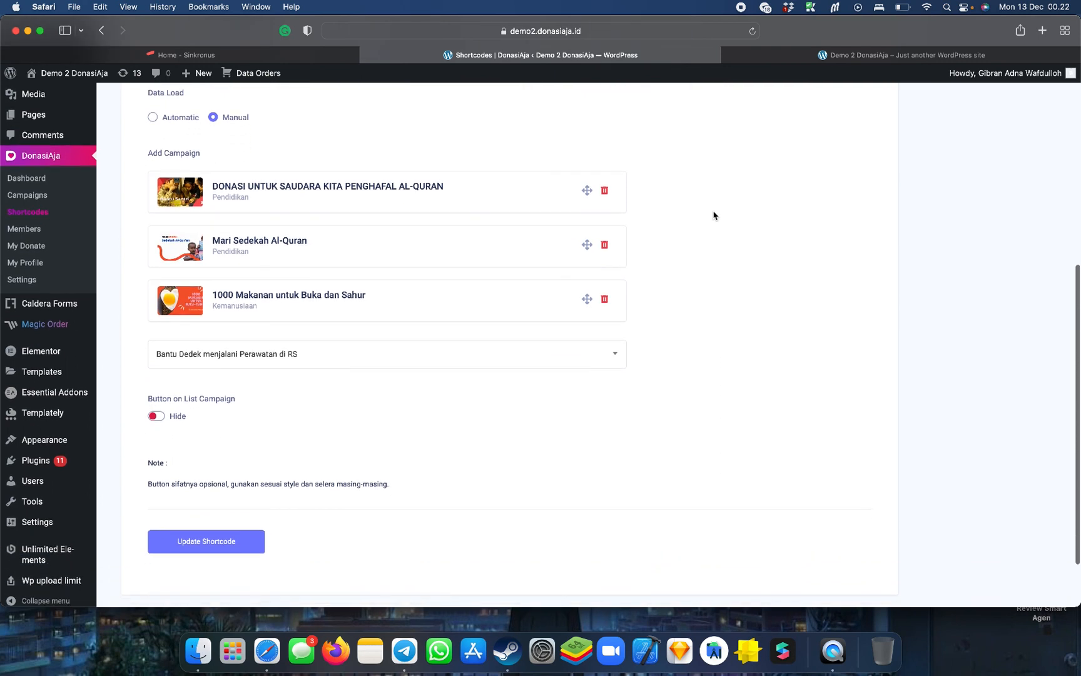